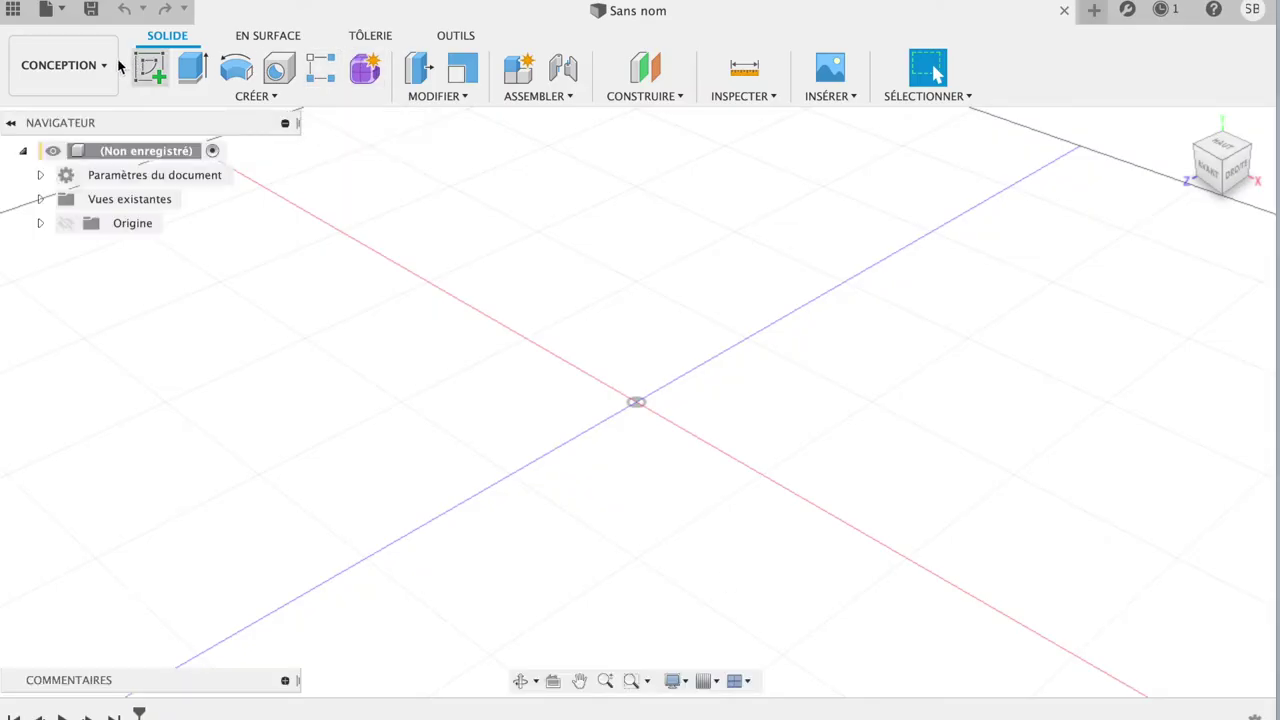
- Start a new sketch on the XY origin plane and view it face-on from above
left_click(150, 72)
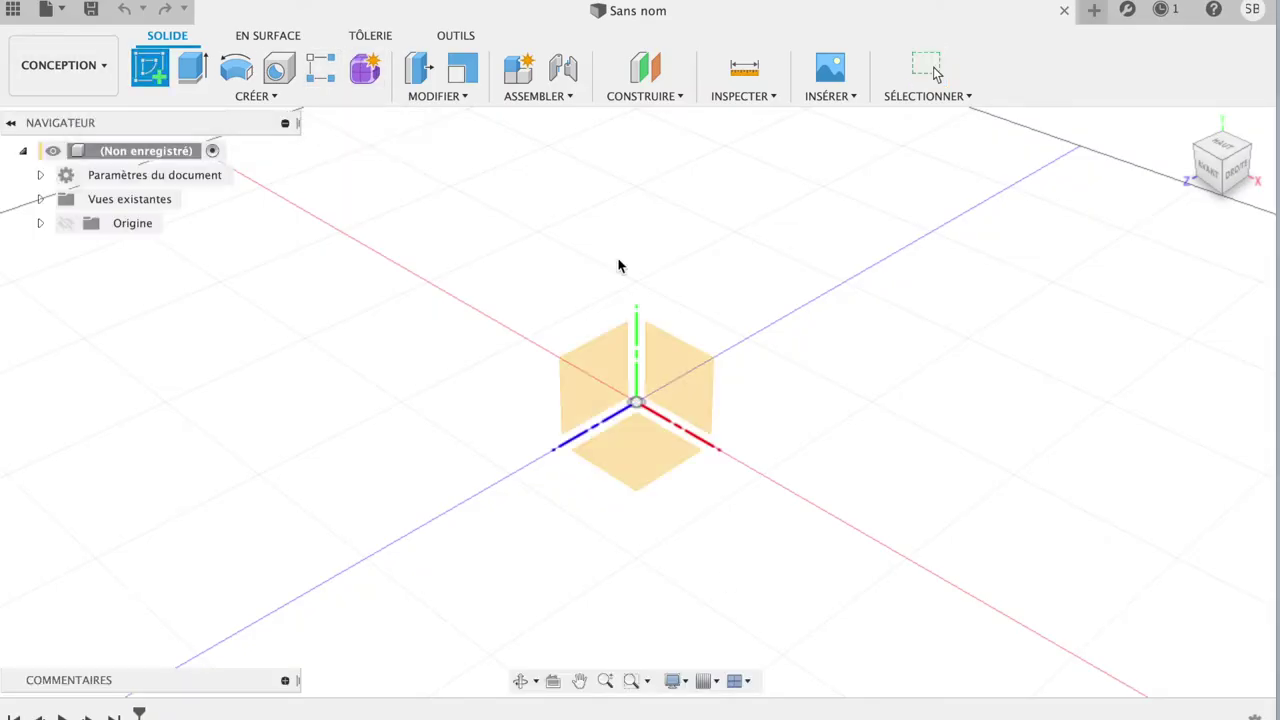
left_click(646, 458)
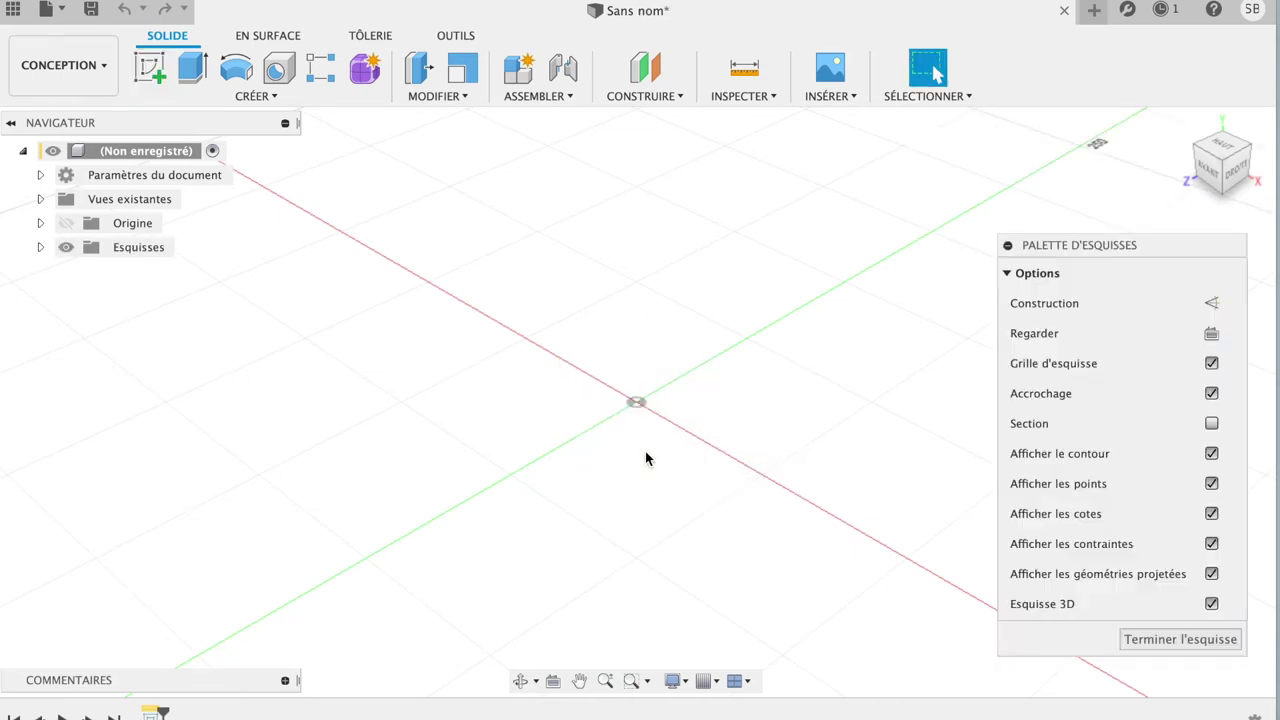
left_click(1212, 336)
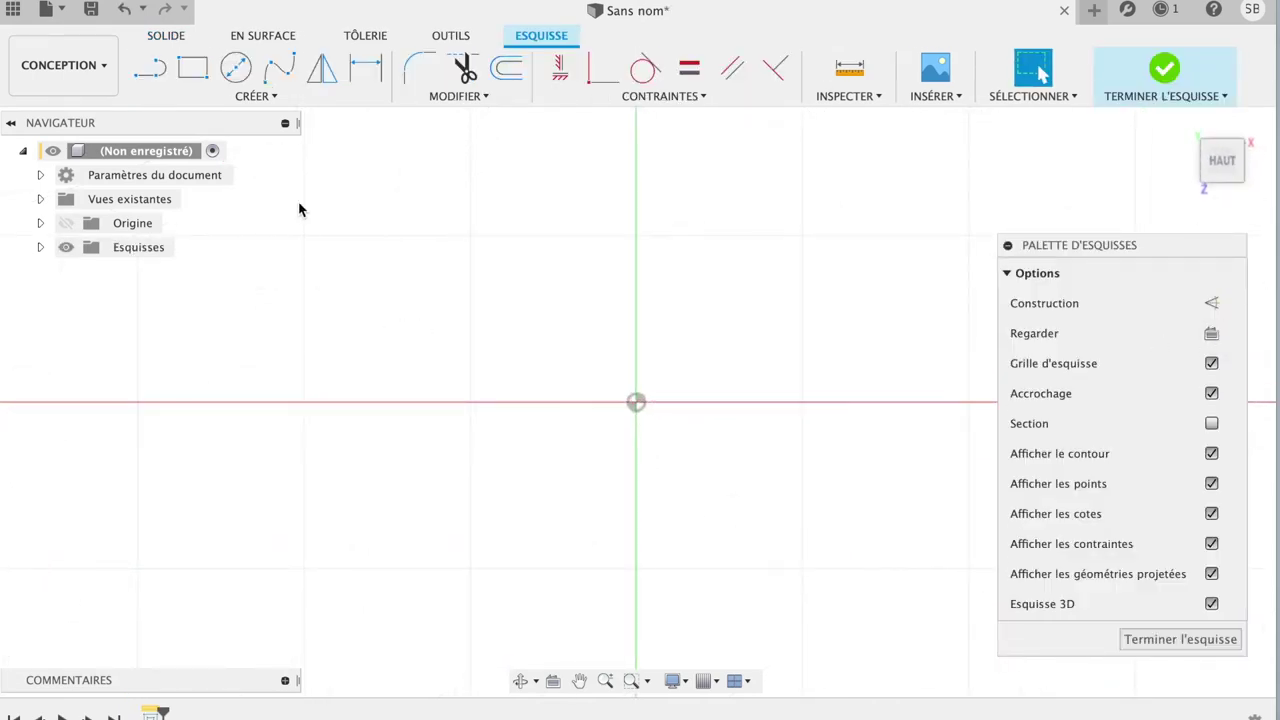
left_click(236, 68)
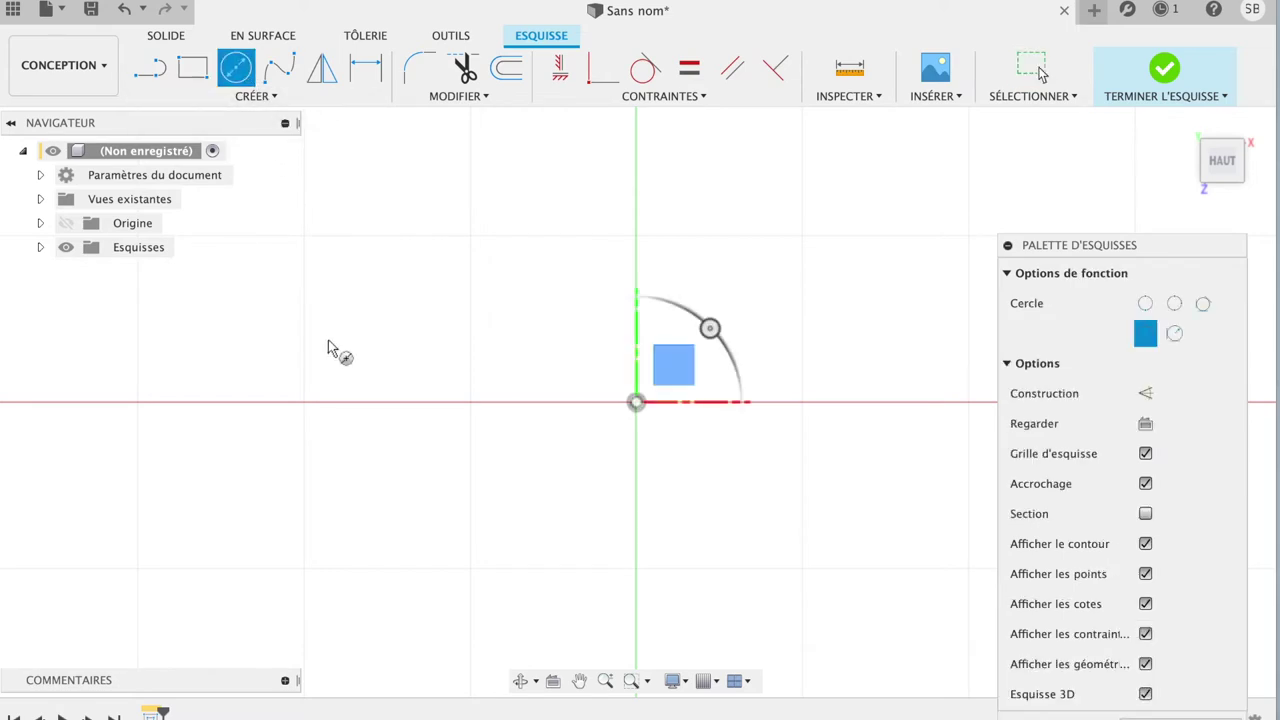
- Draw a Ø50 circle on the horizontal axis left of the origin
left_click(305, 401)
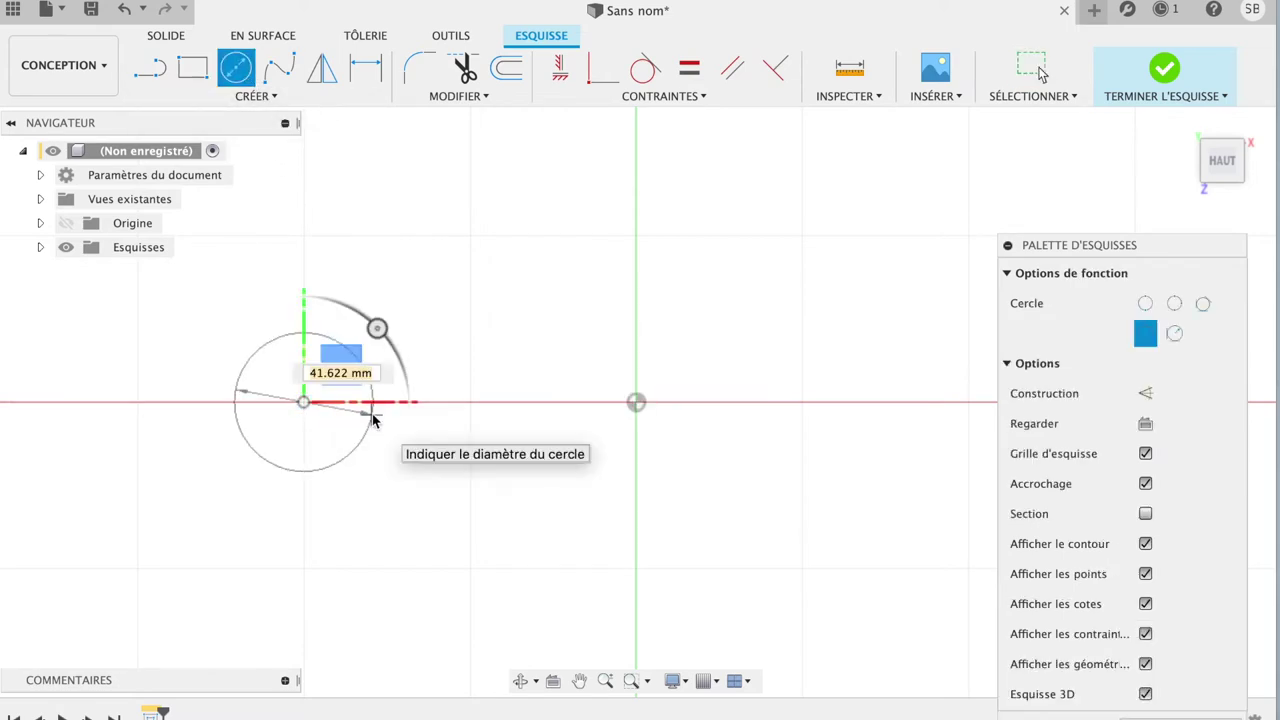
type("50")
key("Return")
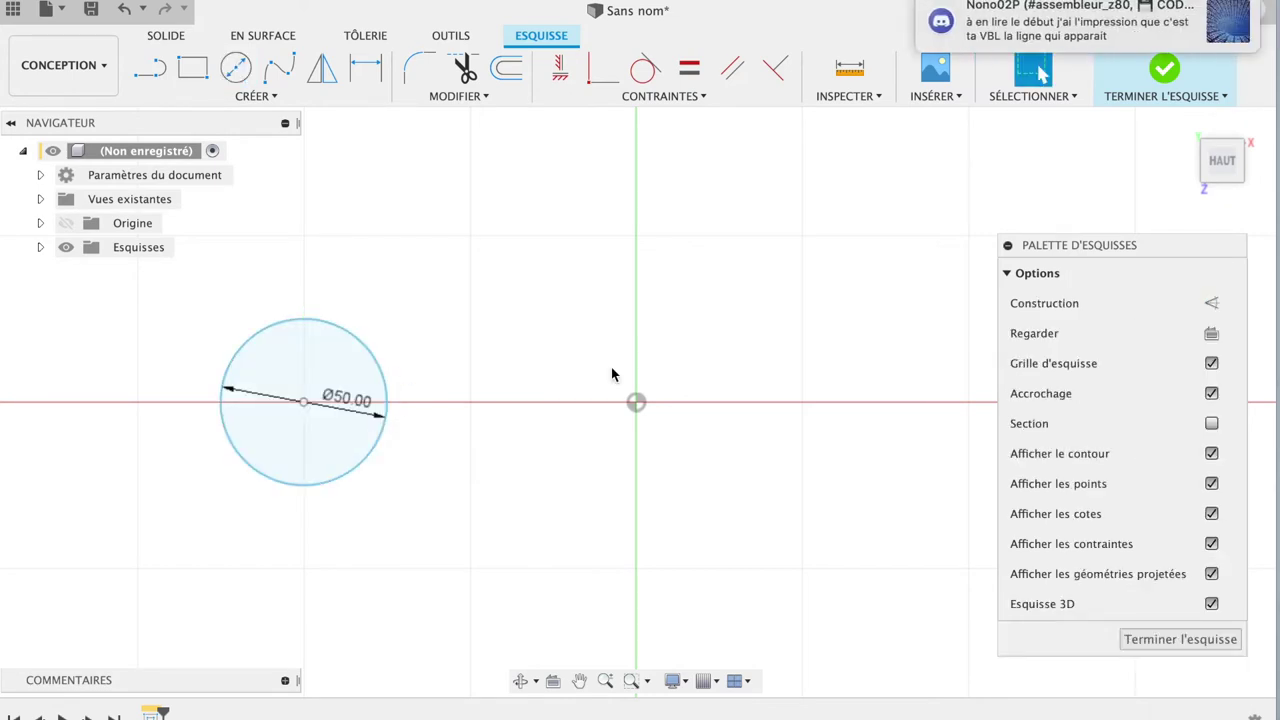
- Draw a Ø40 circle on the axis right of the origin, moving the palette to uncover it
left_click(236, 67)
left_click(636, 402)
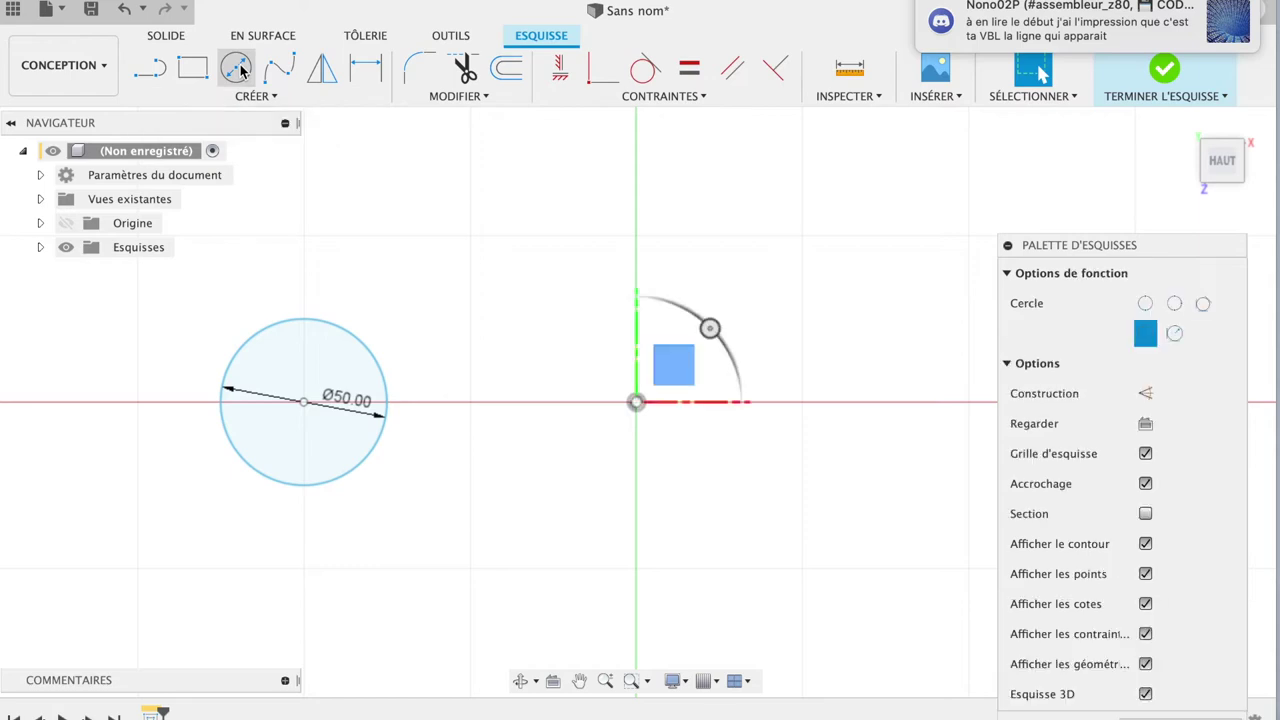
left_click(968, 403)
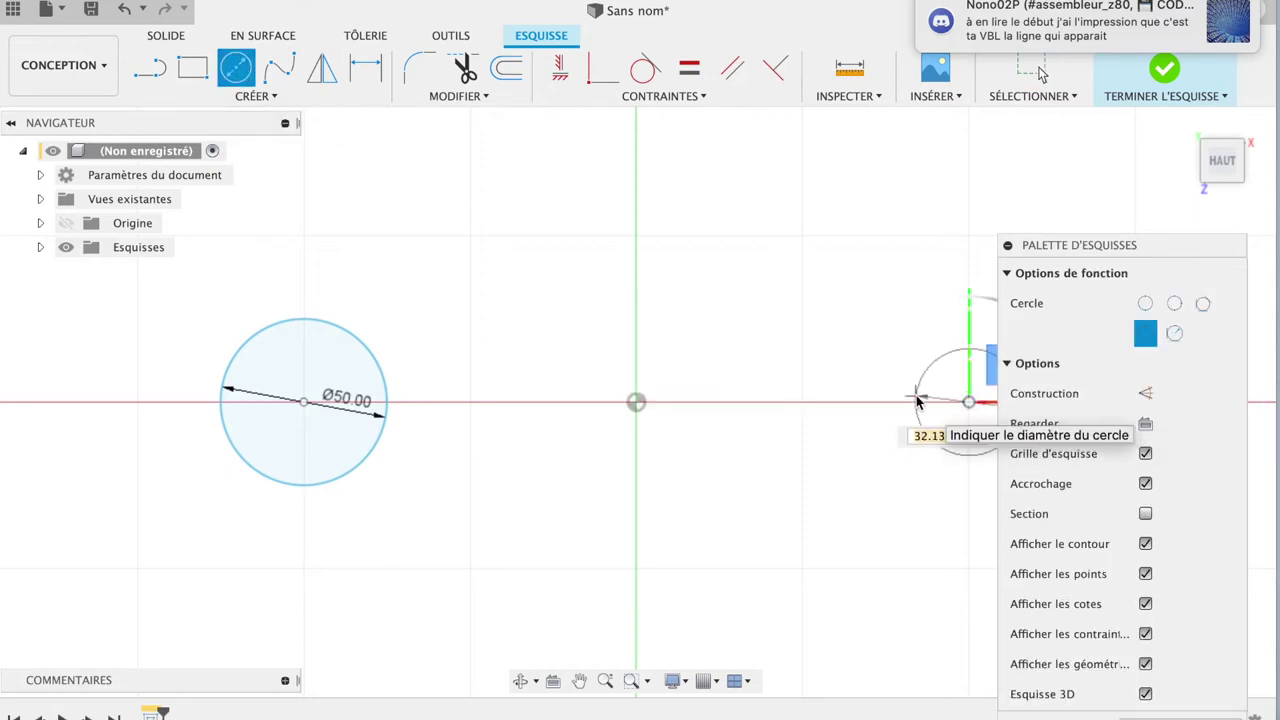
type("40")
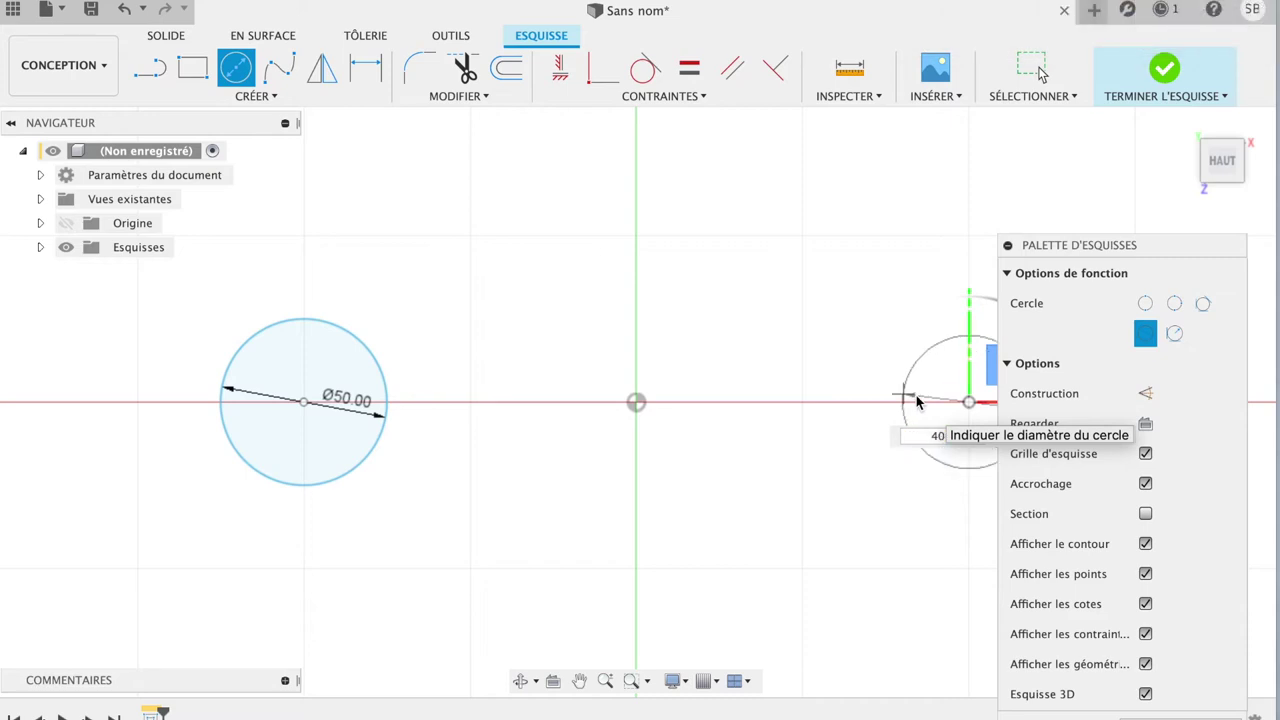
key("Return")
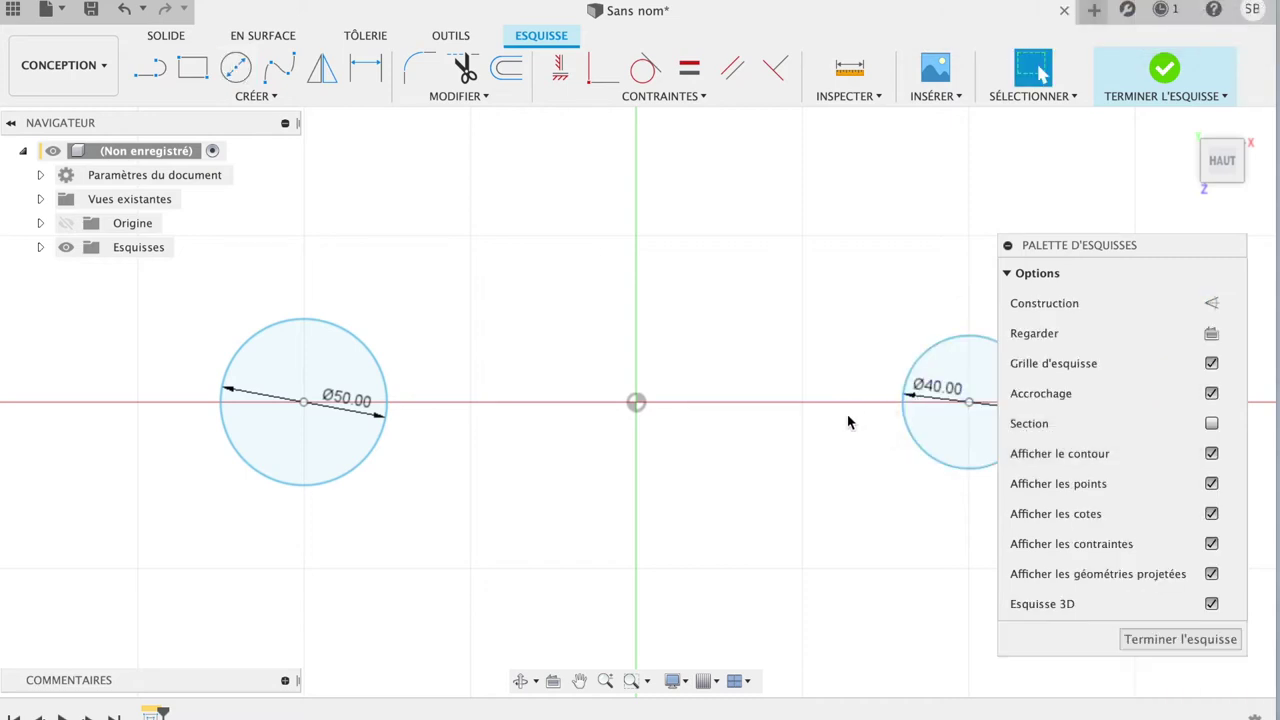
mouse_move(1057, 248)
left_mouse_down()
mouse_move(1112, 98)
mouse_move(1093, 2)
left_mouse_up()
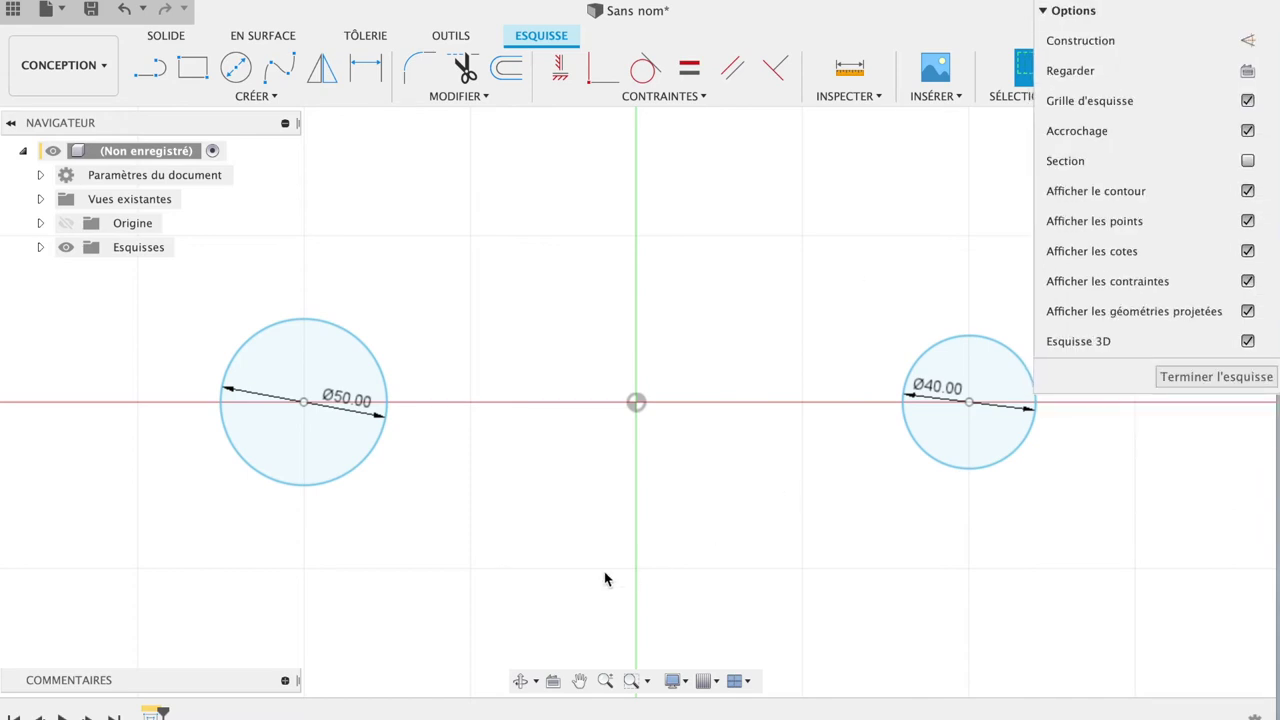
middle_click_drag(598, 538, 604, 578)
scroll(604, 578, "right", 5)
scroll(604, 578, "left", 2)
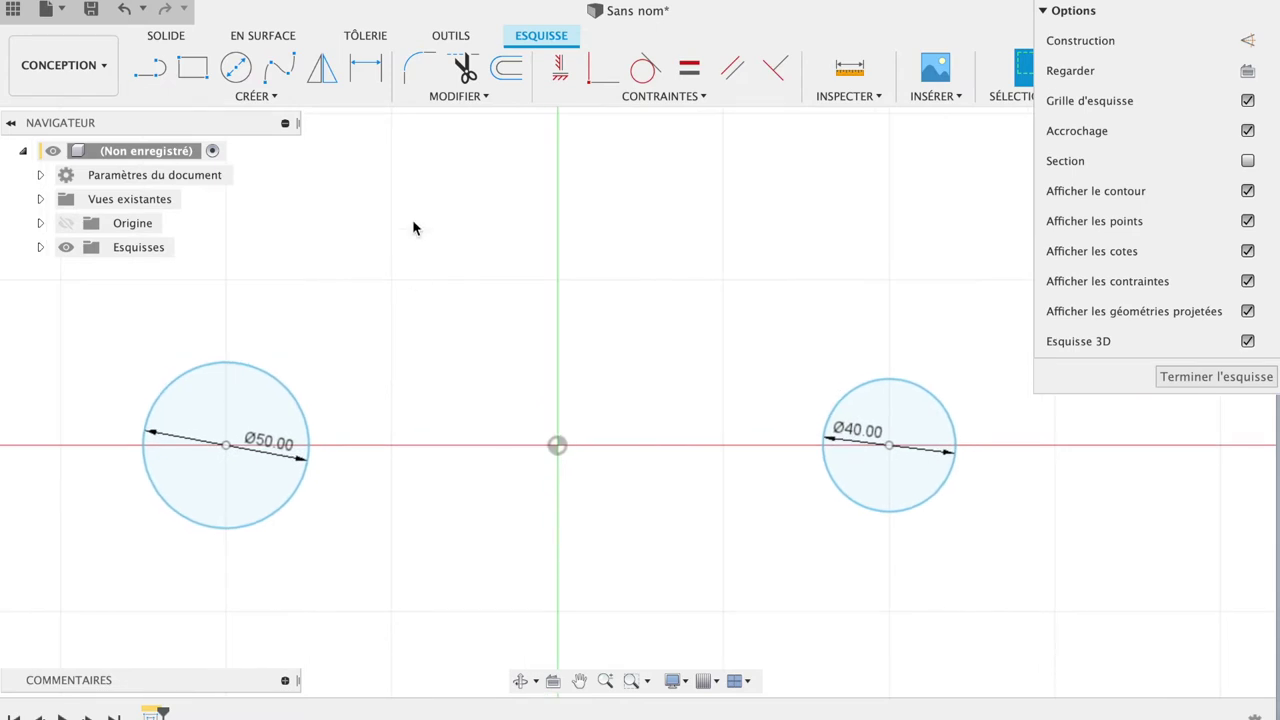
- Add a concentric Ø60 circle around the Ø50 circle and a concentric Ø50 around the Ø40
left_click(236, 67)
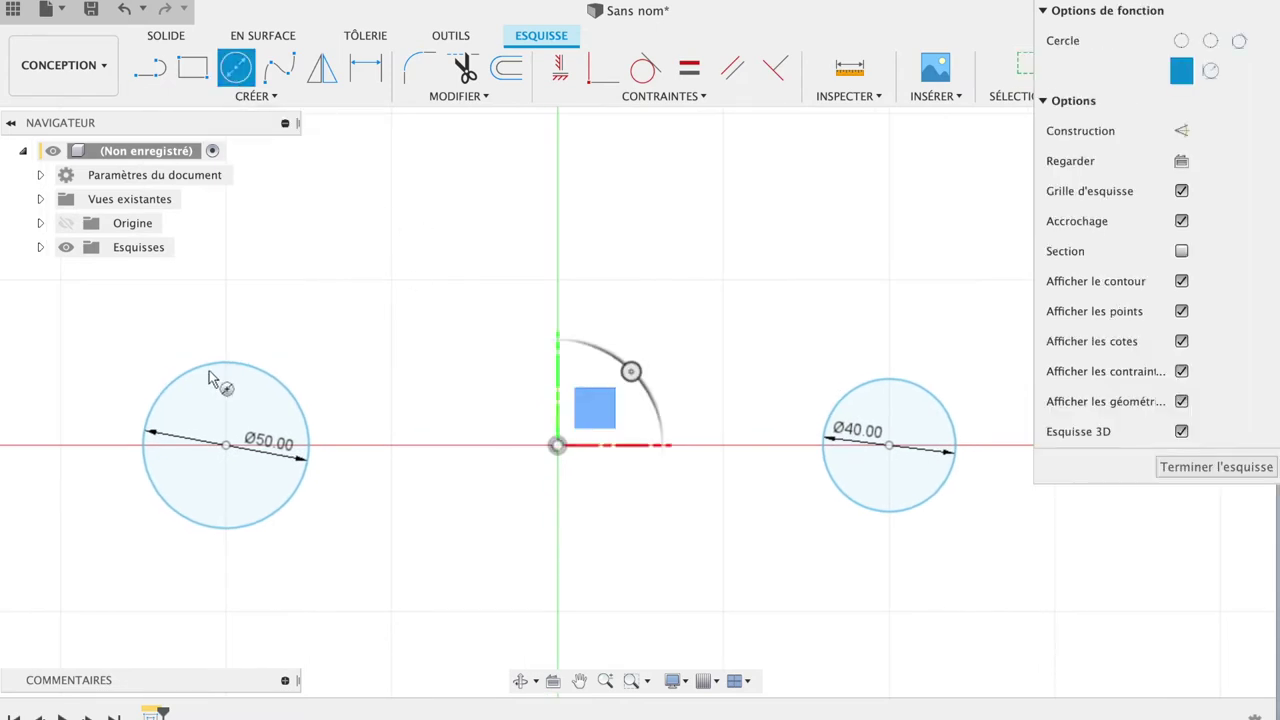
left_click(226, 444)
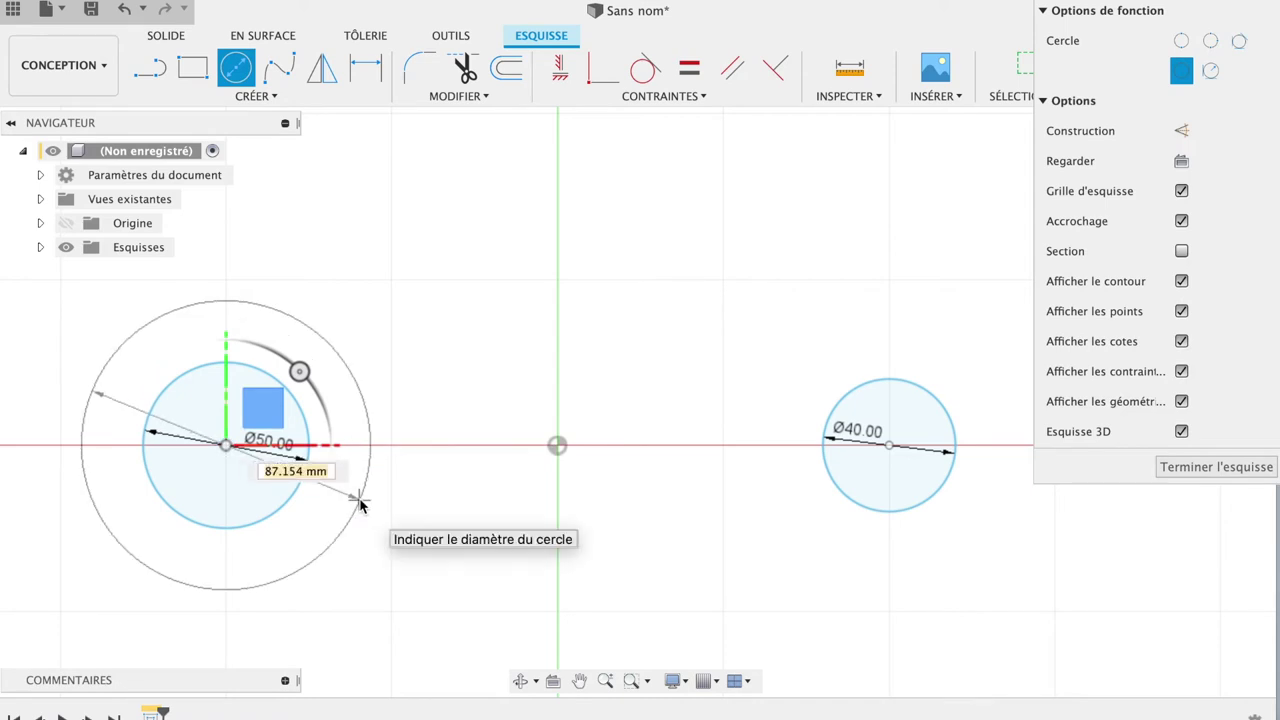
type("60")
key("Return")
key("Escape")
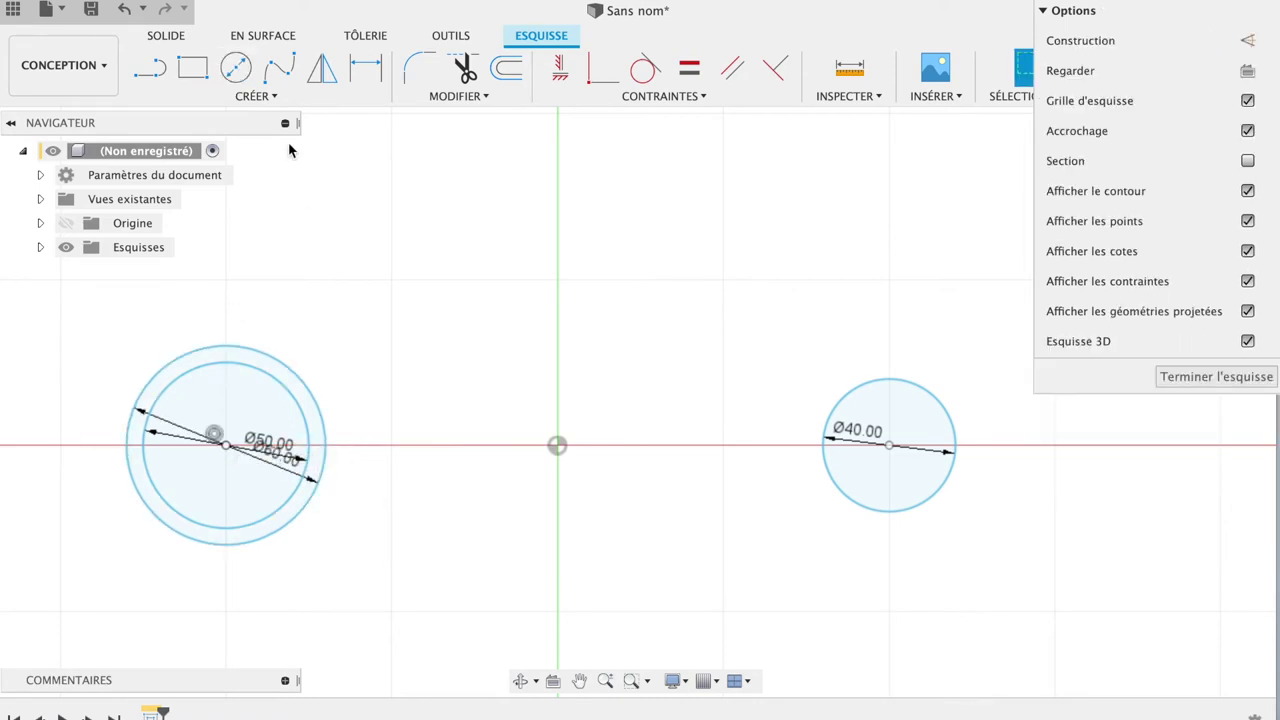
left_click(236, 67)
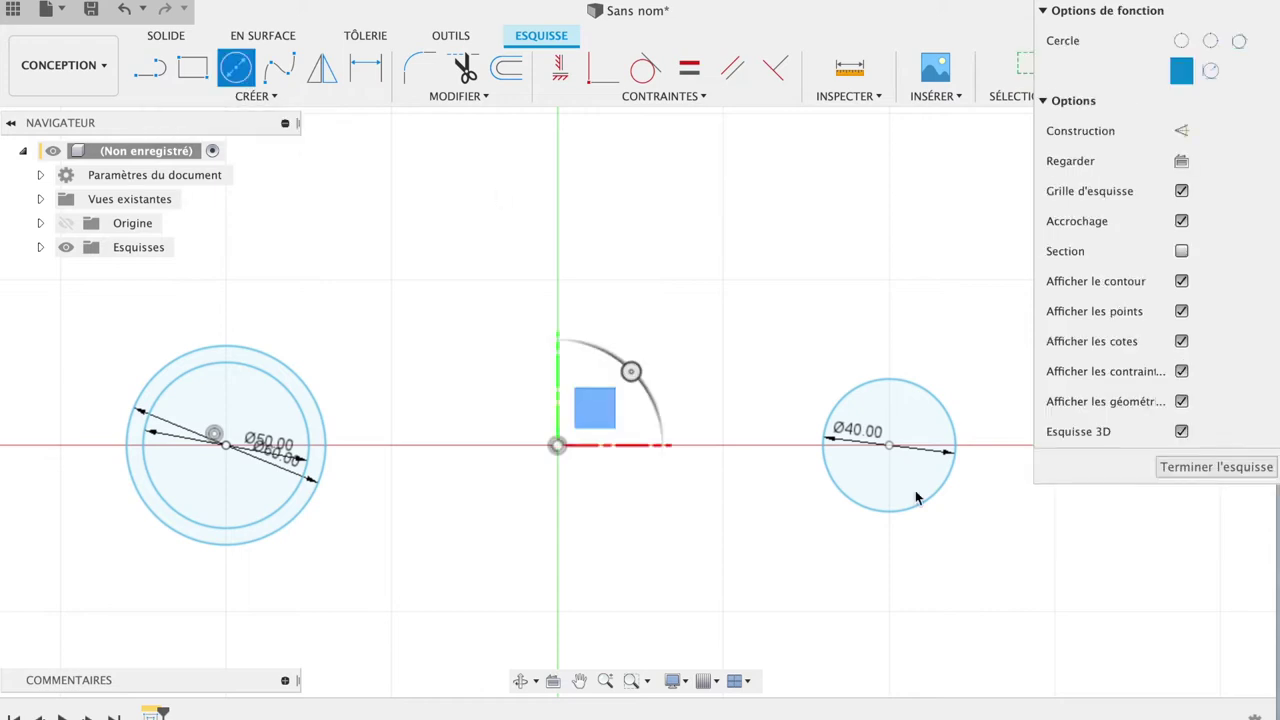
left_click(889, 445)
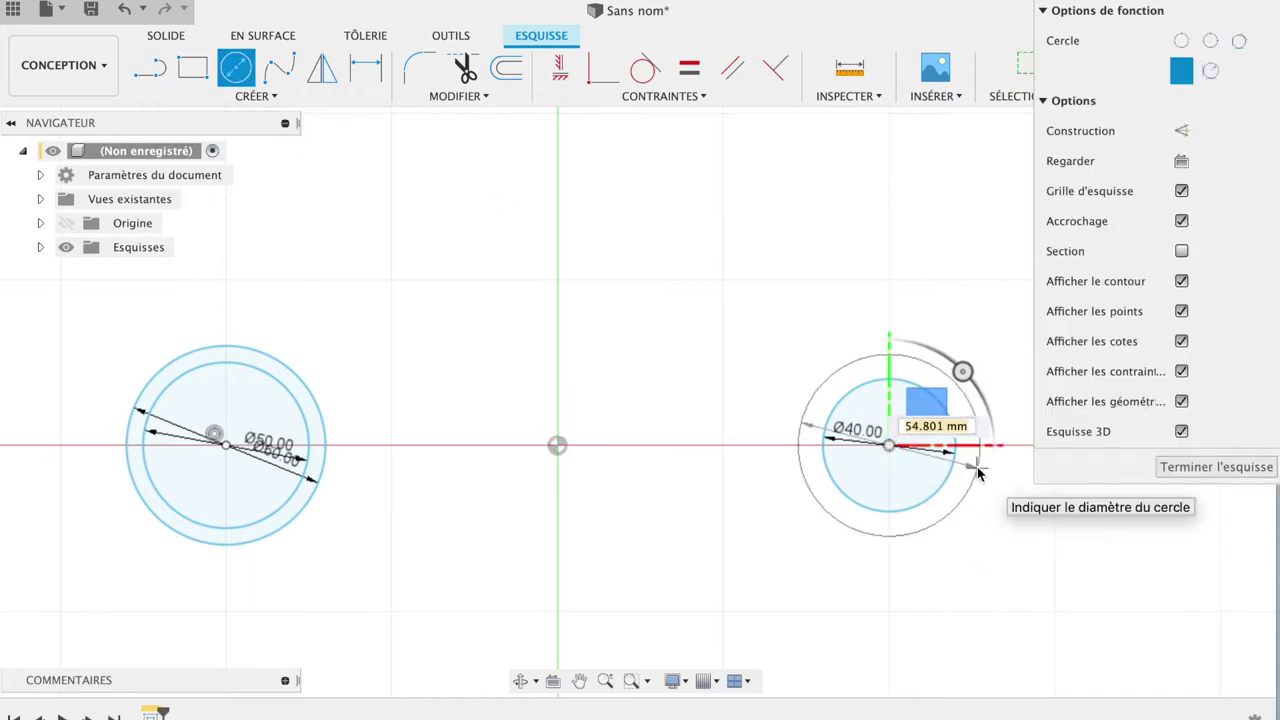
type("50")
key("Return")
key("Escape")
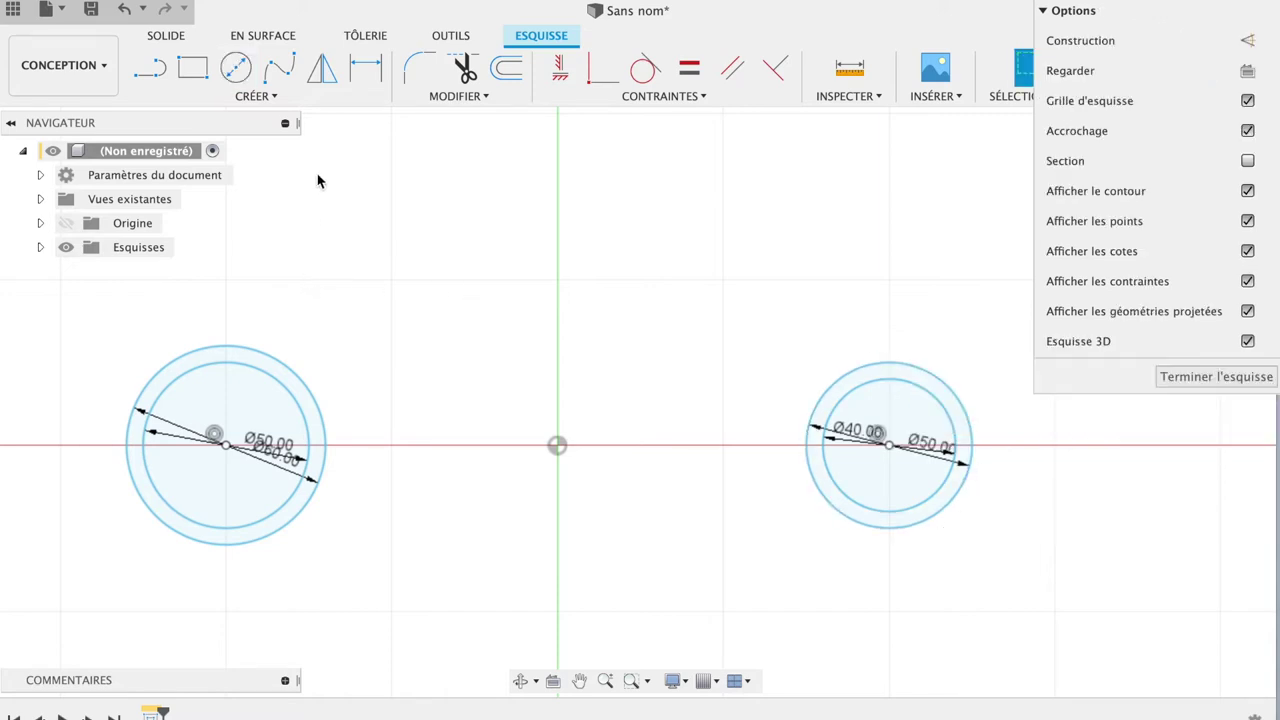
- Place a 20 mm circumscribed hexagon at the centre of the left circles
left_click(250, 97)
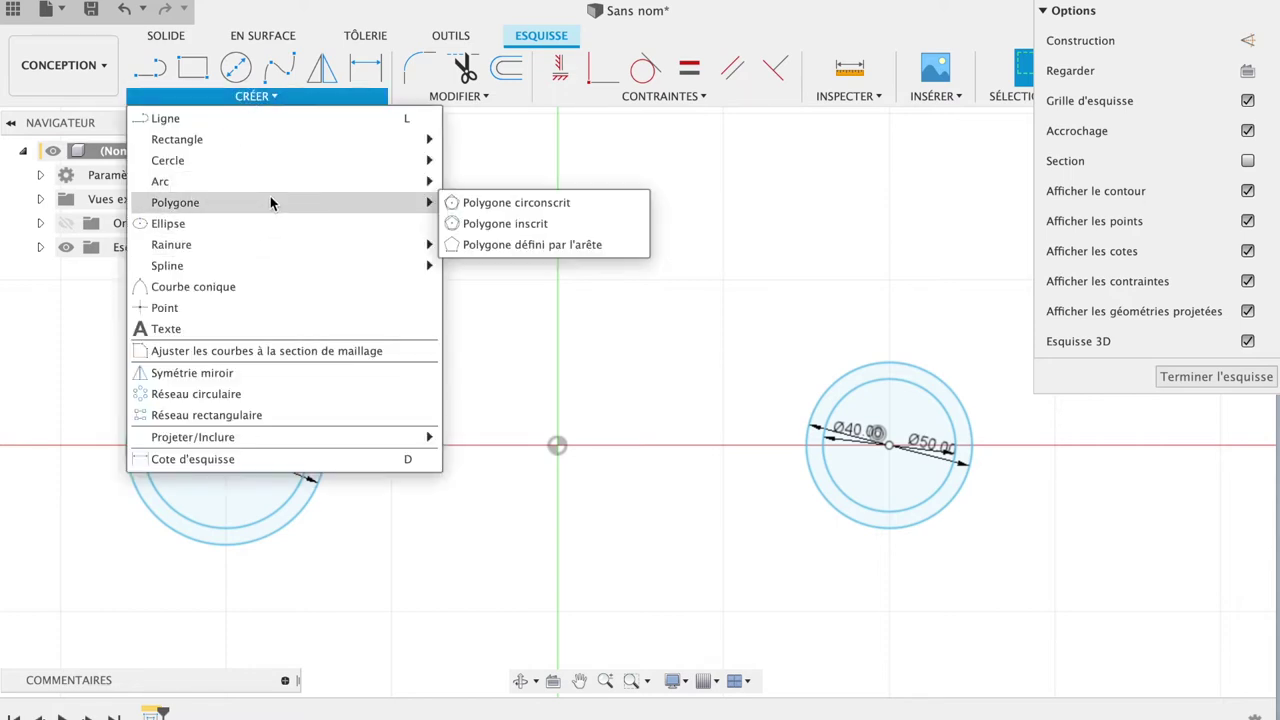
left_click(510, 203)
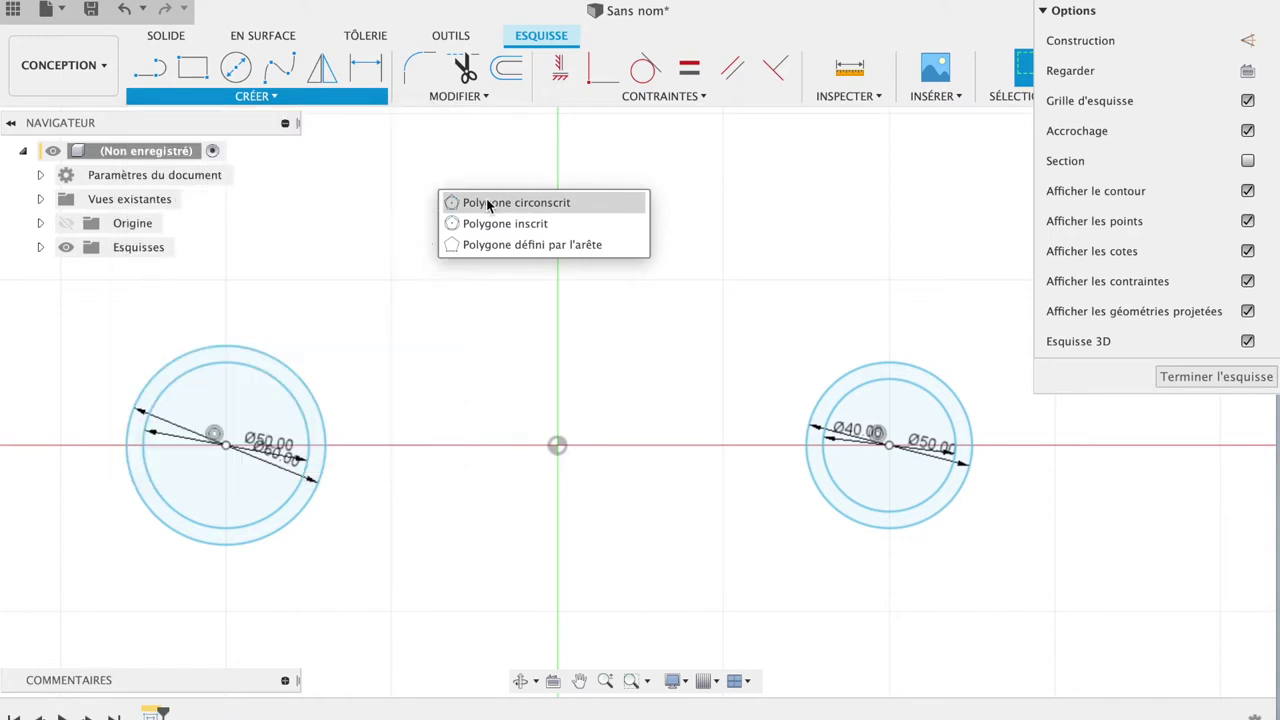
left_click(226, 445)
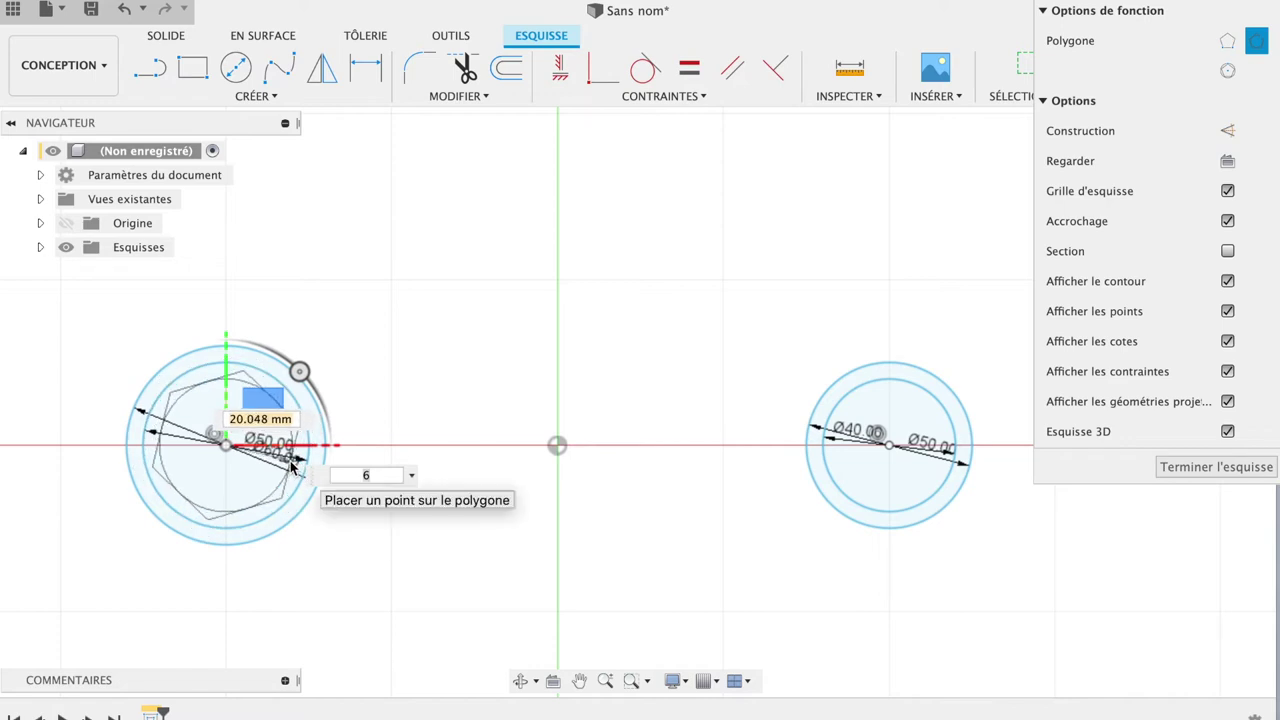
type("20")
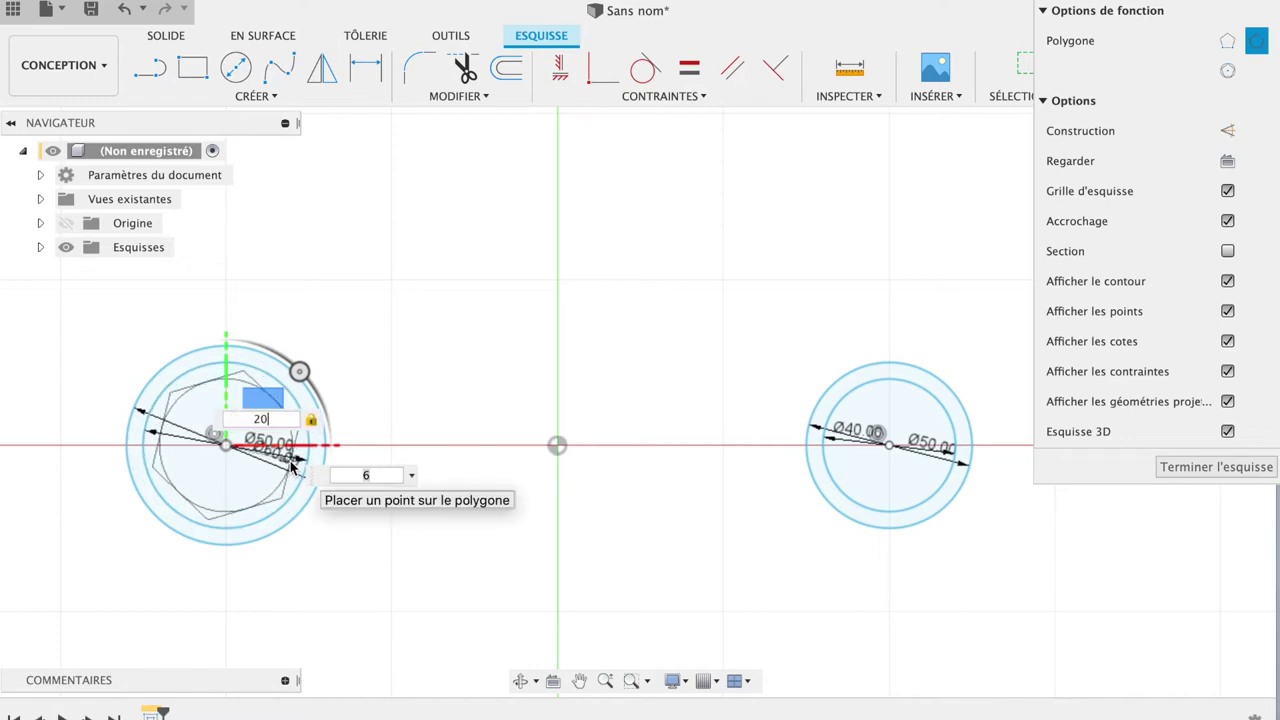
key("Return")
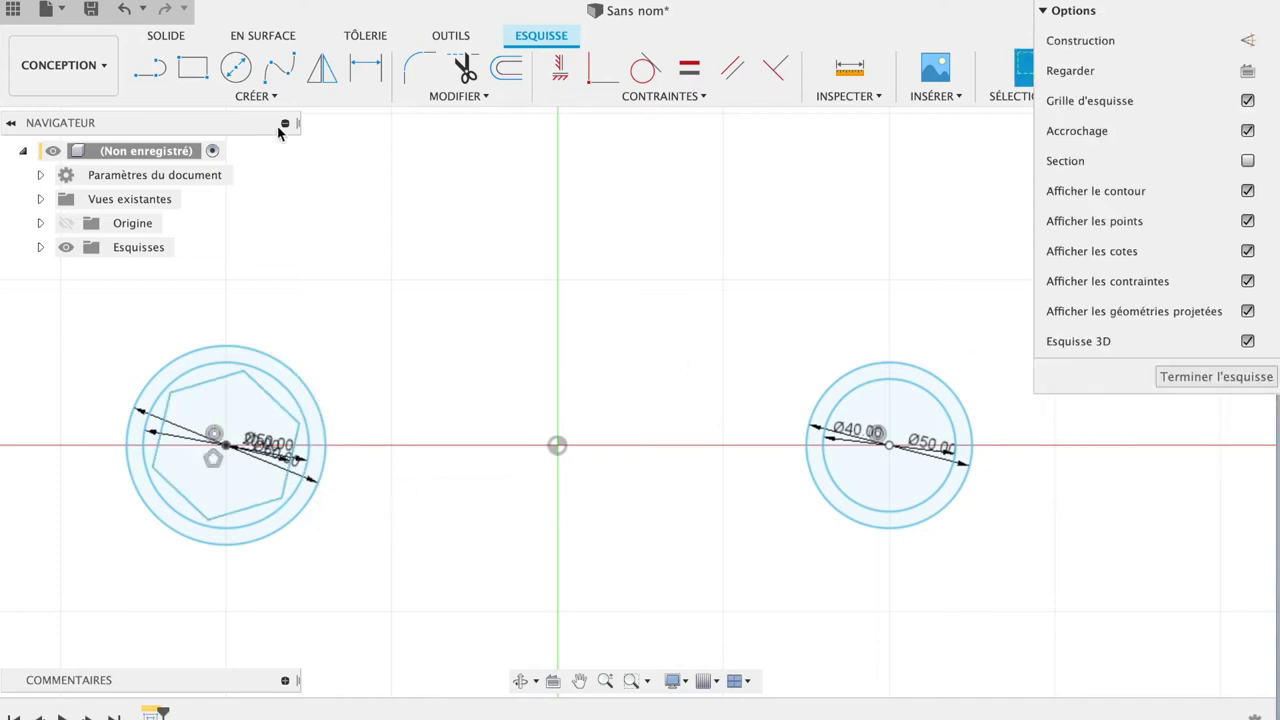
- Place a 15 mm circumscribed hexagon at the centre of the right circles
left_click(275, 100)
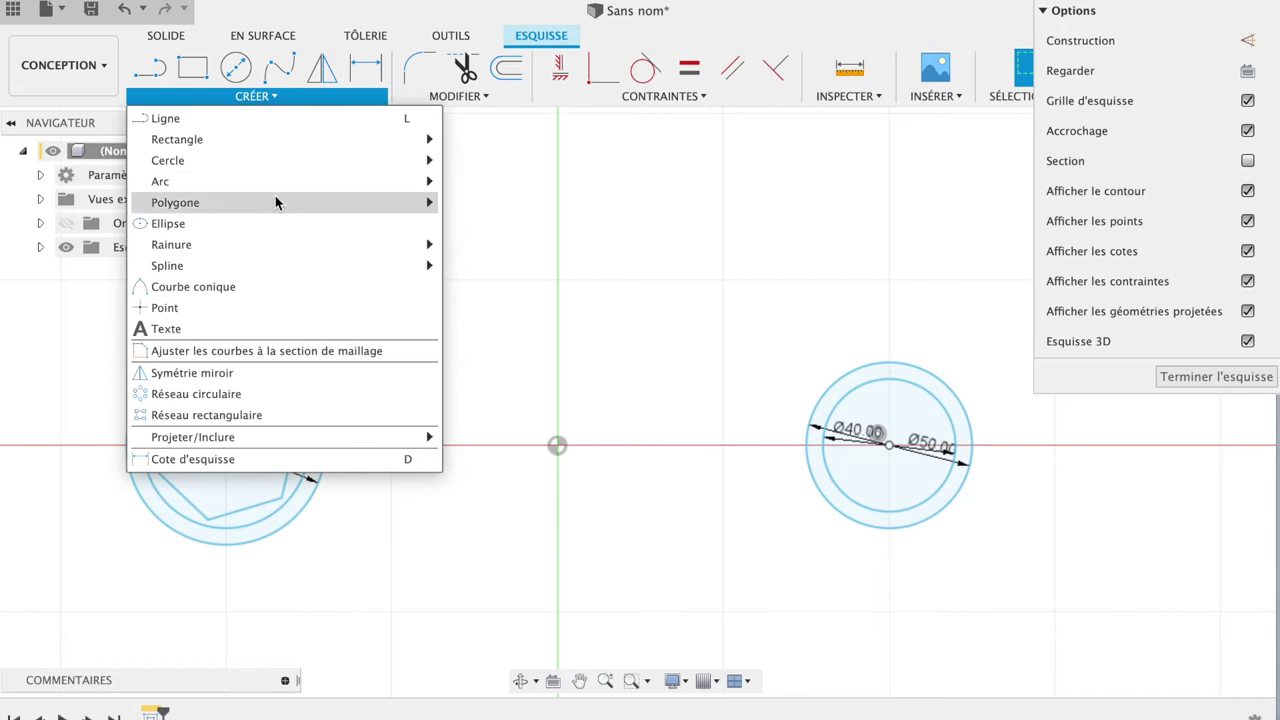
mouse_move(276, 202)
left_click(509, 201)
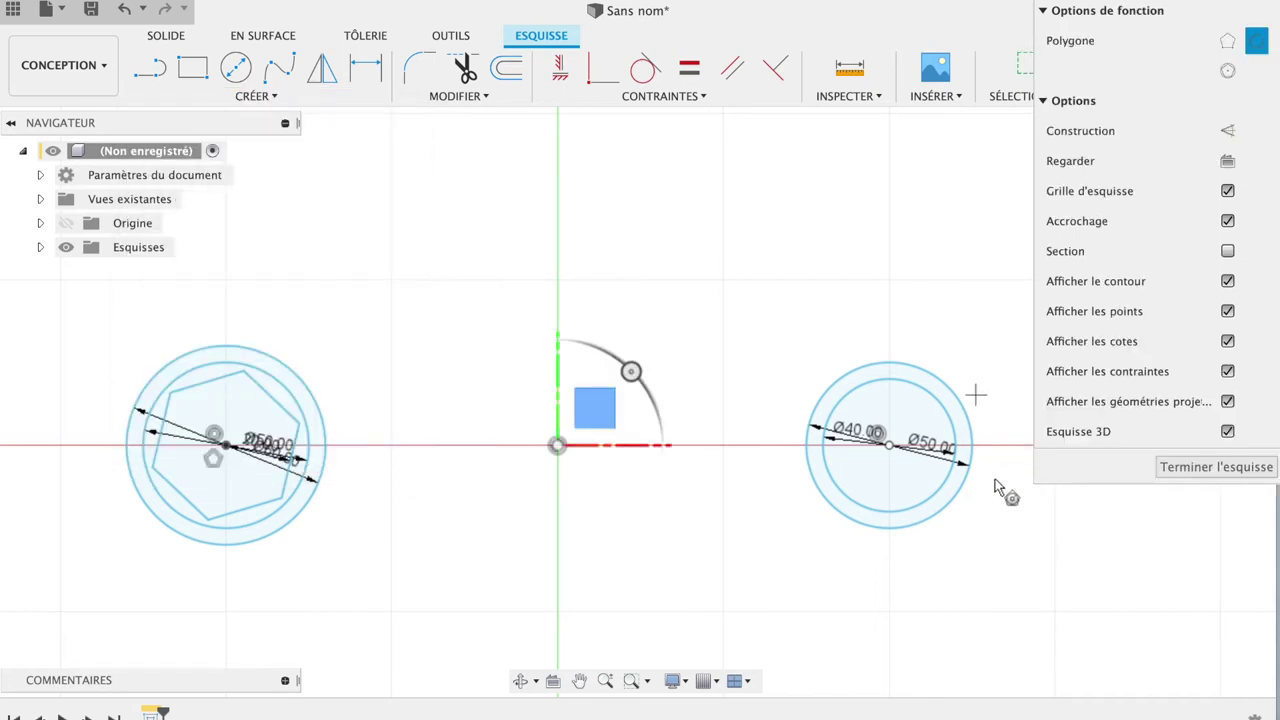
left_click(889, 445)
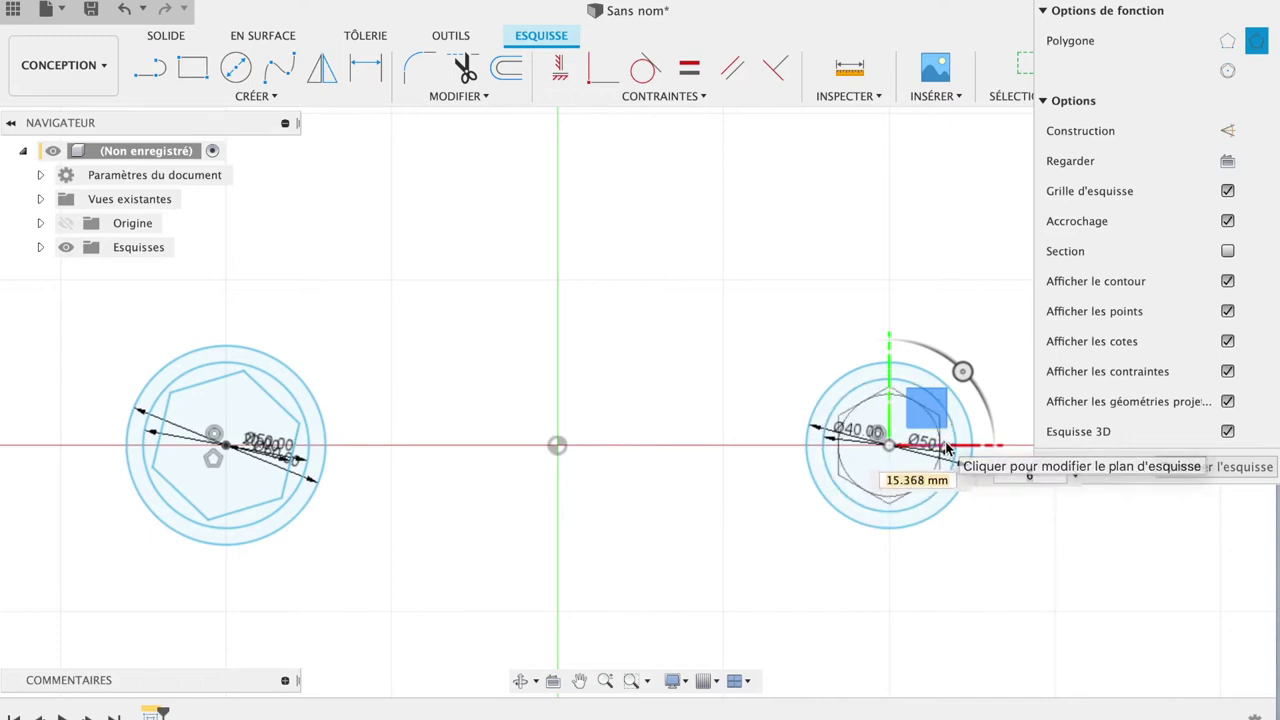
type("15")
key("Tab")
key("Return")
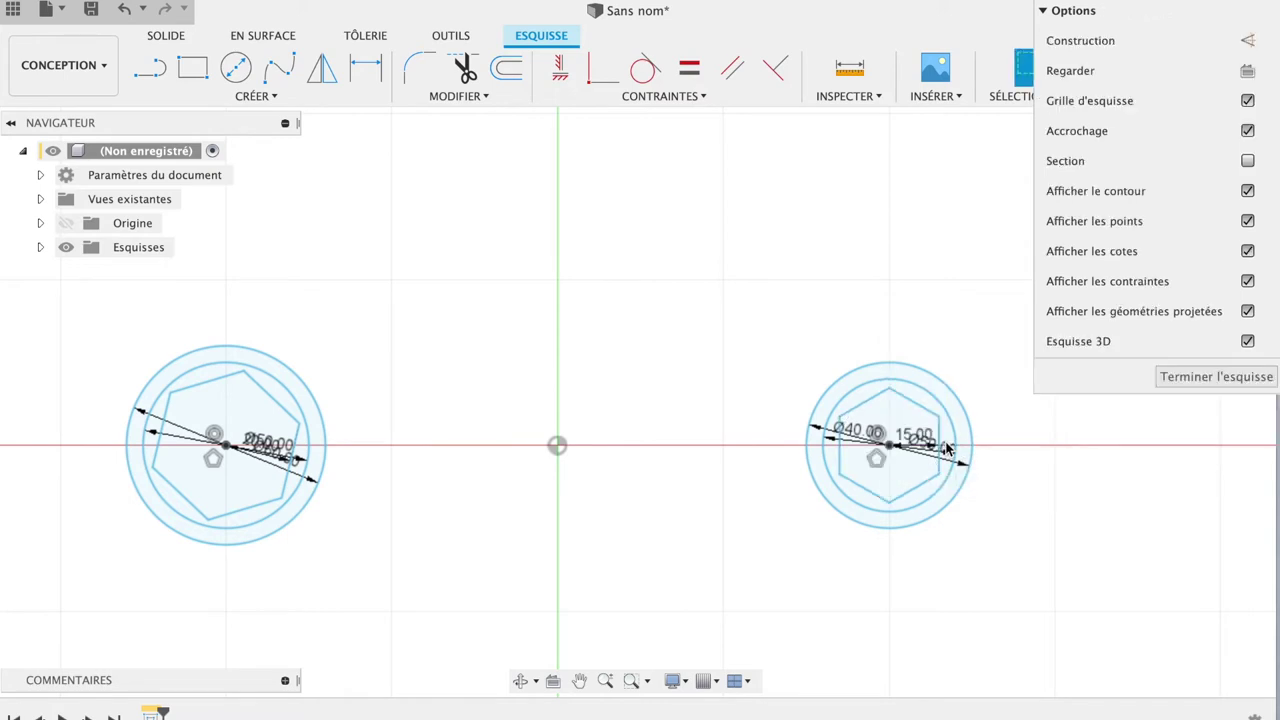
- Join the outer circles with top and bottom lines and finish the sketch
left_click(133, 65)
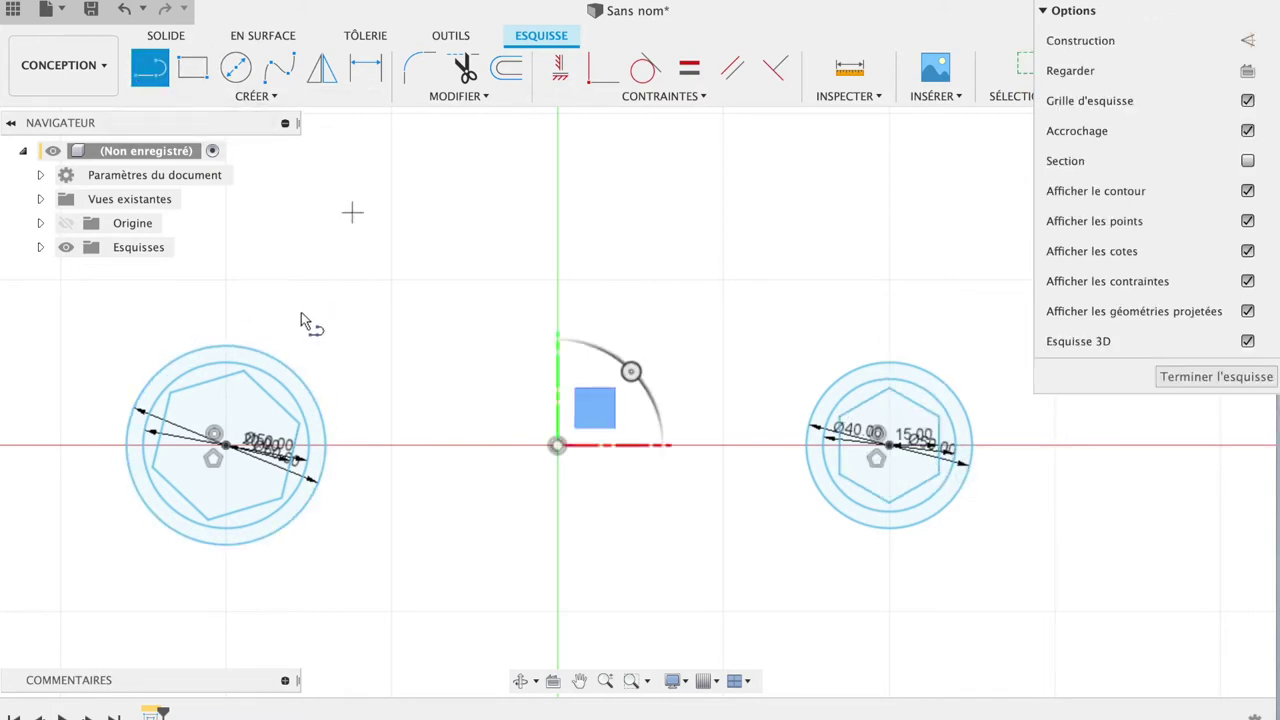
left_click(226, 347)
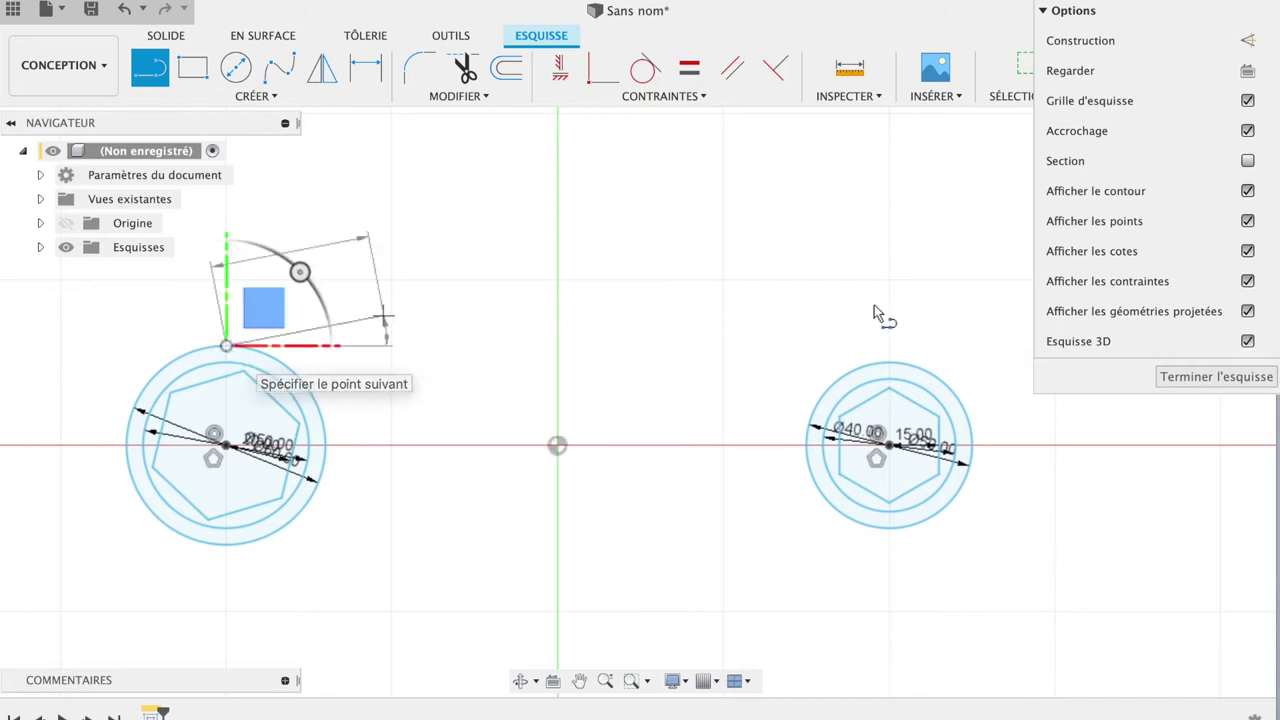
left_click(890, 362)
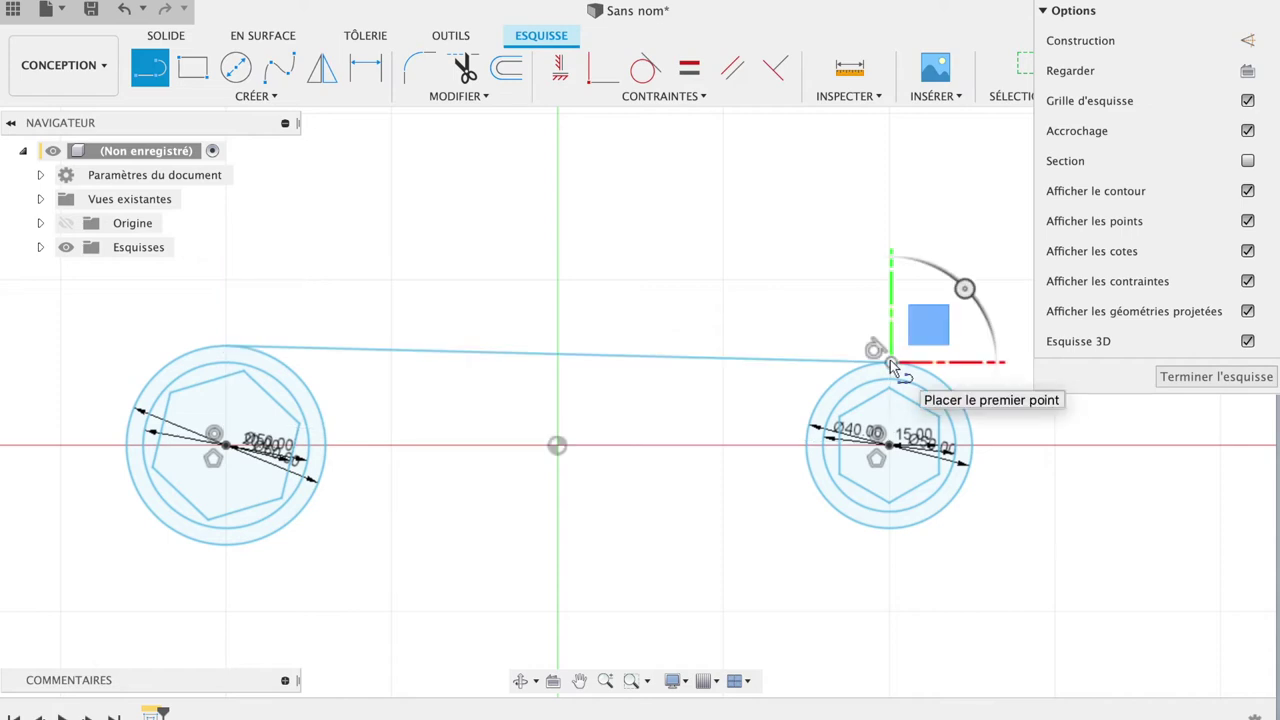
left_click(226, 544)
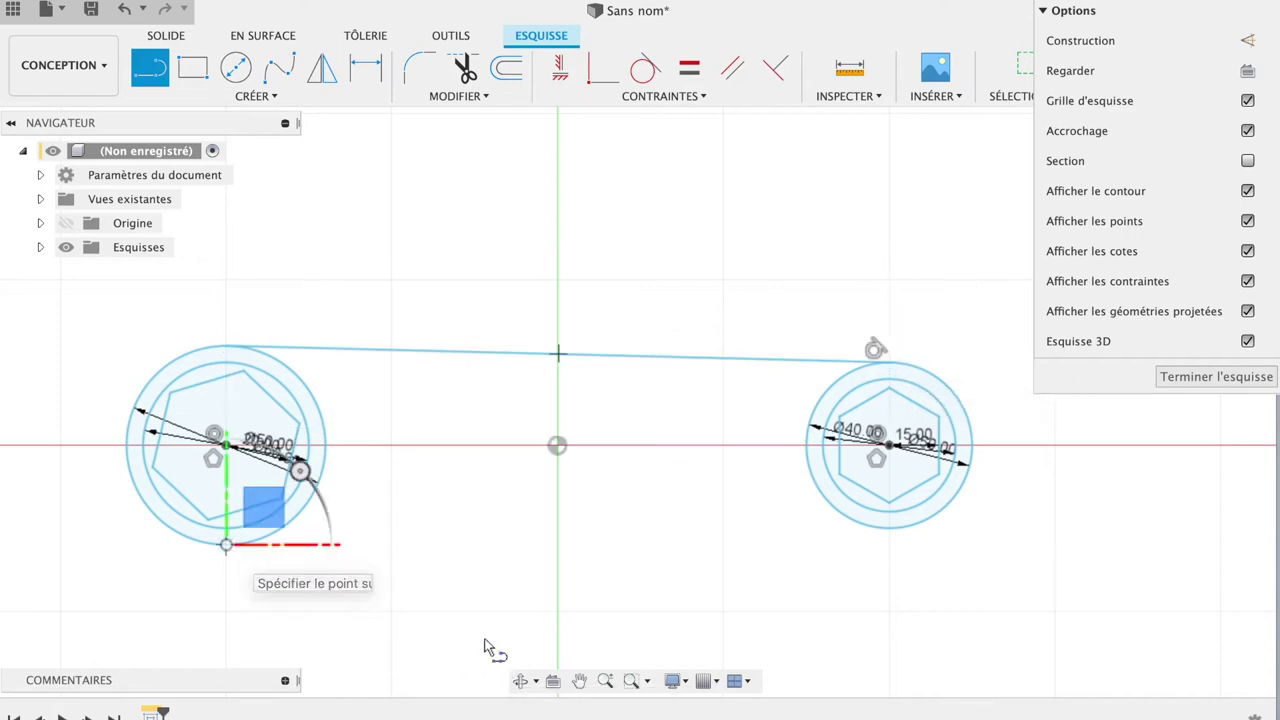
left_click(892, 532)
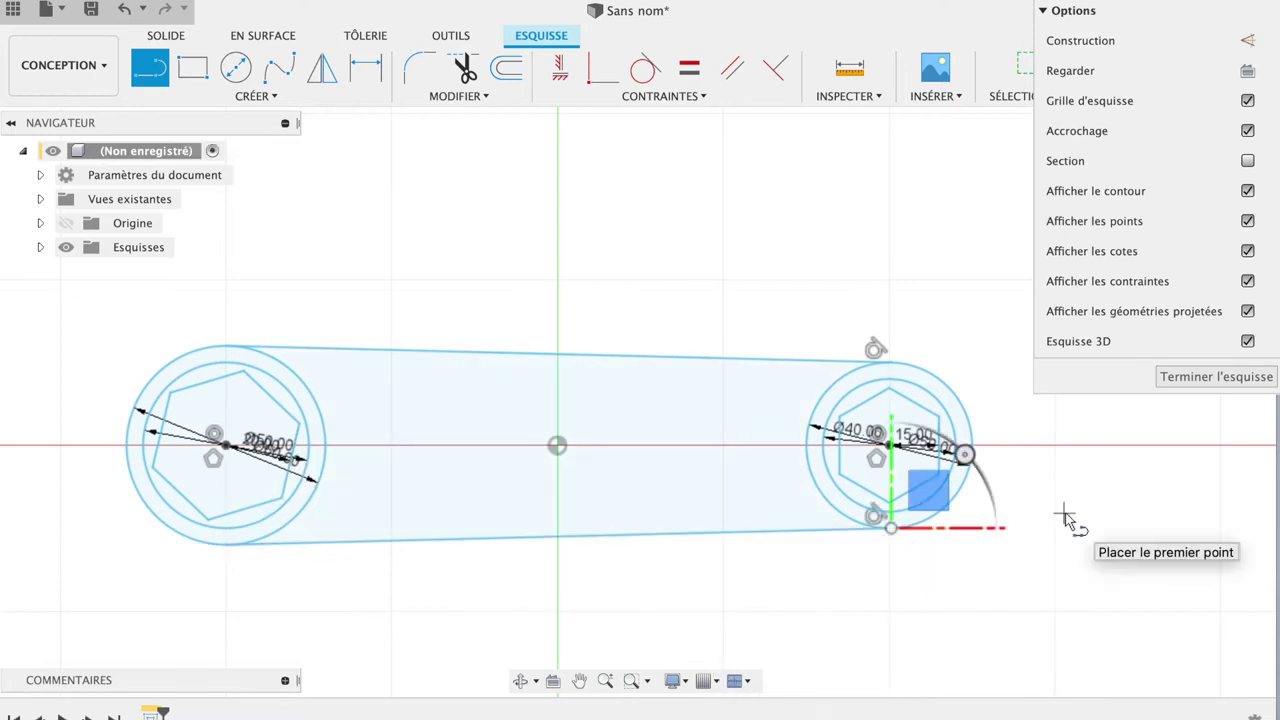
left_click(1181, 378)
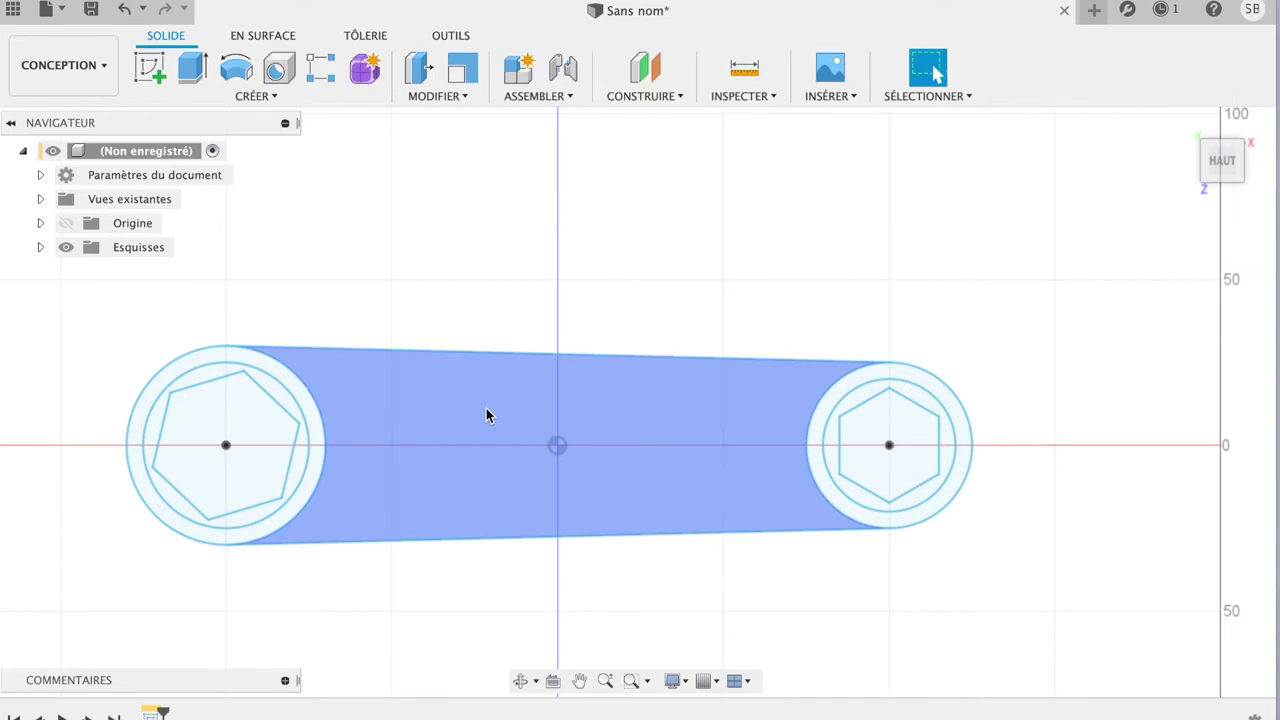
- Extrude the ring and arm profiles 10 mm into a new body, then return to the home view
key("e")
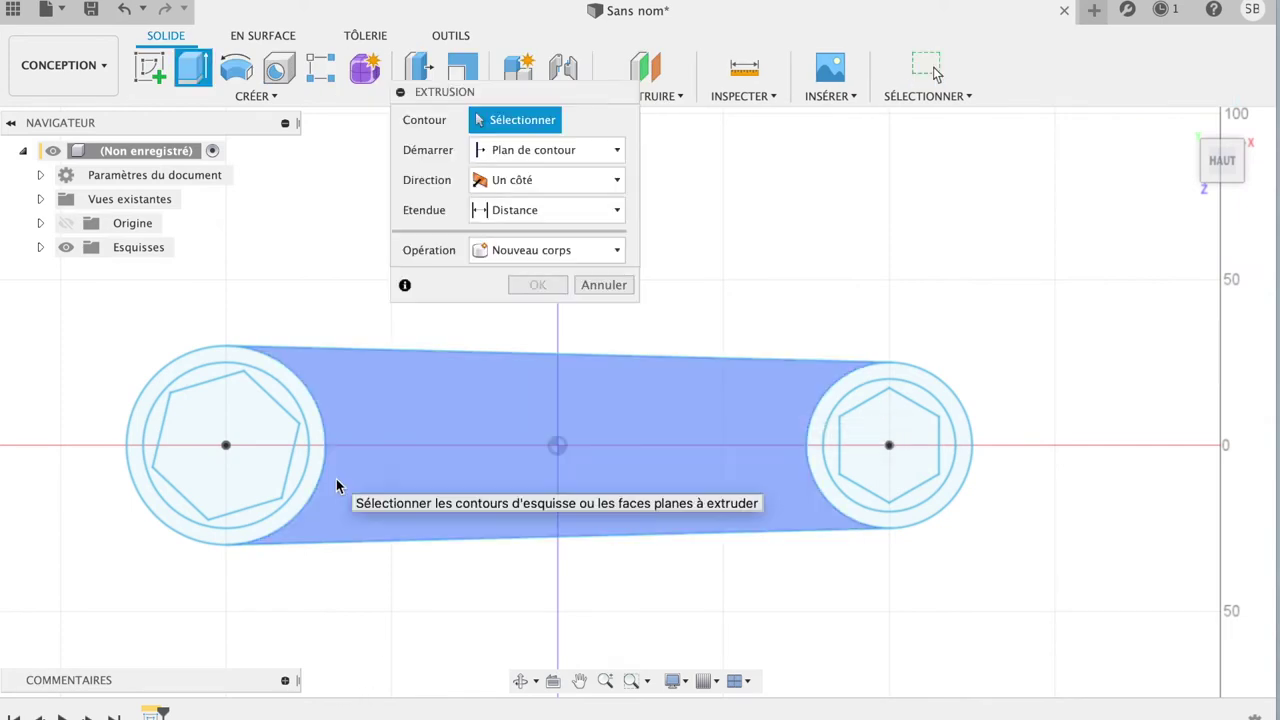
left_click(291, 378)
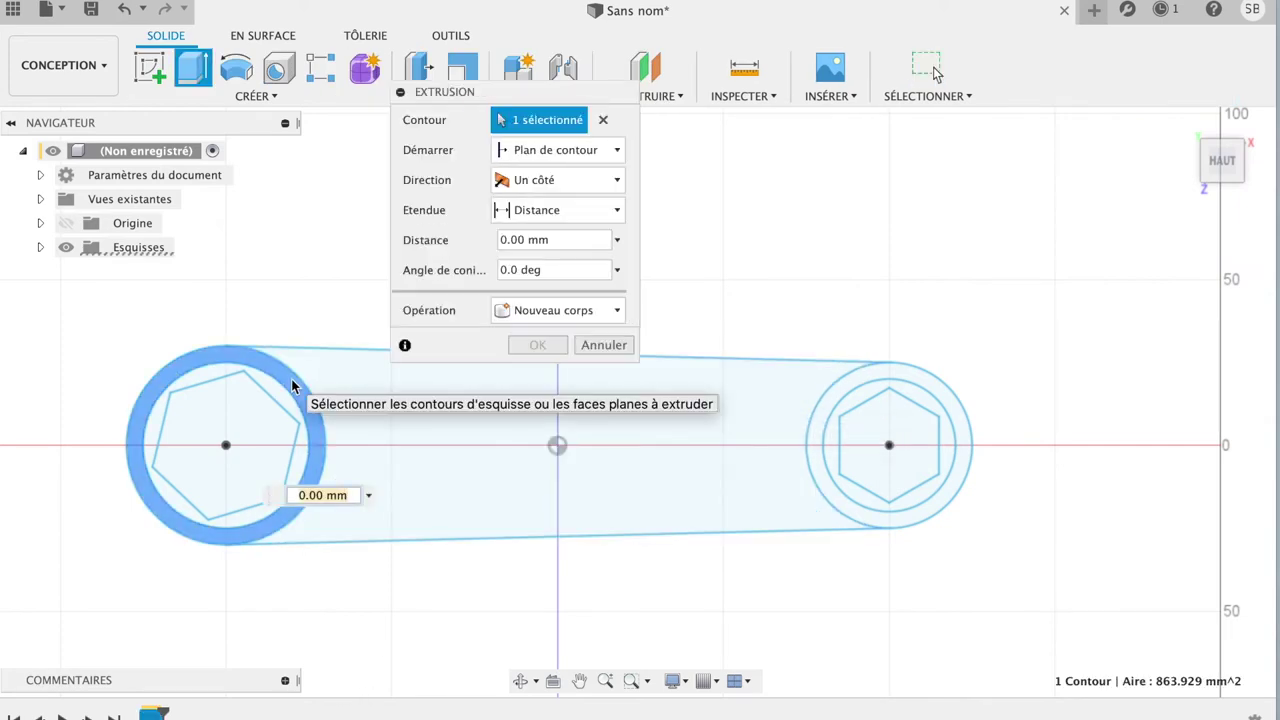
left_click(374, 408)
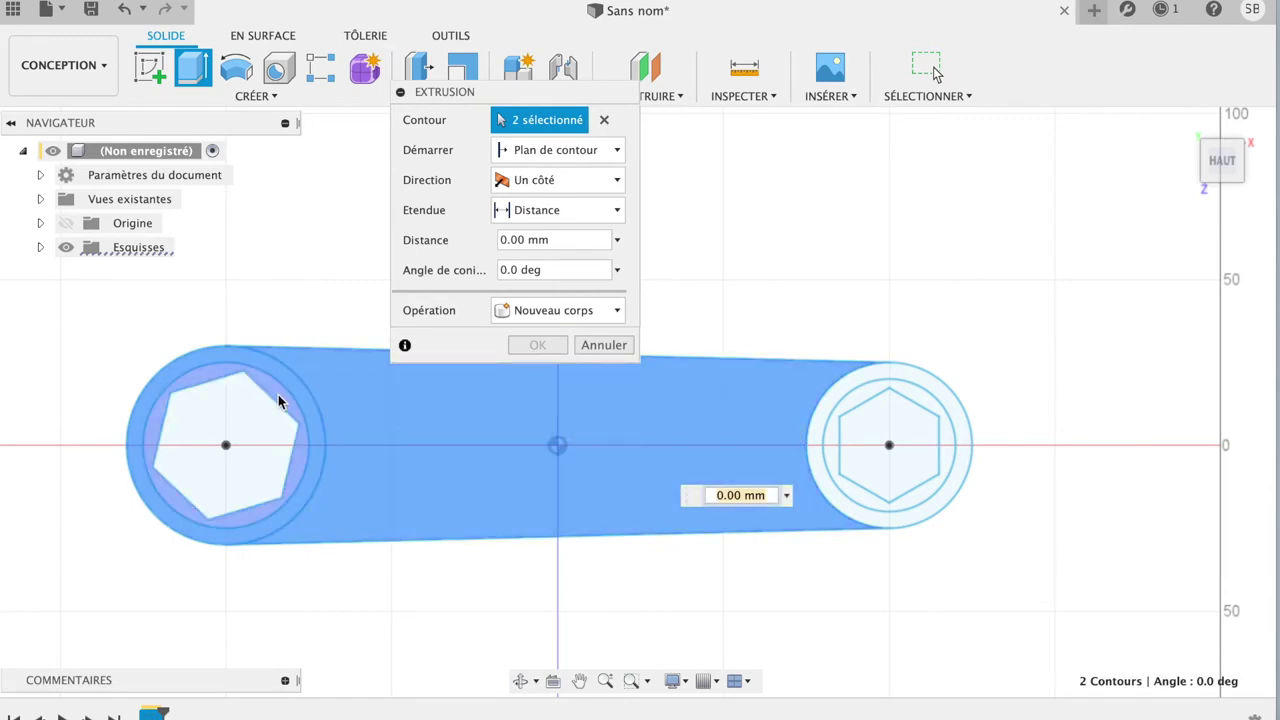
left_click(278, 394)
left_click(867, 383)
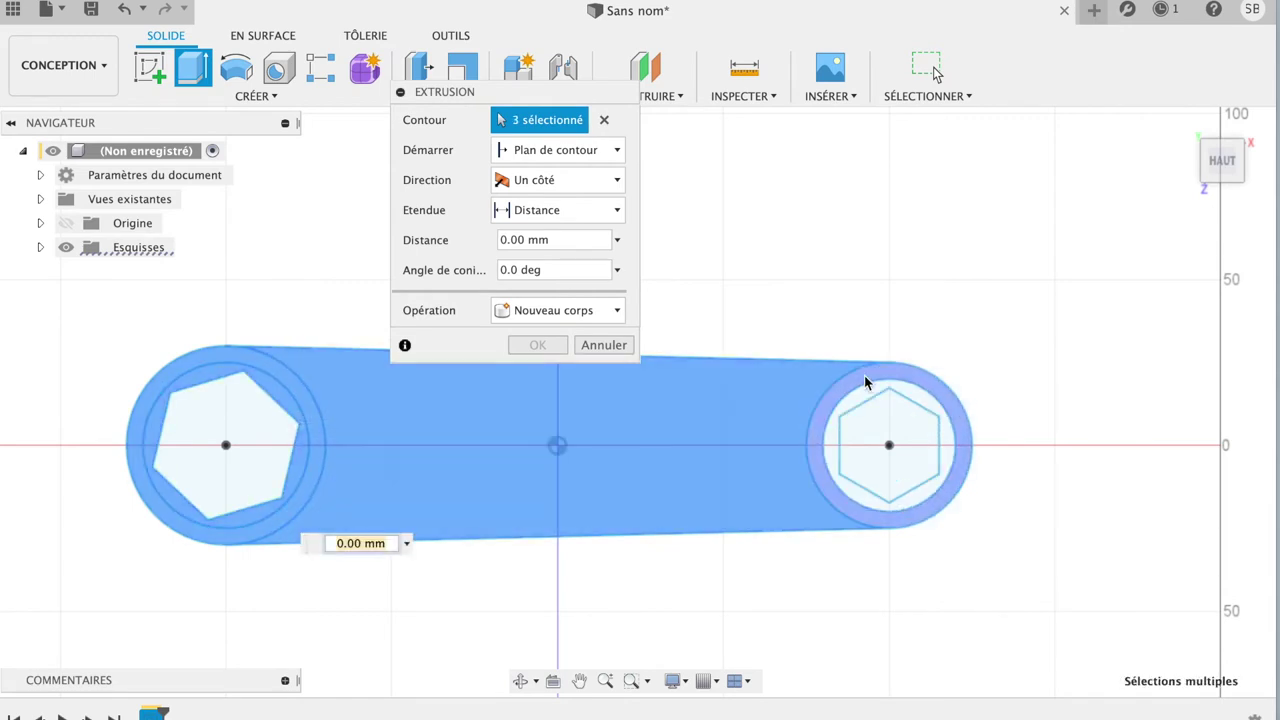
left_click(856, 402)
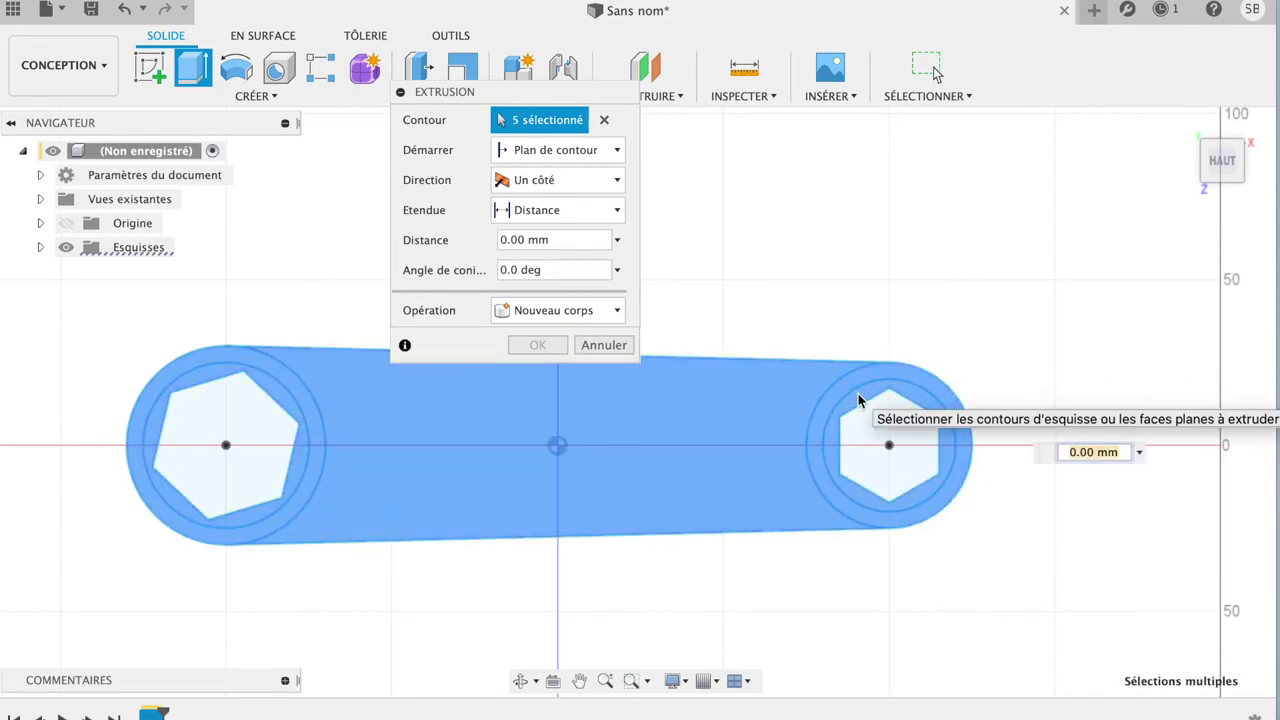
left_click(618, 244)
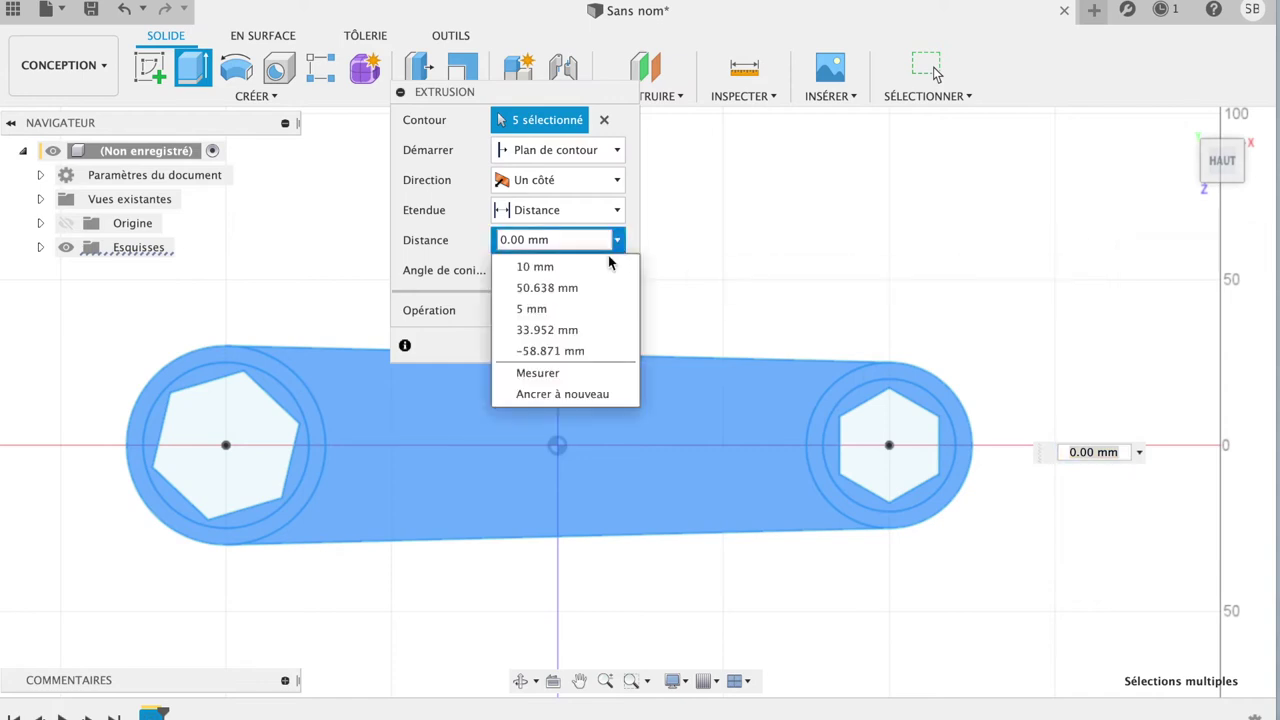
left_click(560, 266)
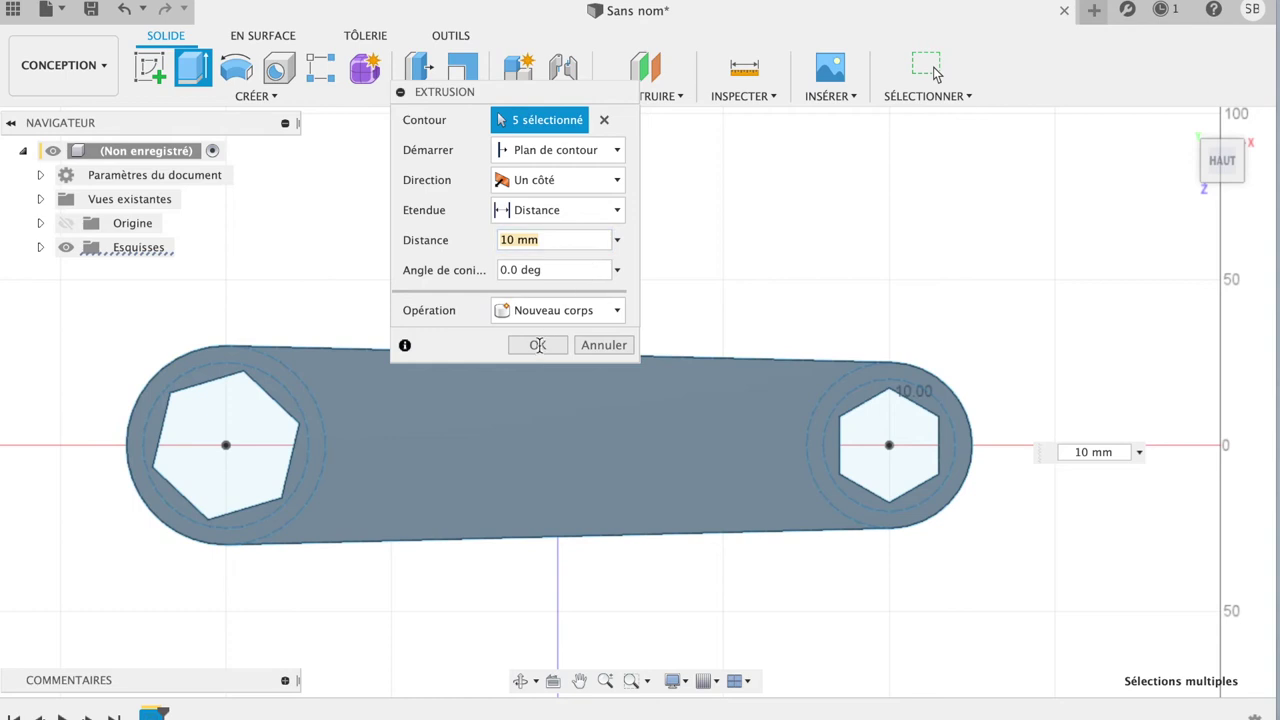
left_click(540, 346)
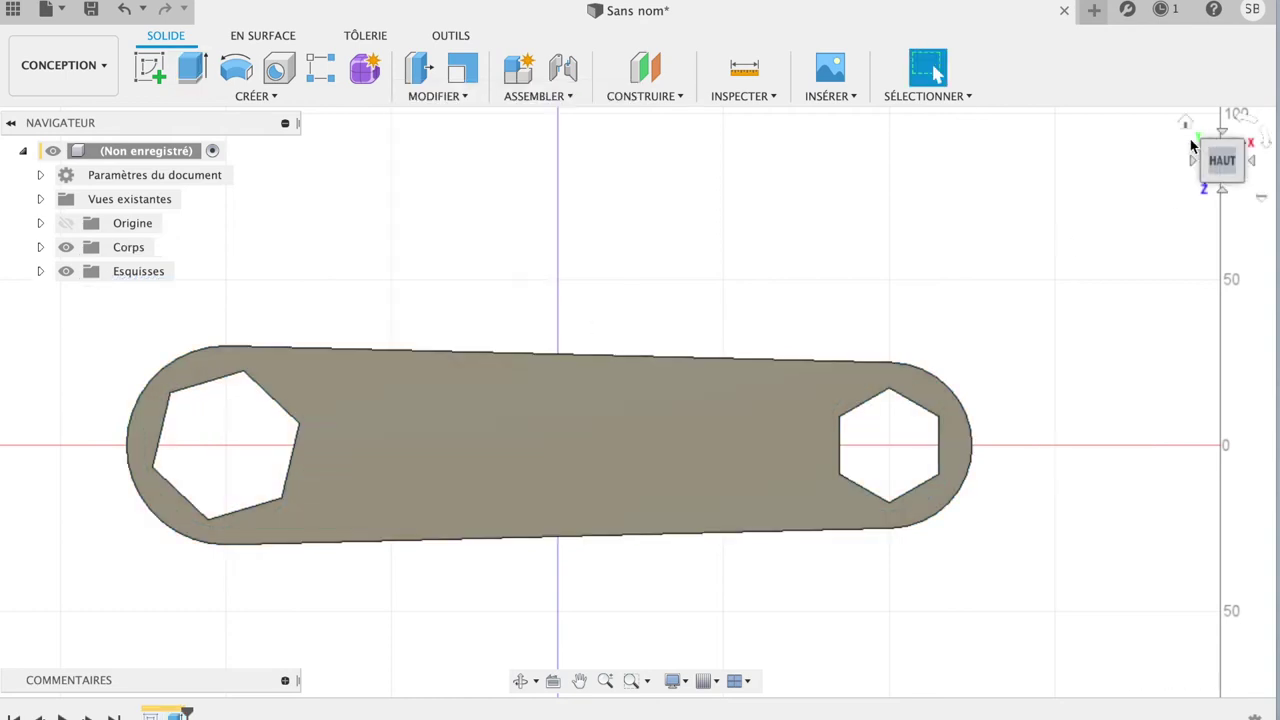
left_click(1185, 122)
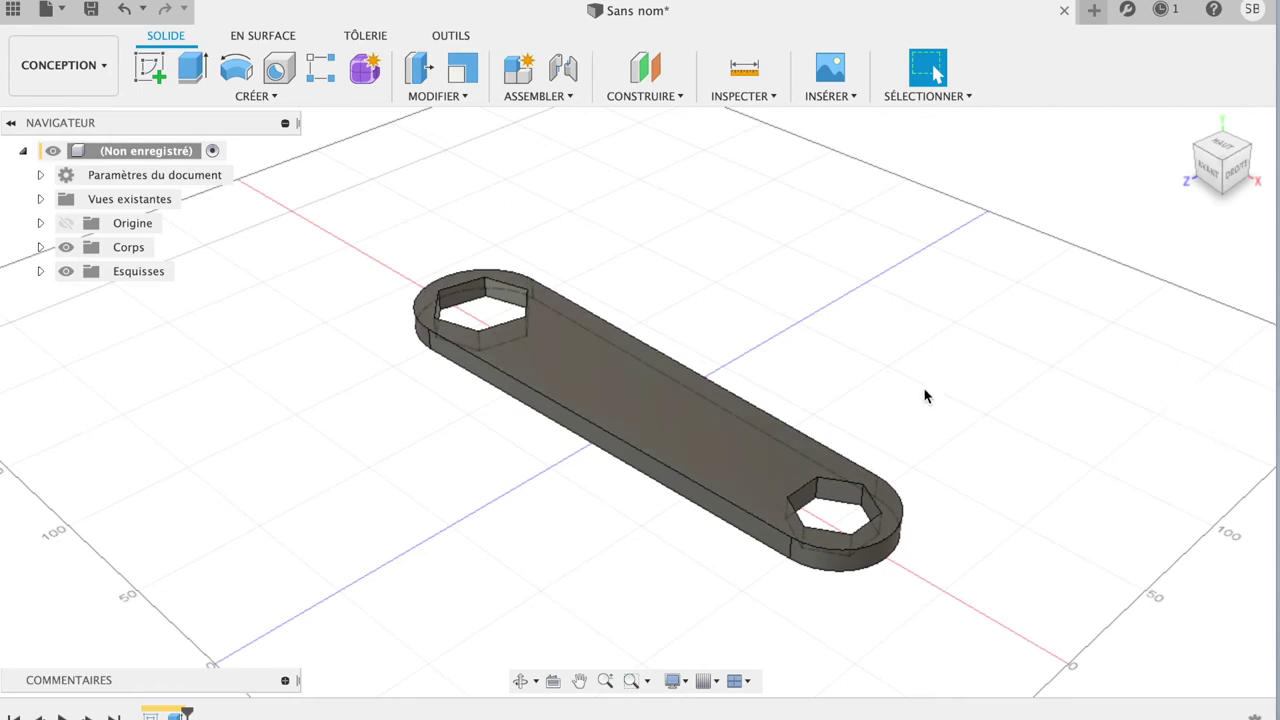
- Open the Appearance settings for the Corps1 body
left_click(40, 247)
left_click(124, 272)
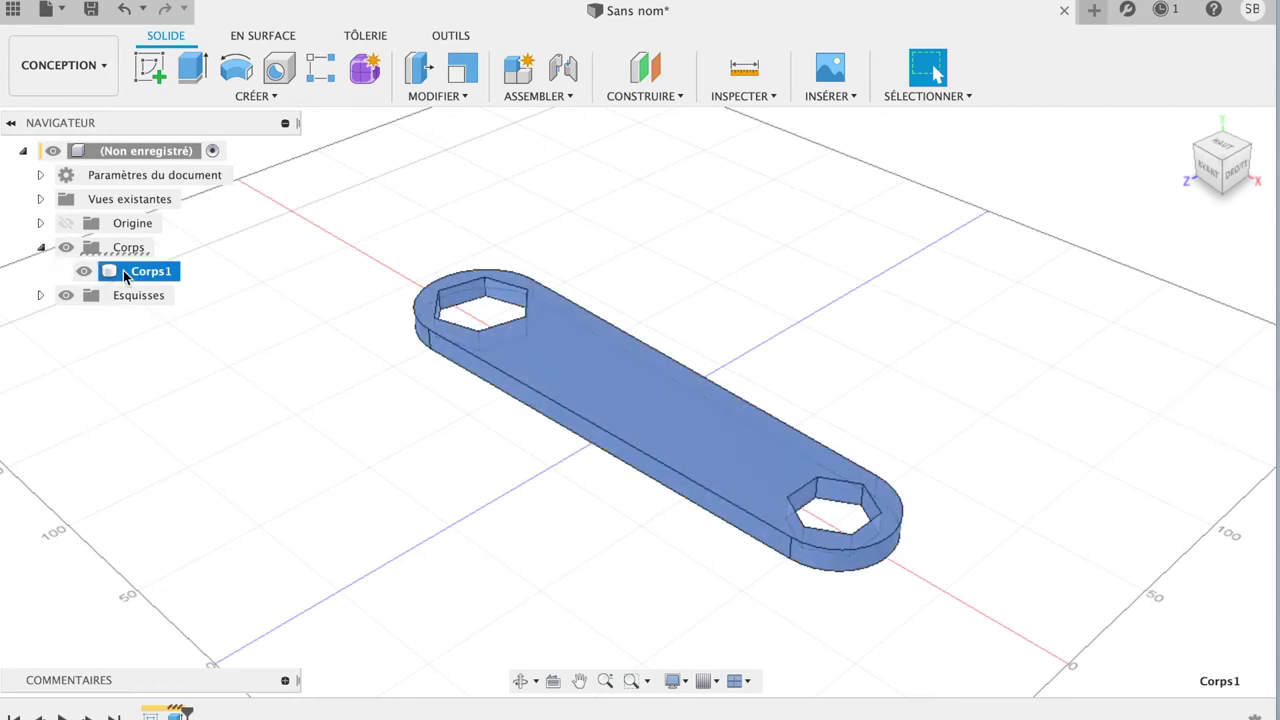
right_click(124, 276)
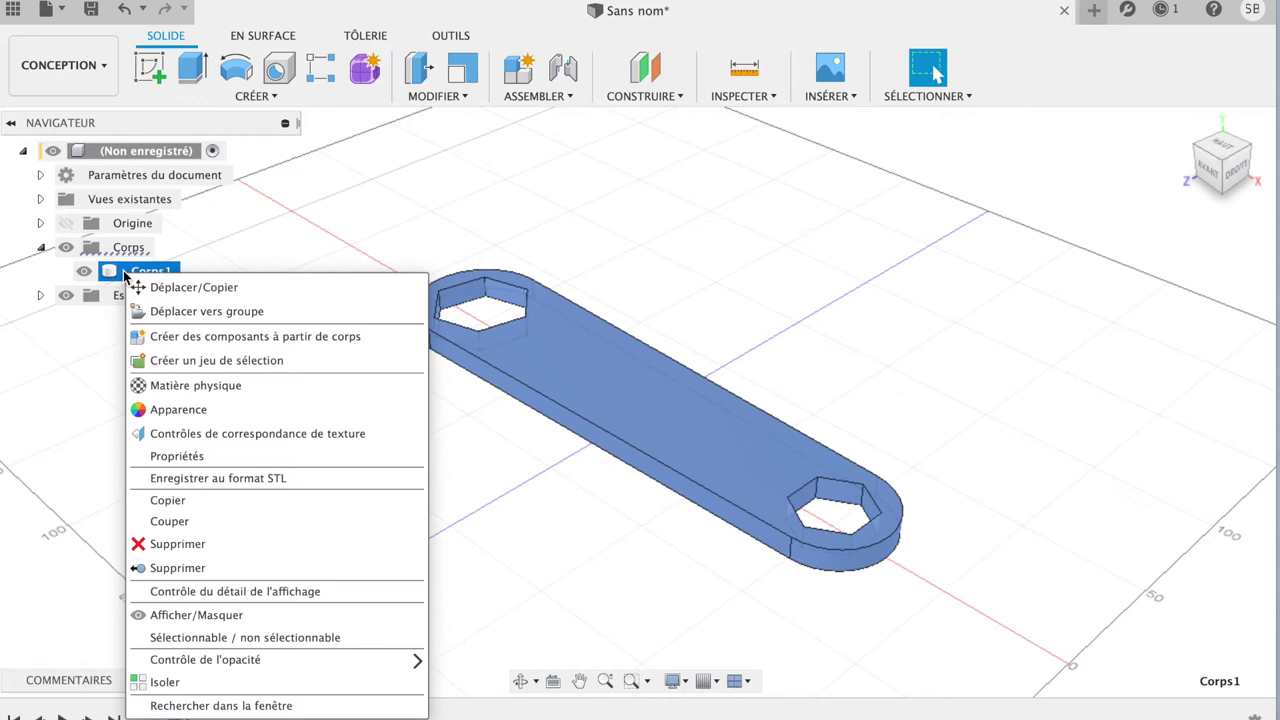
left_click(256, 410)
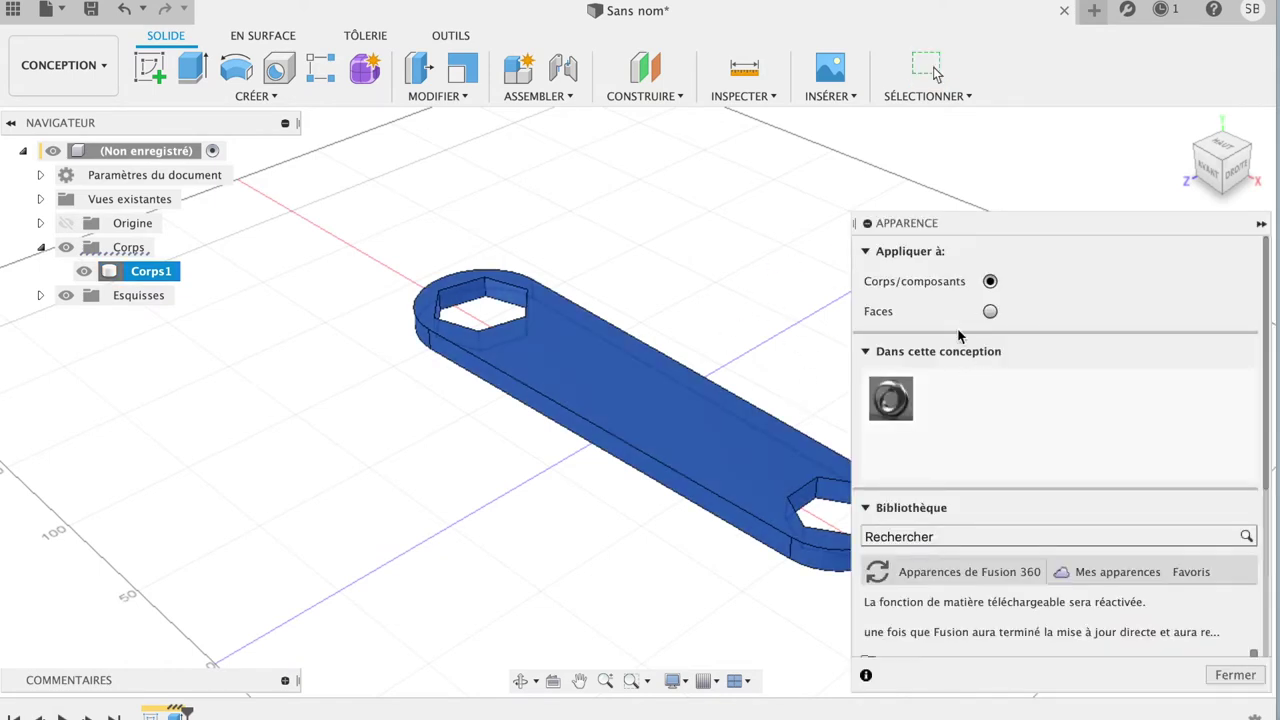
left_click_drag(1035, 226, 1035, 133)
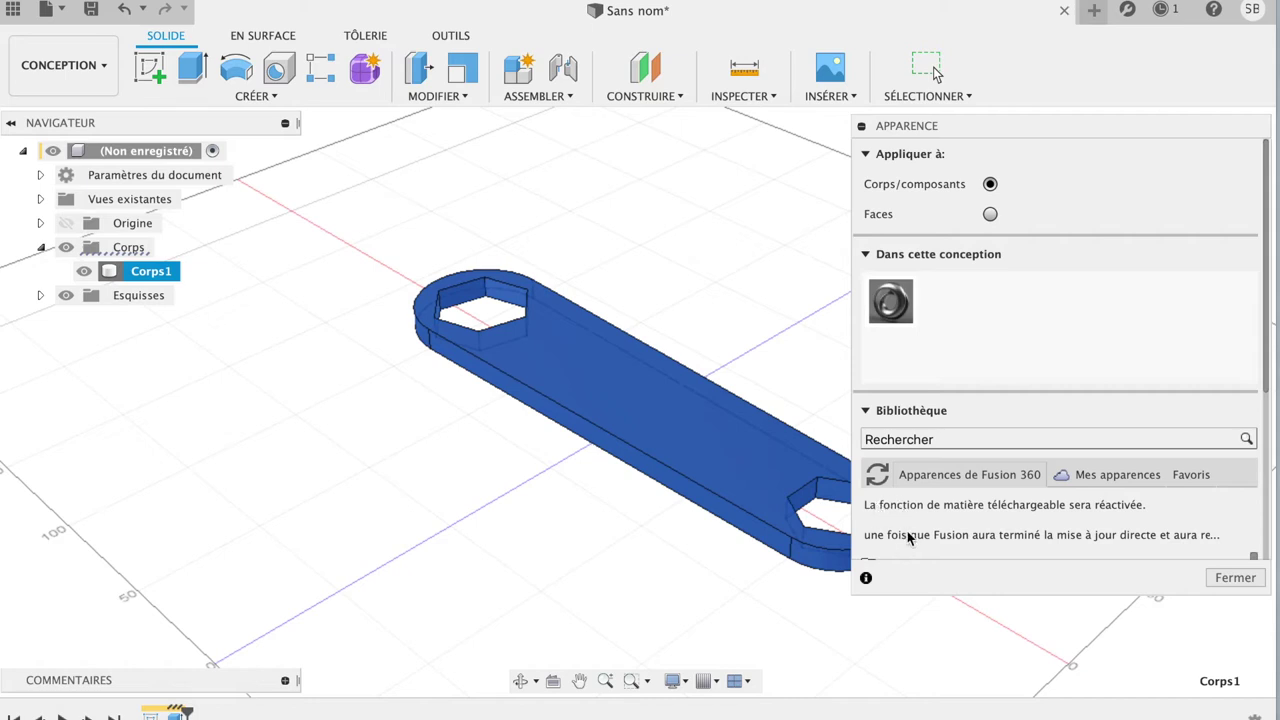
- Apply the Métal > Acier 'Acier – Moulé' appearance to Corps1 and close the panel
scroll(909, 535, "down", 5)
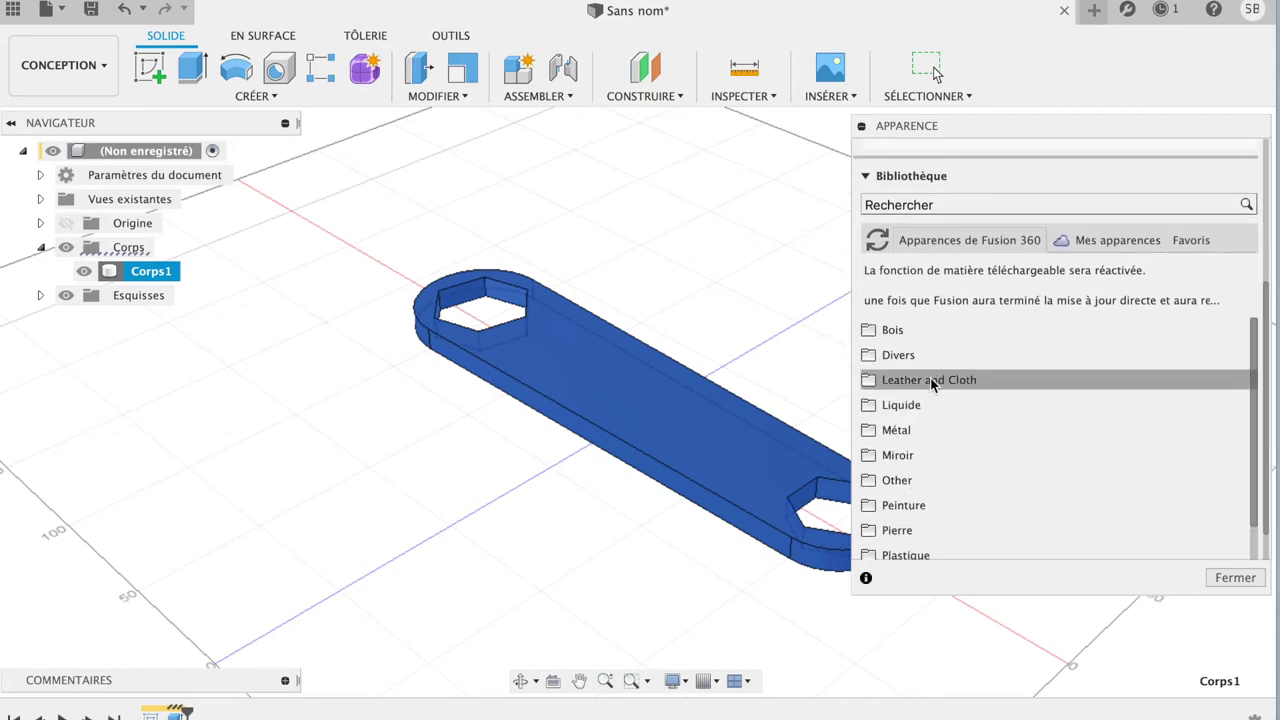
left_click(895, 431)
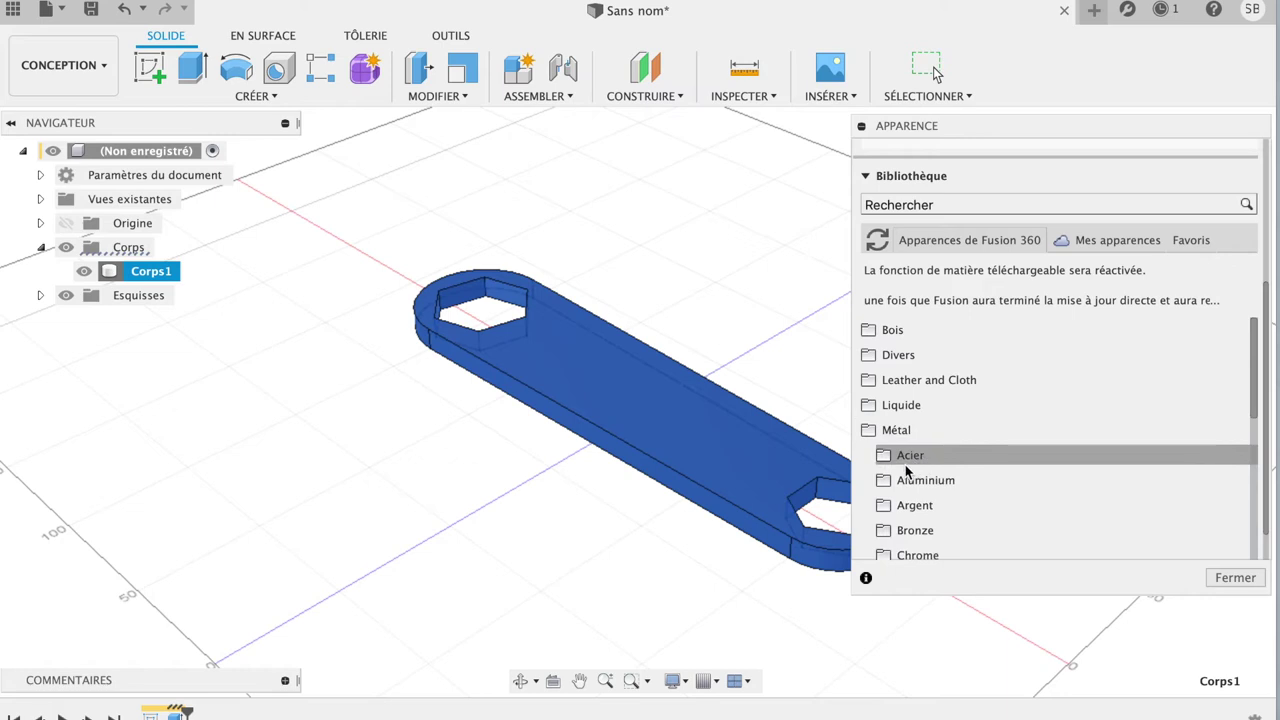
left_click(906, 464)
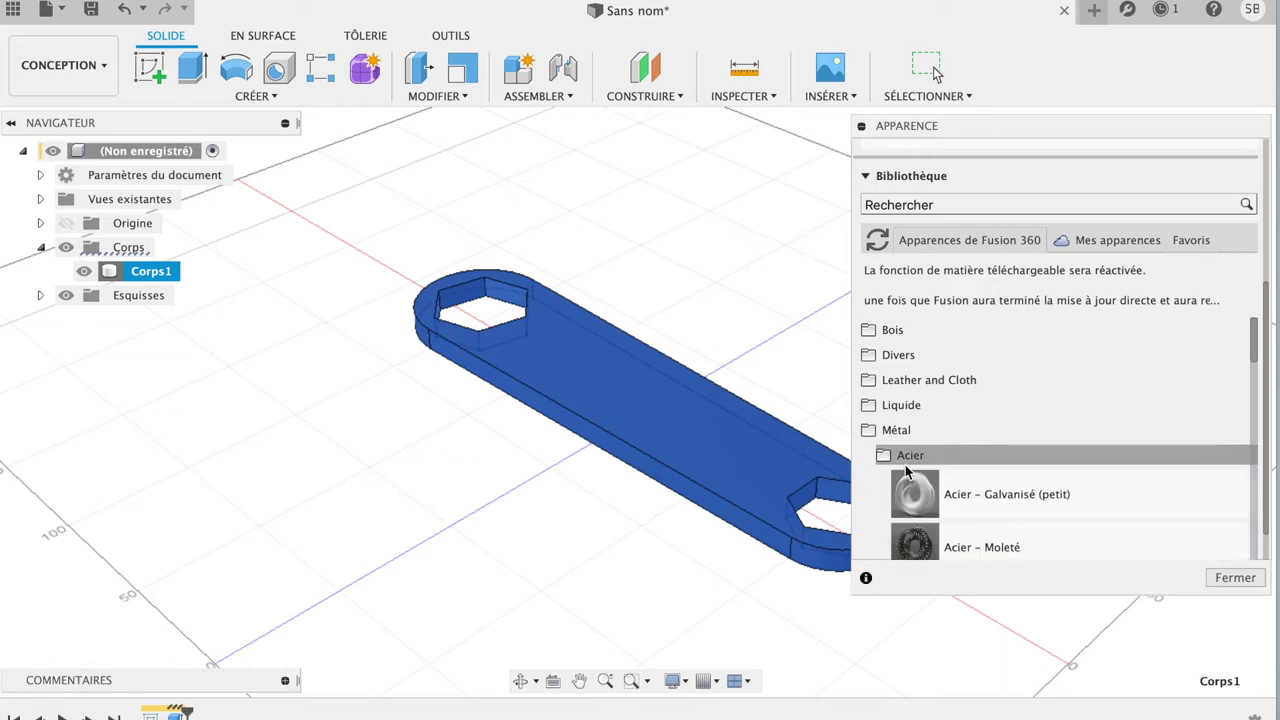
scroll(921, 491, "down", 1)
scroll(960, 492, "down", 5)
scroll(1005, 493, "down", 1)
scroll(1005, 492, "up", 1)
scroll(1005, 491, "up", 2)
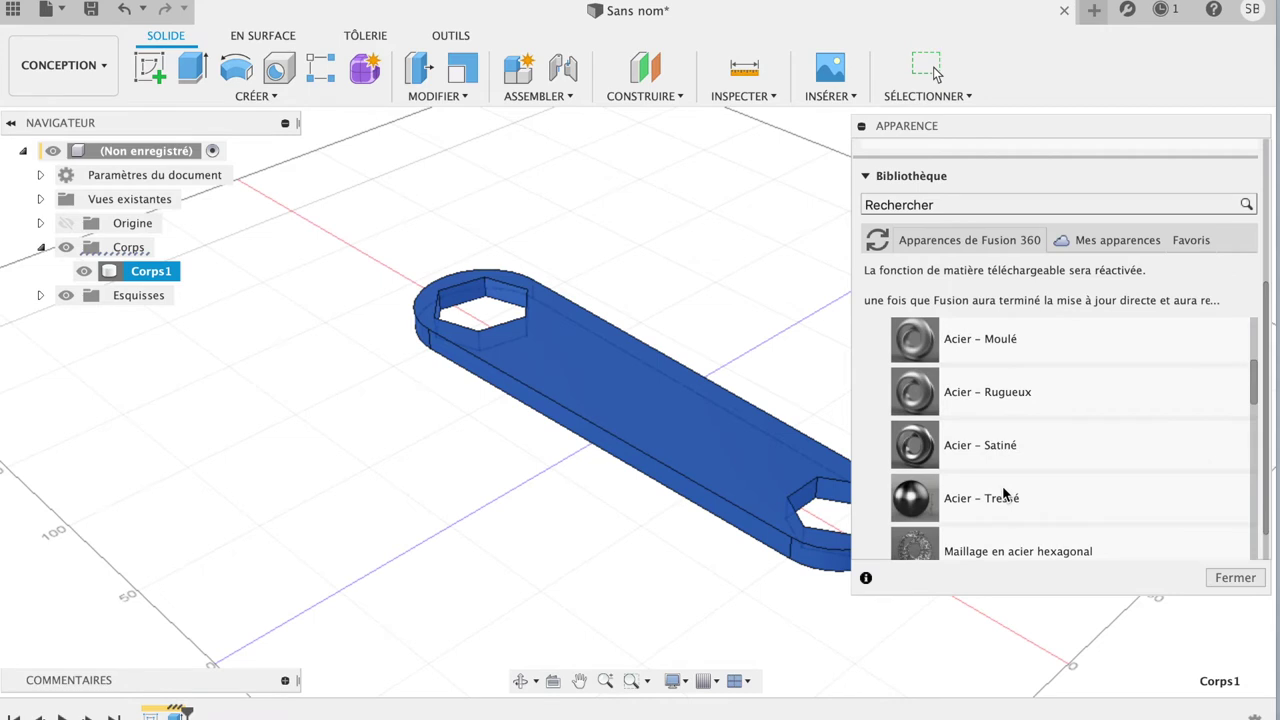
scroll(1005, 493, "up", 2)
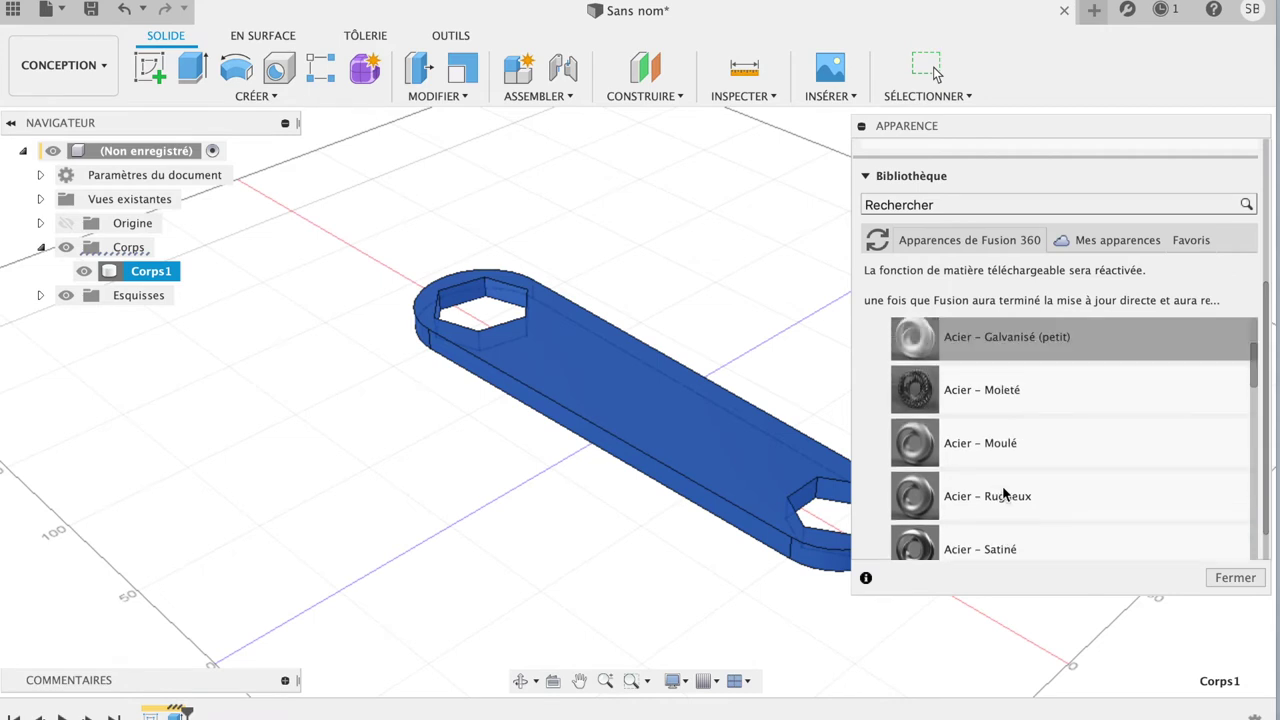
left_click_drag(930, 470, 728, 445)
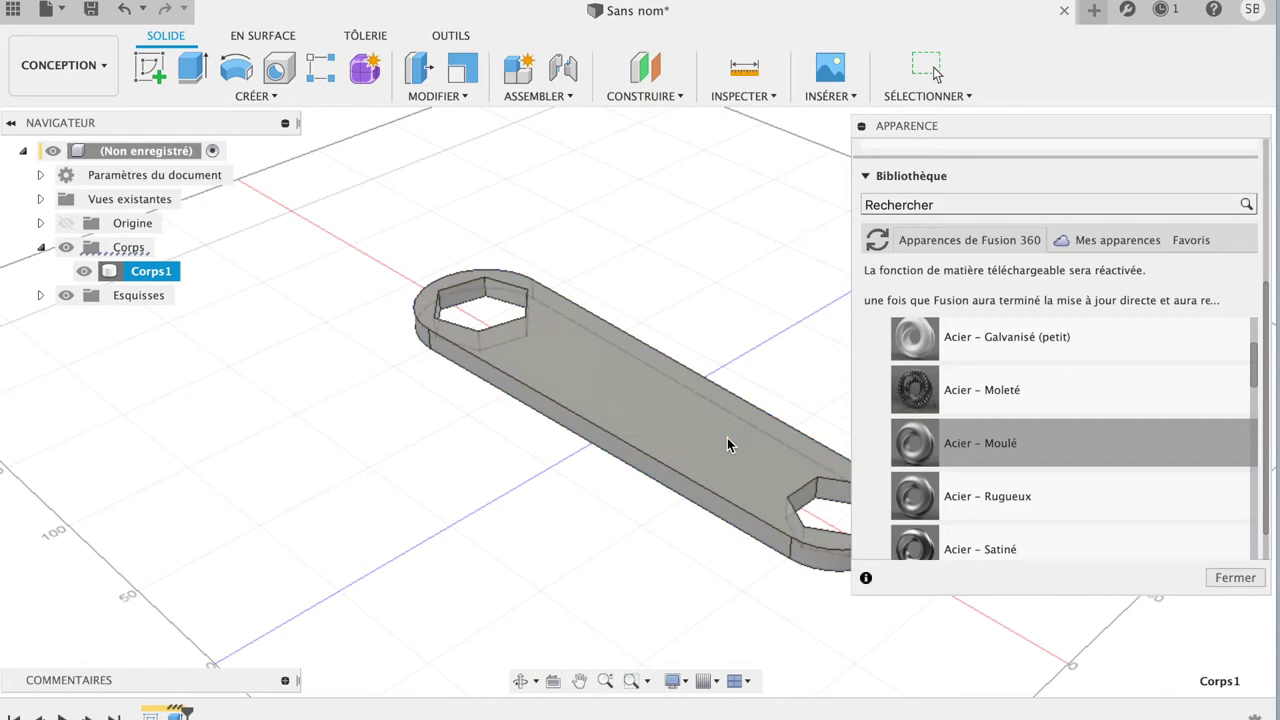
left_click(1234, 578)
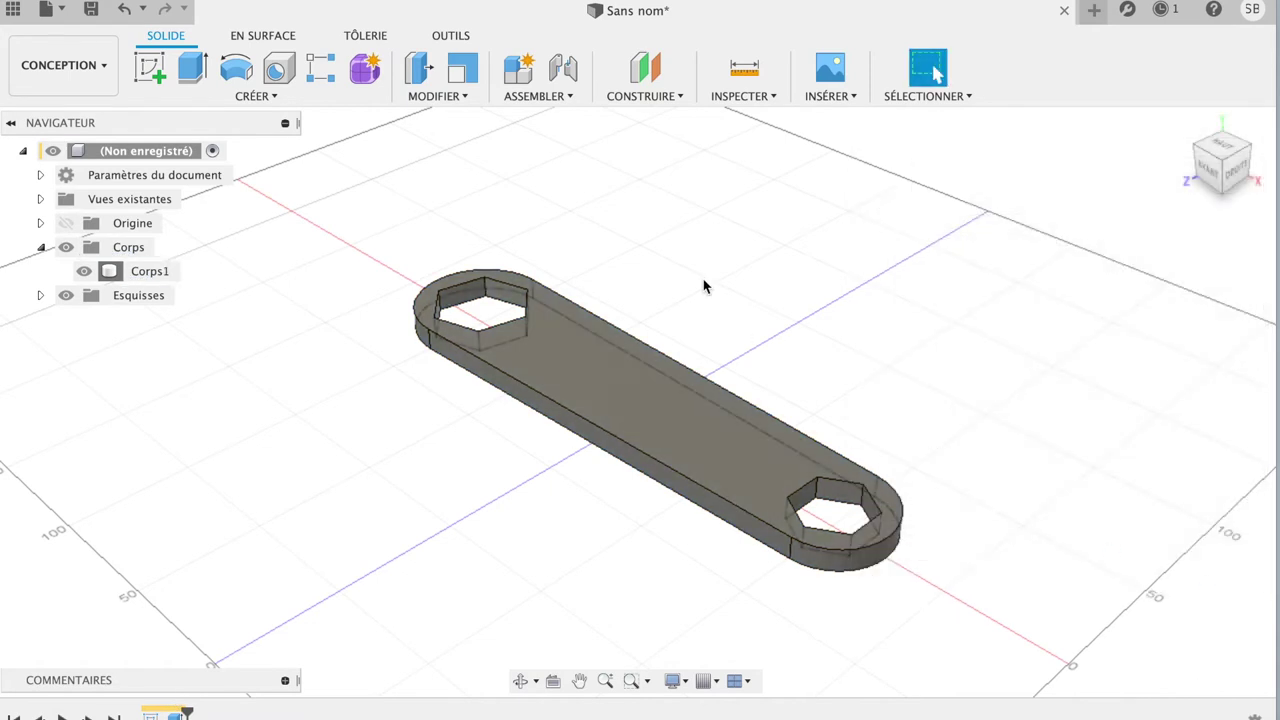
left_click(82, 70)
left_click(42, 150)
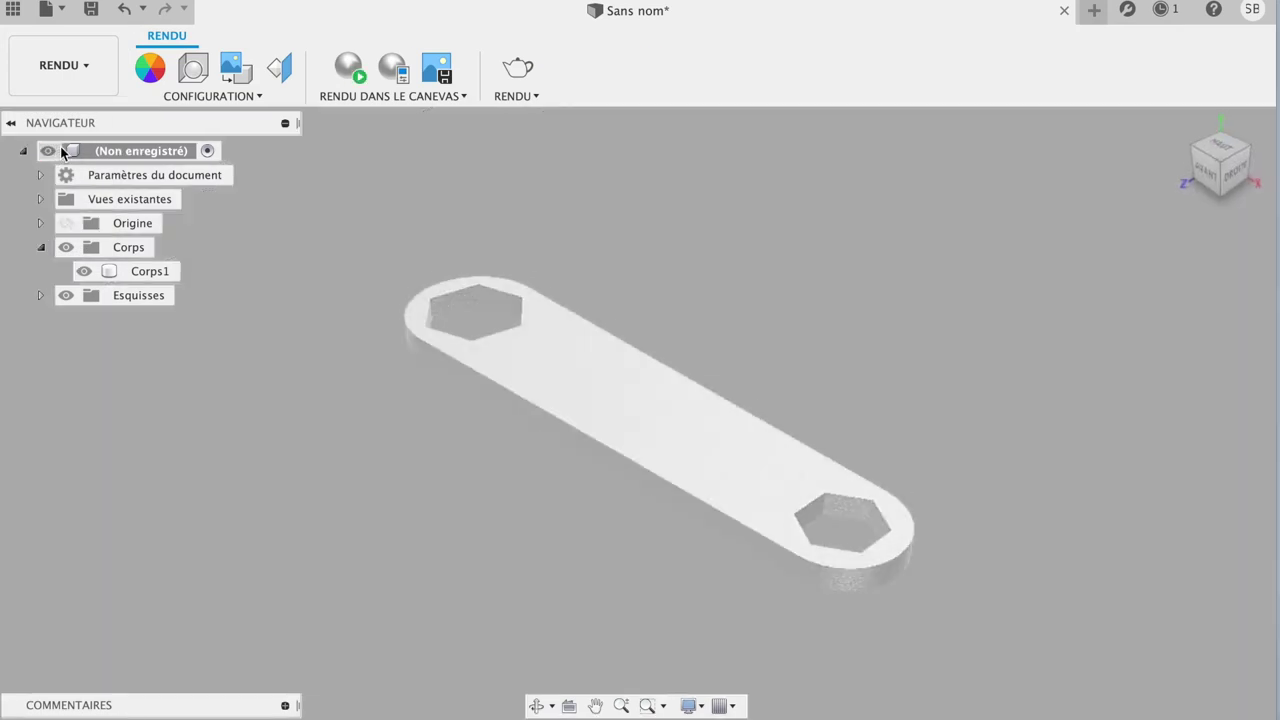
mouse_move(1225, 155)
middle_mouse_down("shift")
mouse_move(1138, 174)
mouse_move(1137, 134)
mouse_move(1170, 108)
middle_mouse_up("shift")
mouse_move(1238, 103)
left_mouse_down()
mouse_move(1271, 134)
mouse_move(1210, 197)
mouse_move(1200, 166)
mouse_move(1214, 171)
mouse_move(1180, 122)
left_mouse_up()
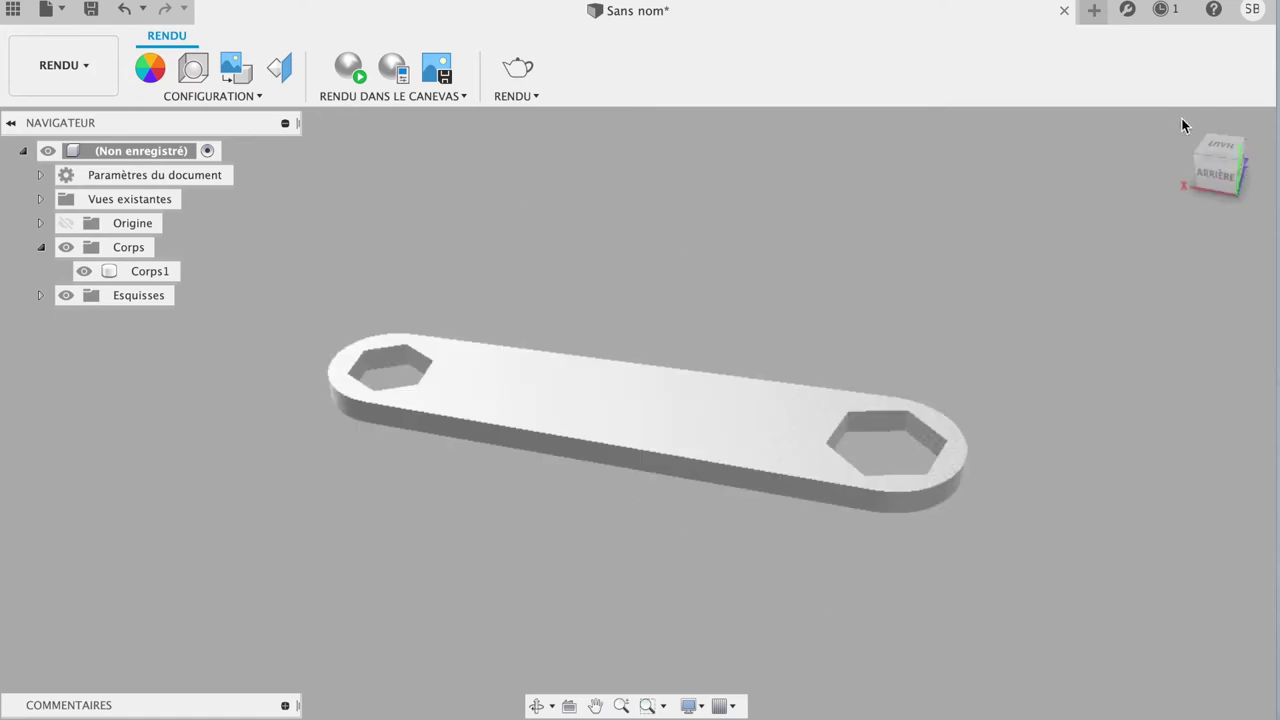
left_click_drag(1177, 165, 1183, 120)
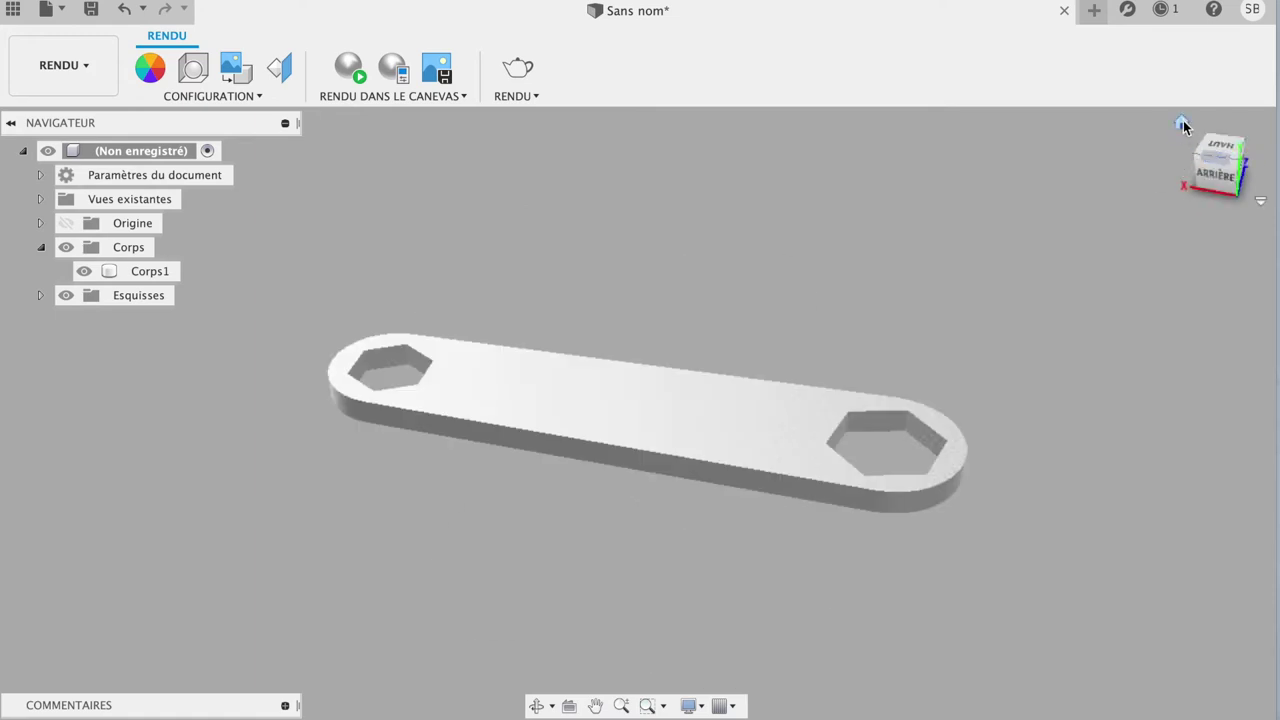
left_click(1181, 122)
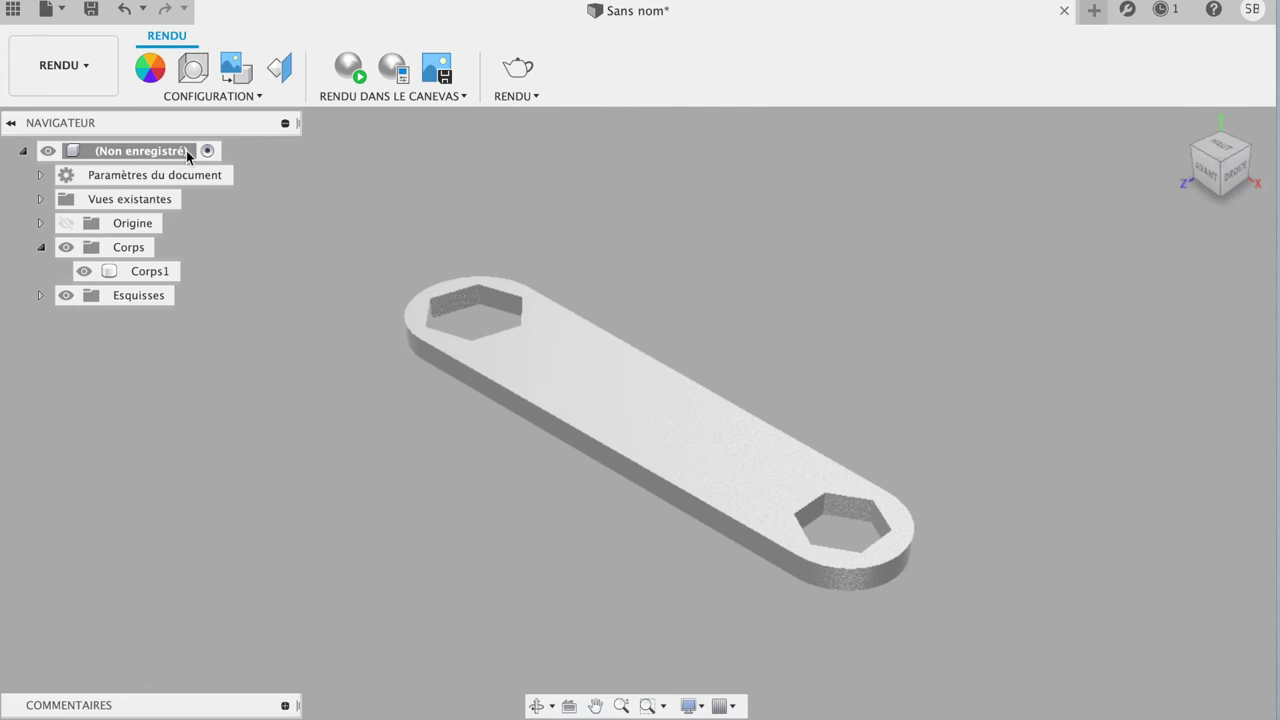
left_click(63, 66)
left_click(58, 114)
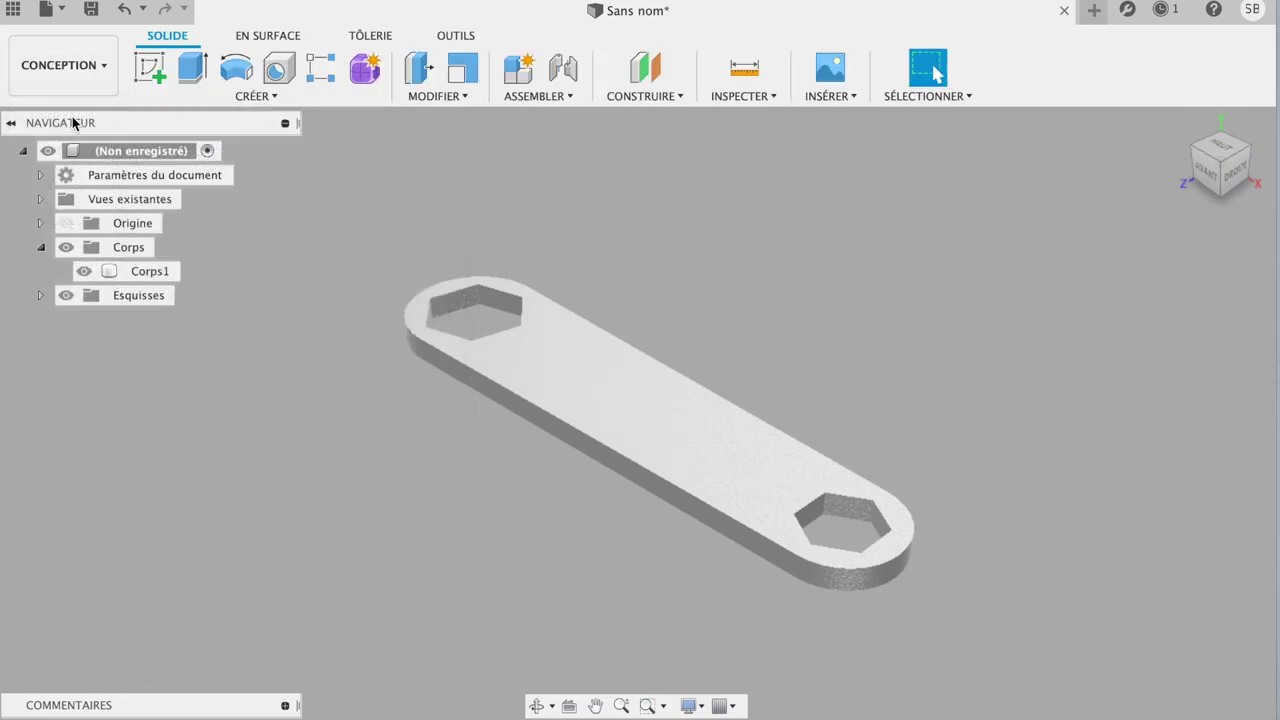
left_click(1094, 10)
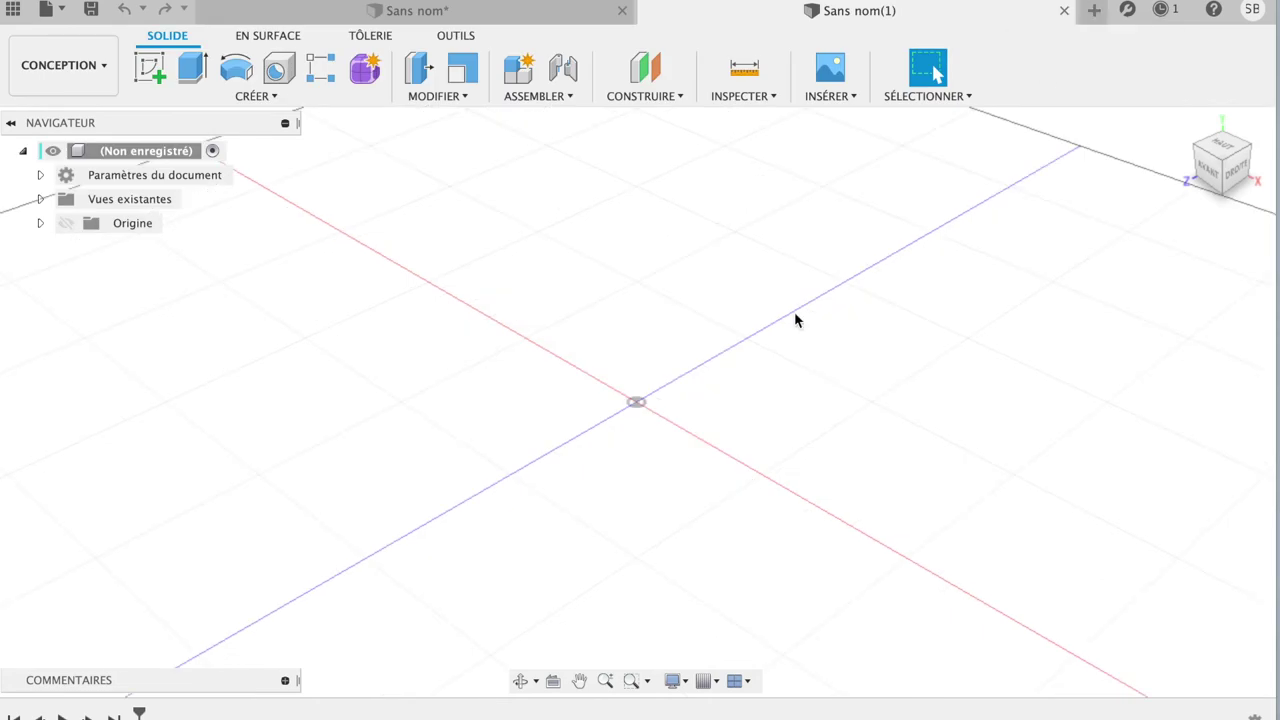
mouse_move(1222, 150)
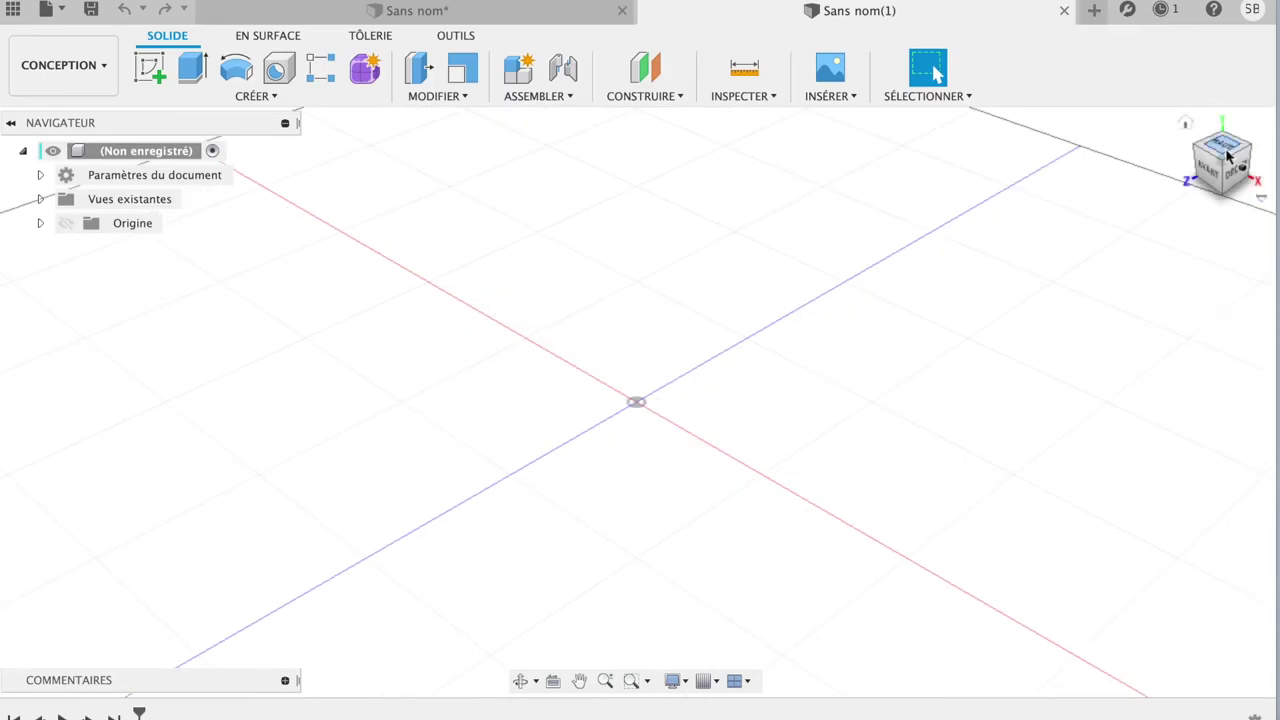
- Open a new sketch on the horizontal origin plane, viewed straight down from the top
left_click(150, 68)
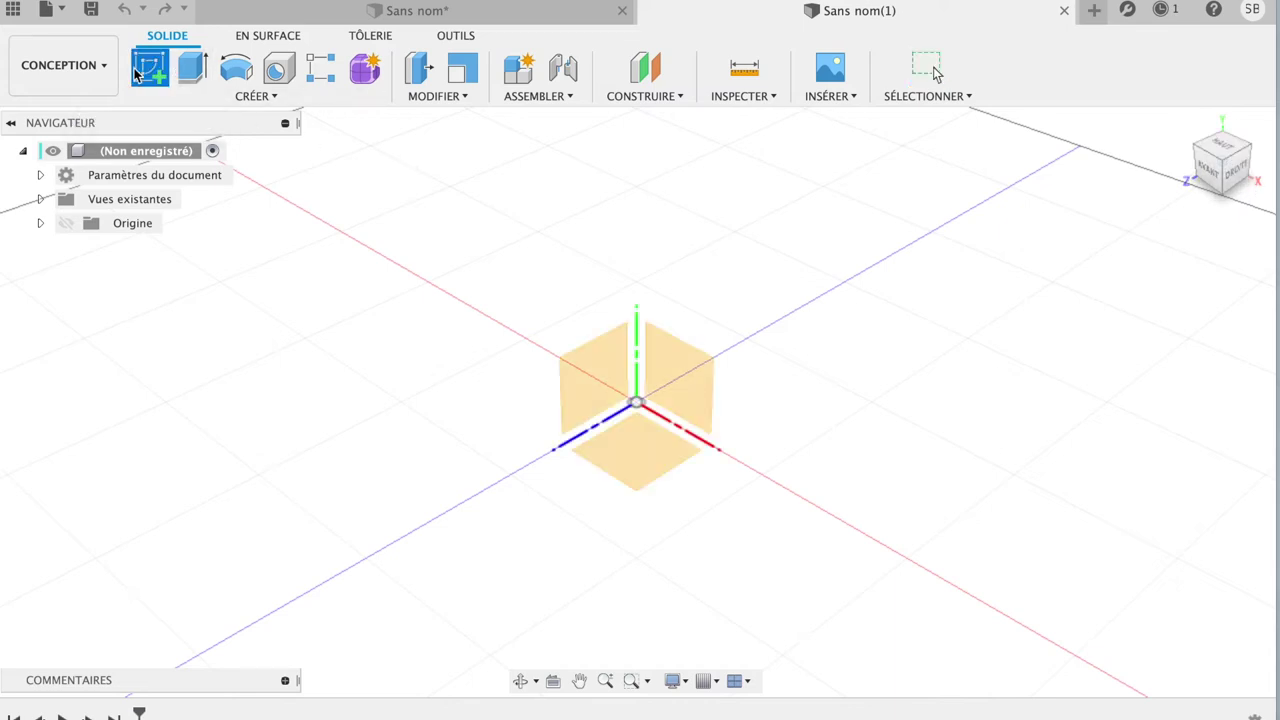
left_click(651, 451)
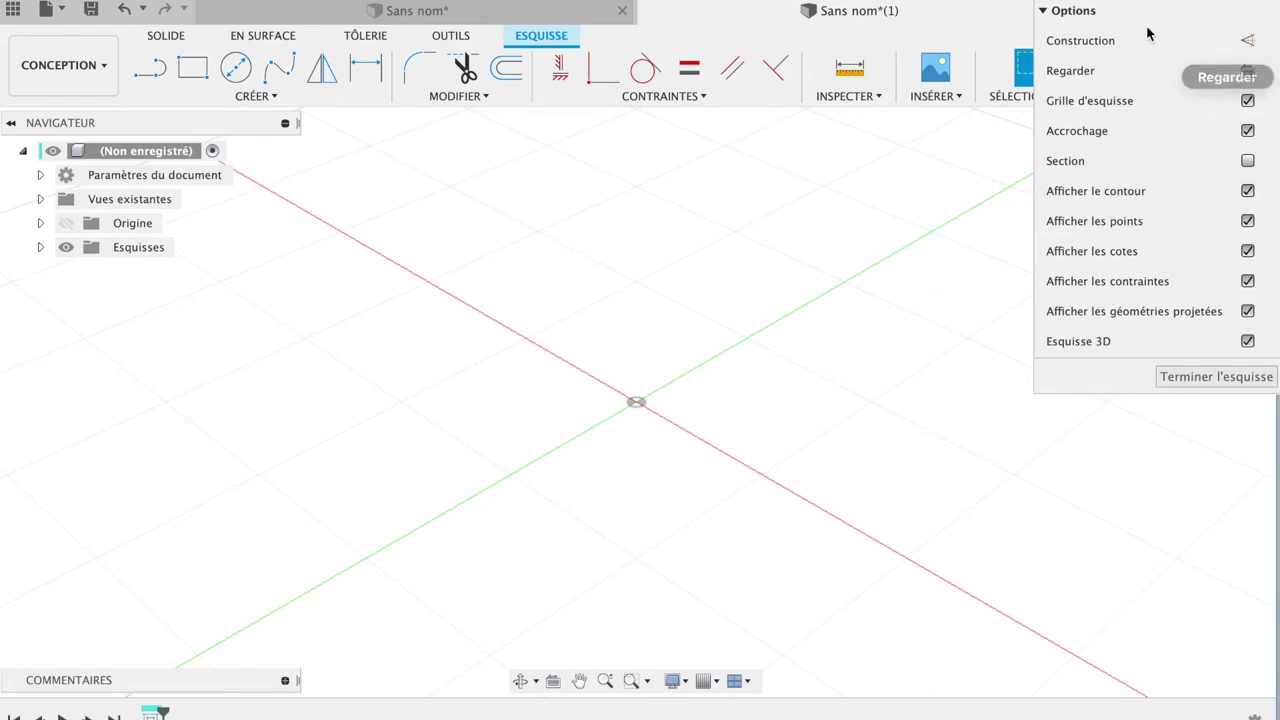
left_click_drag(1150, 32, 1112, 222)
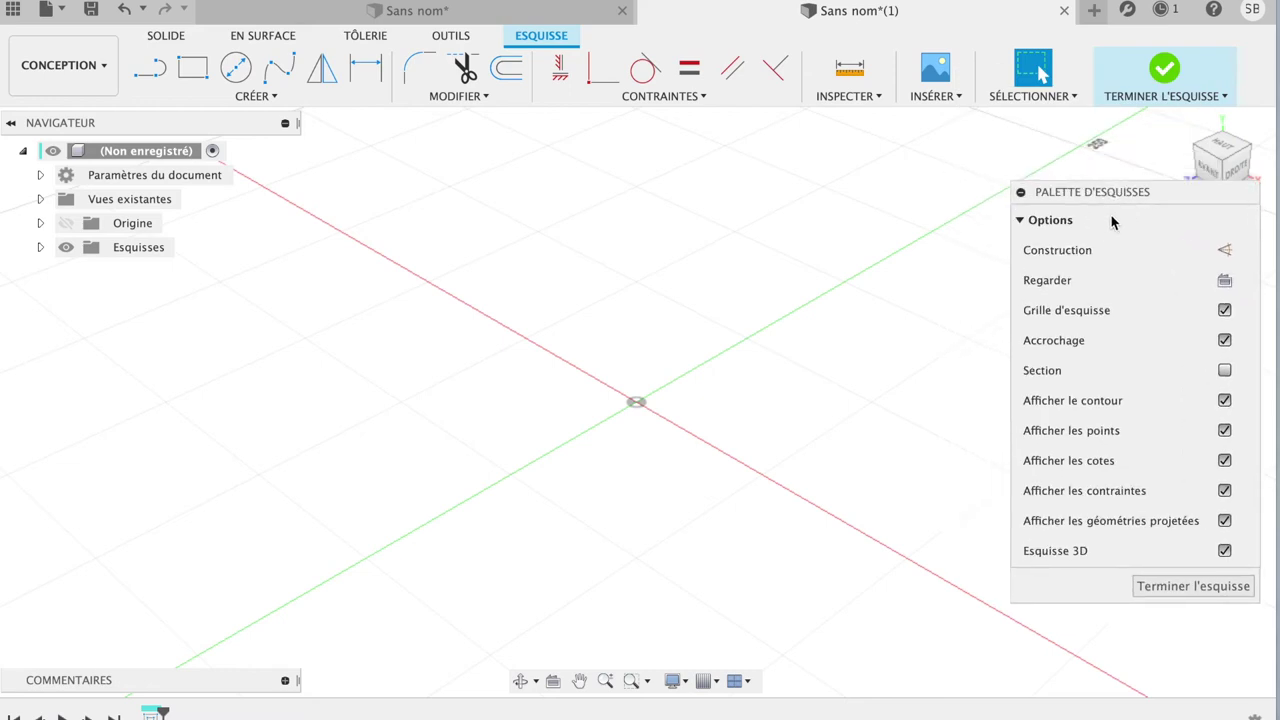
left_click(1224, 281)
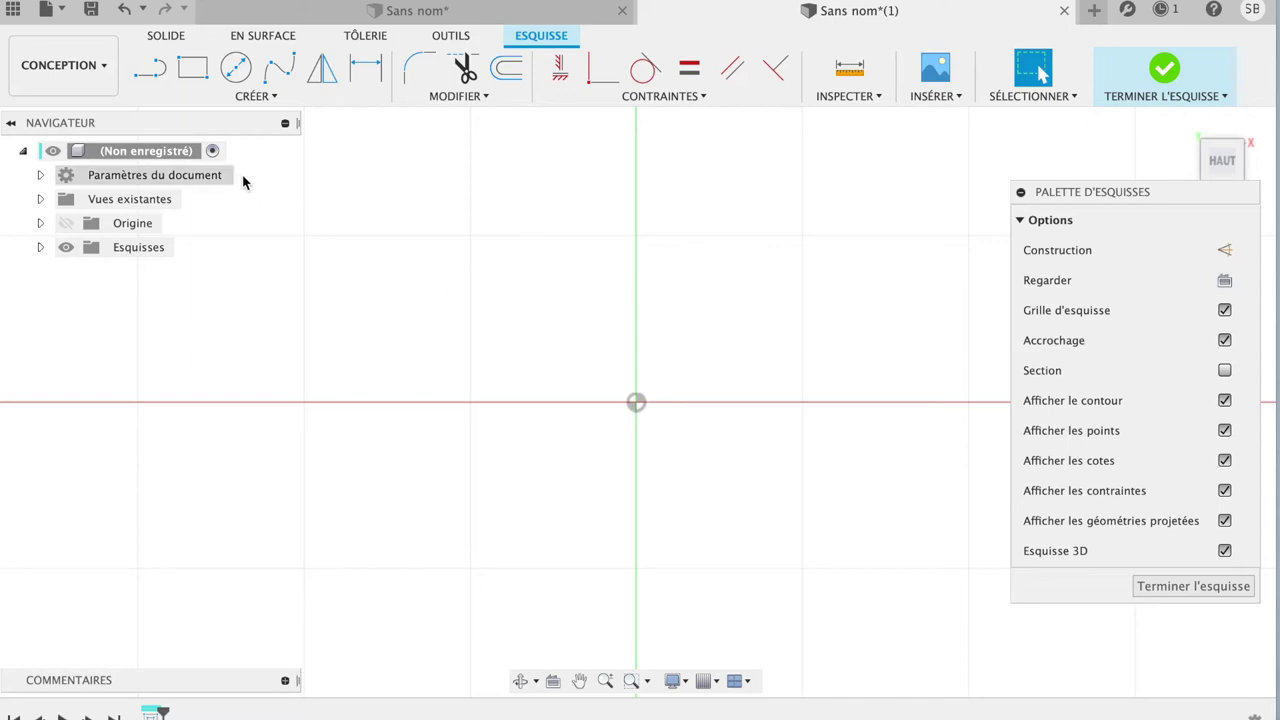
left_click(225, 96)
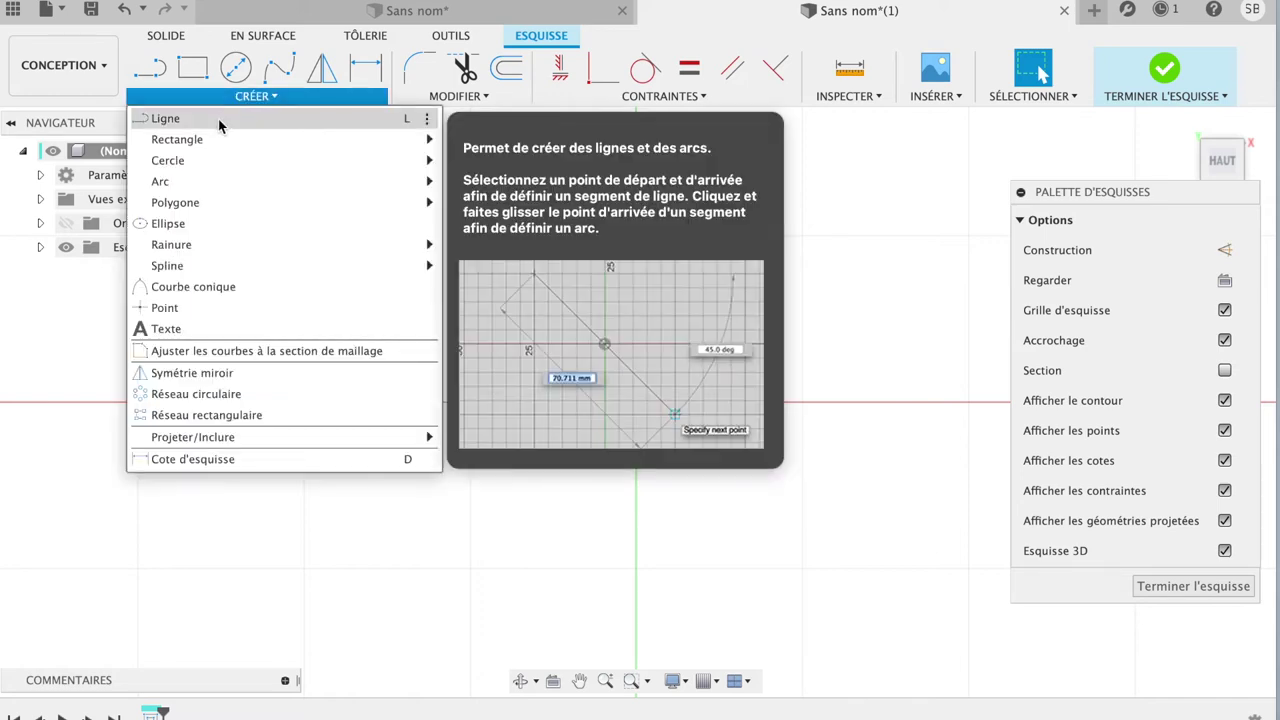
- Draw the hammer head rectangle with a tapered line outline on its left side
left_click(193, 67)
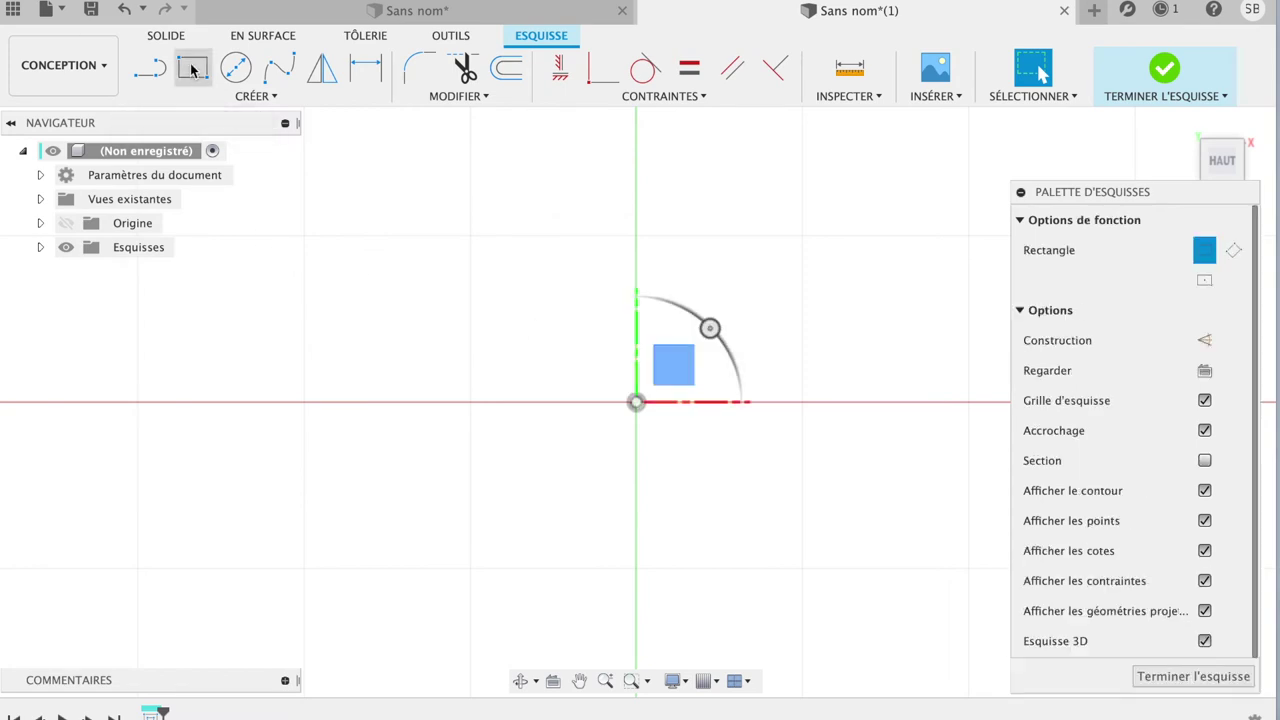
left_click(636, 237)
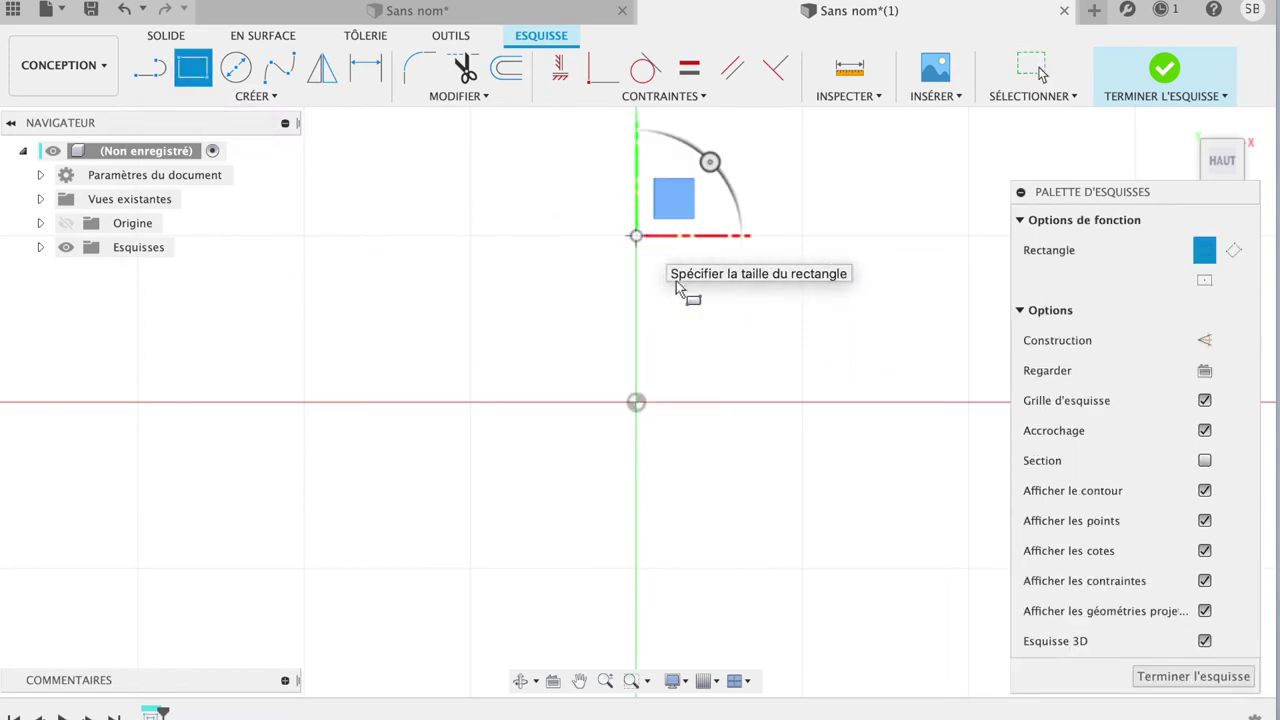
left_click(804, 332)
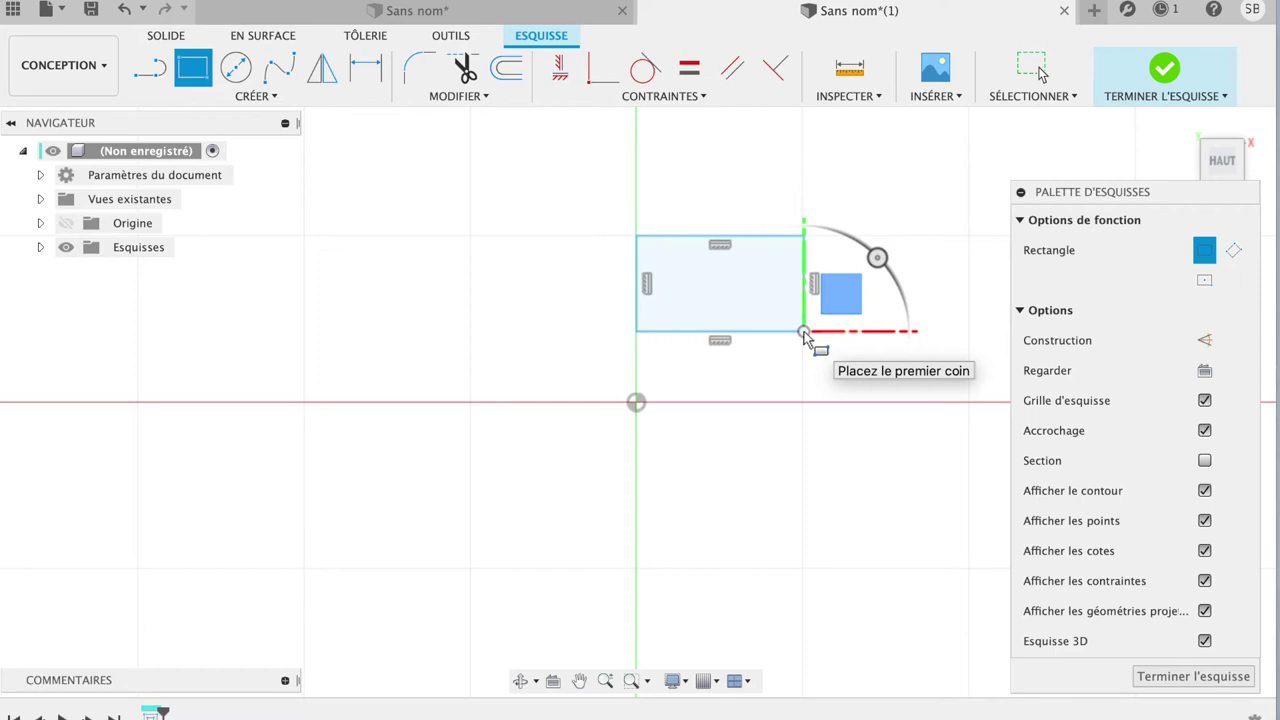
left_click(150, 60)
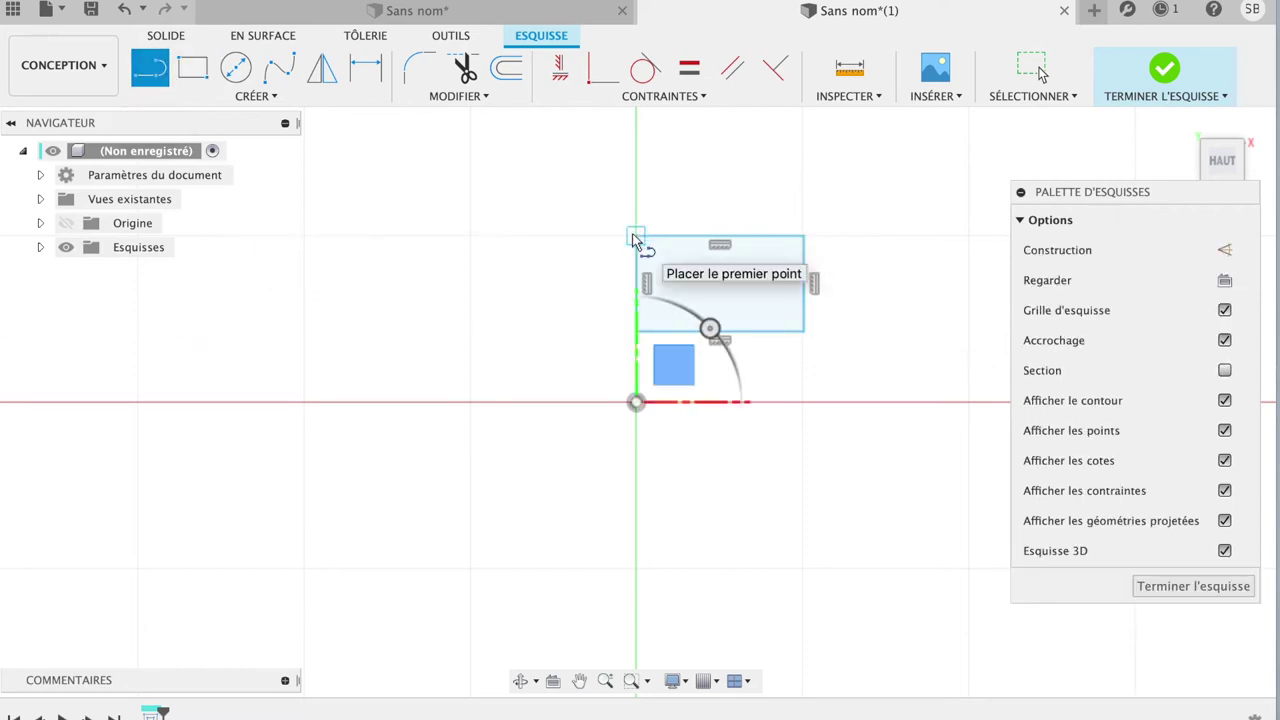
mouse_move(636, 237)
left_mouse_down()
mouse_move(472, 278)
mouse_move(472, 313)
mouse_move(638, 335)
left_mouse_up()
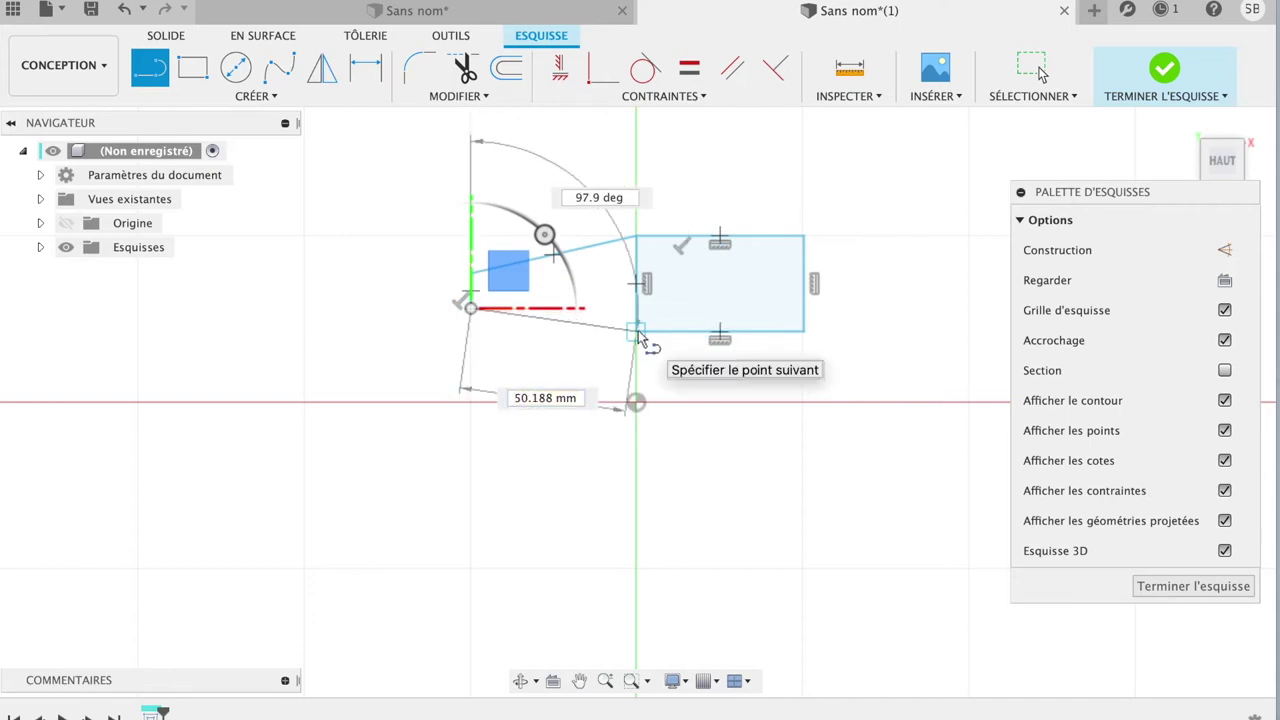
left_click(637, 331)
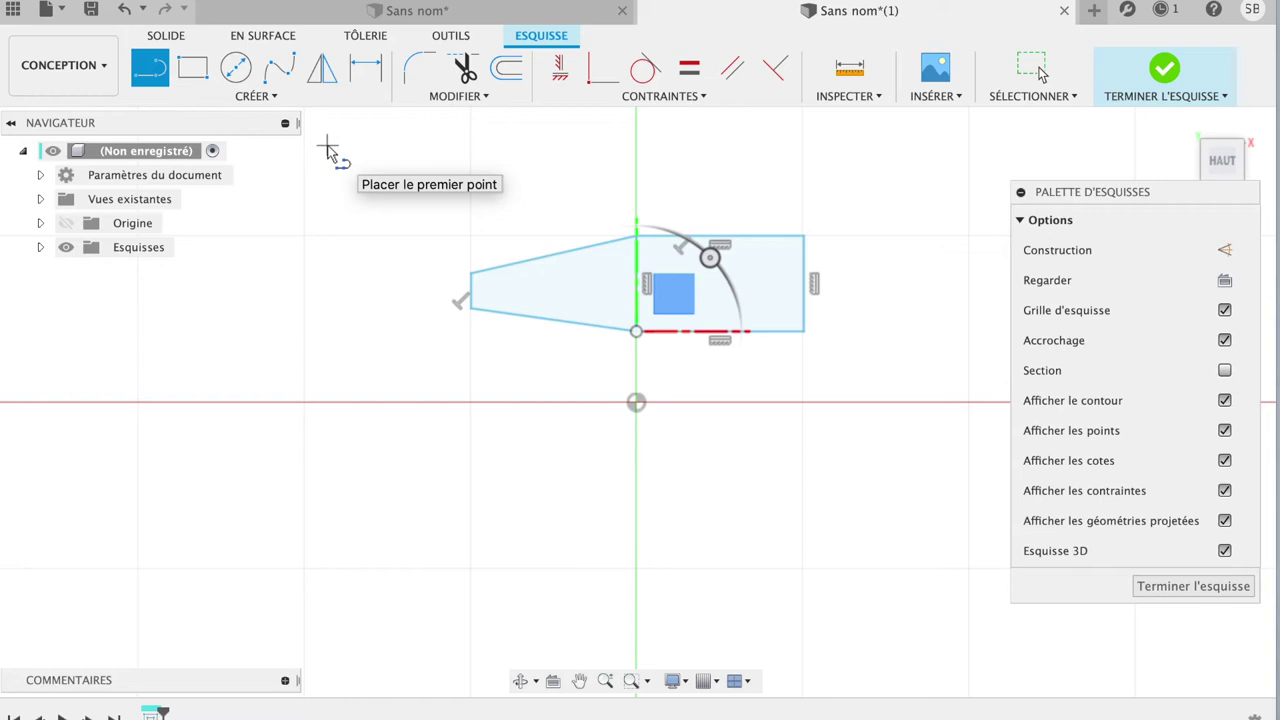
- Add a long handle rectangle below the head and finish the sketch
left_click(193, 67)
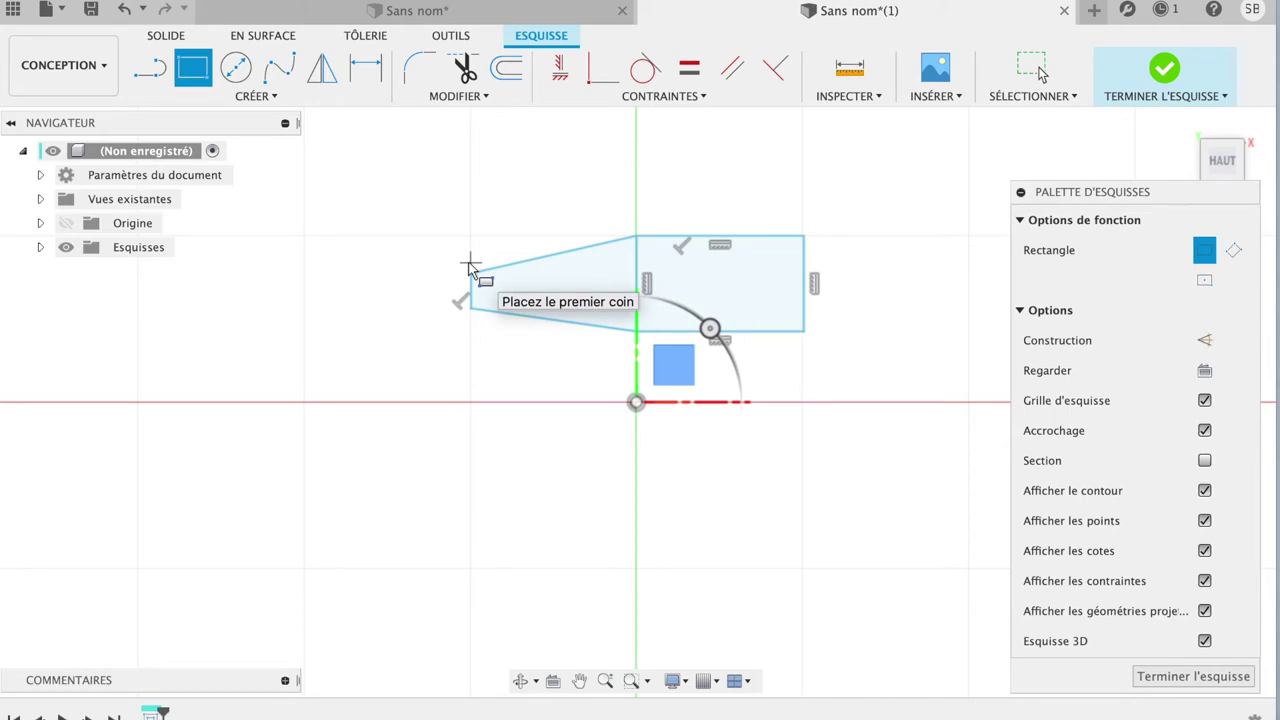
left_click(670, 331)
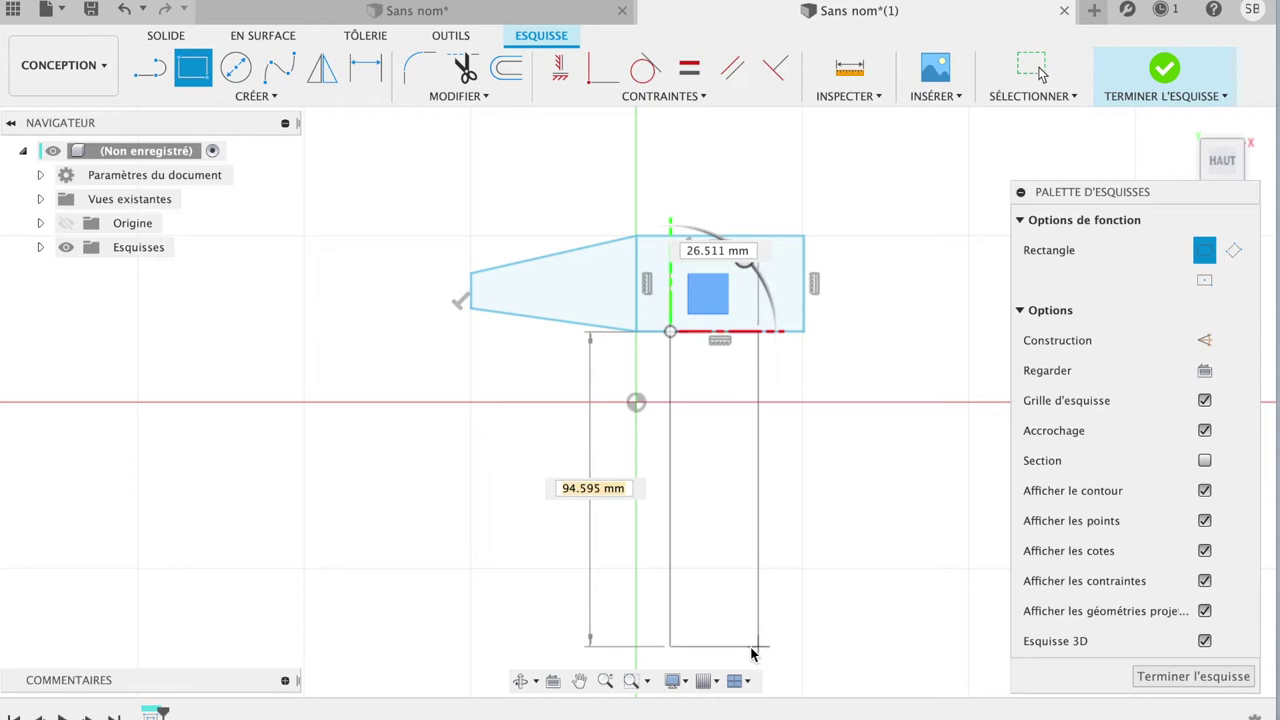
left_click(735, 646)
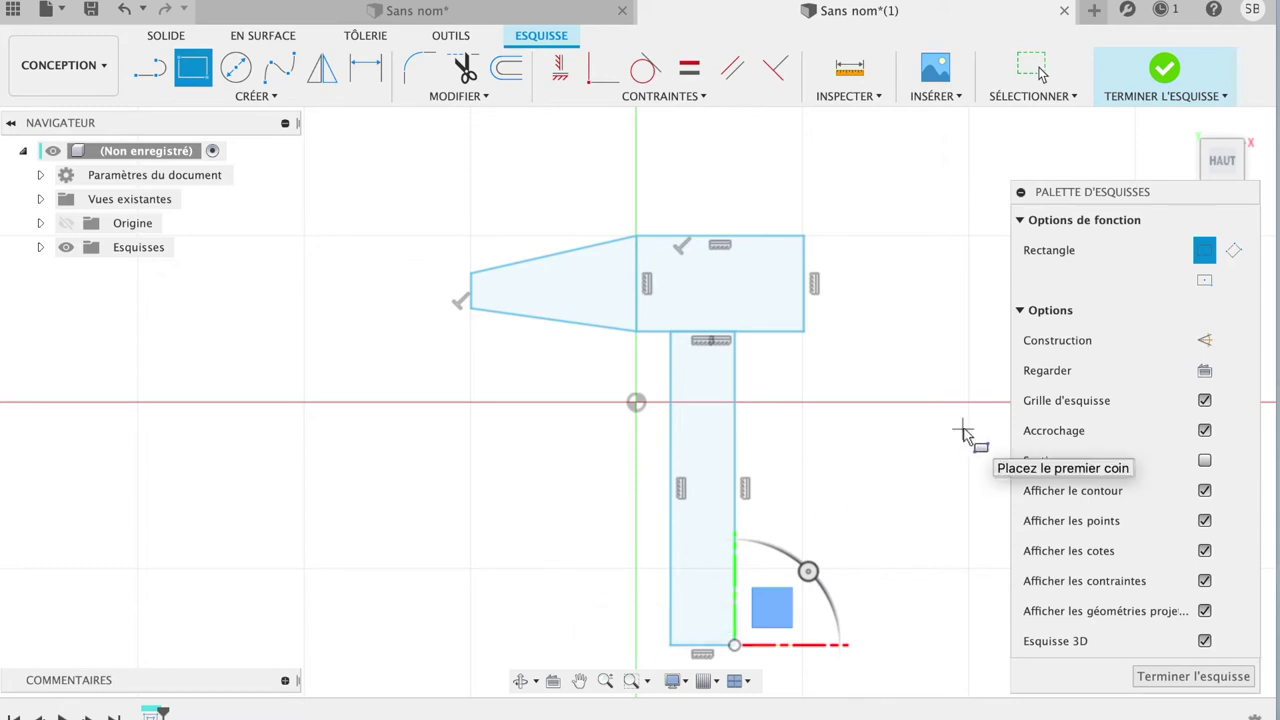
left_click(1169, 680)
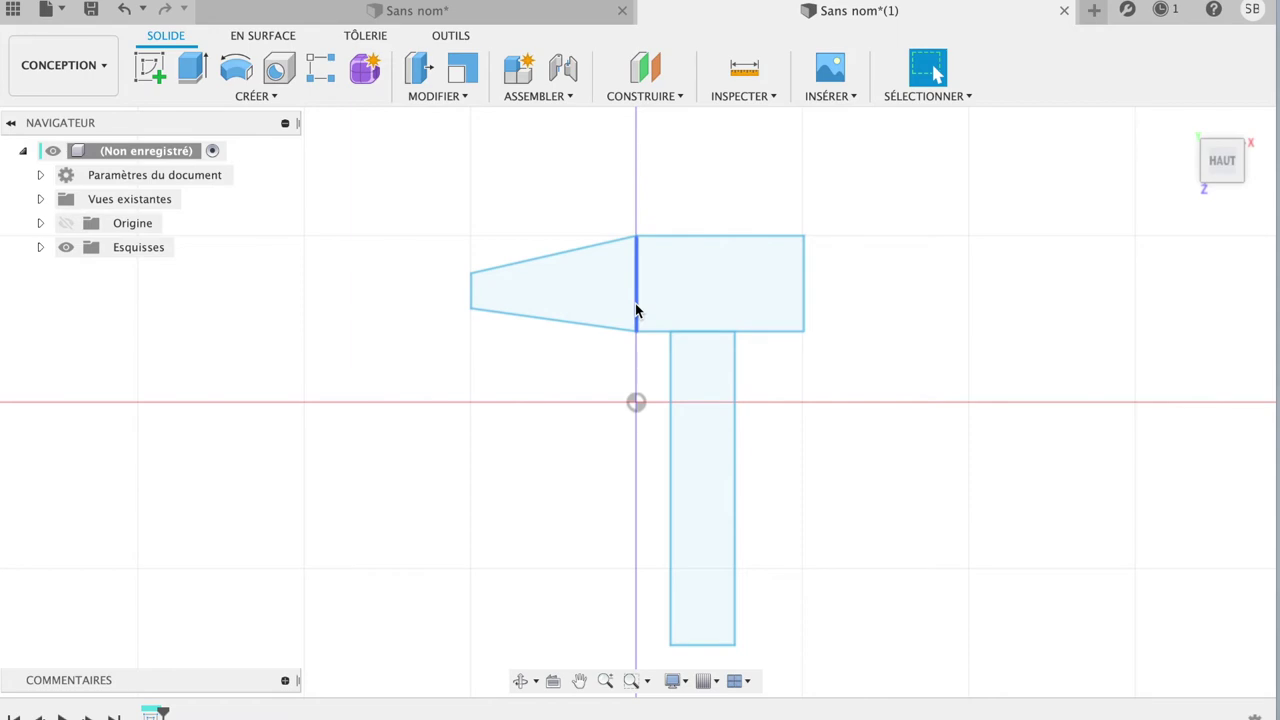
key("e")
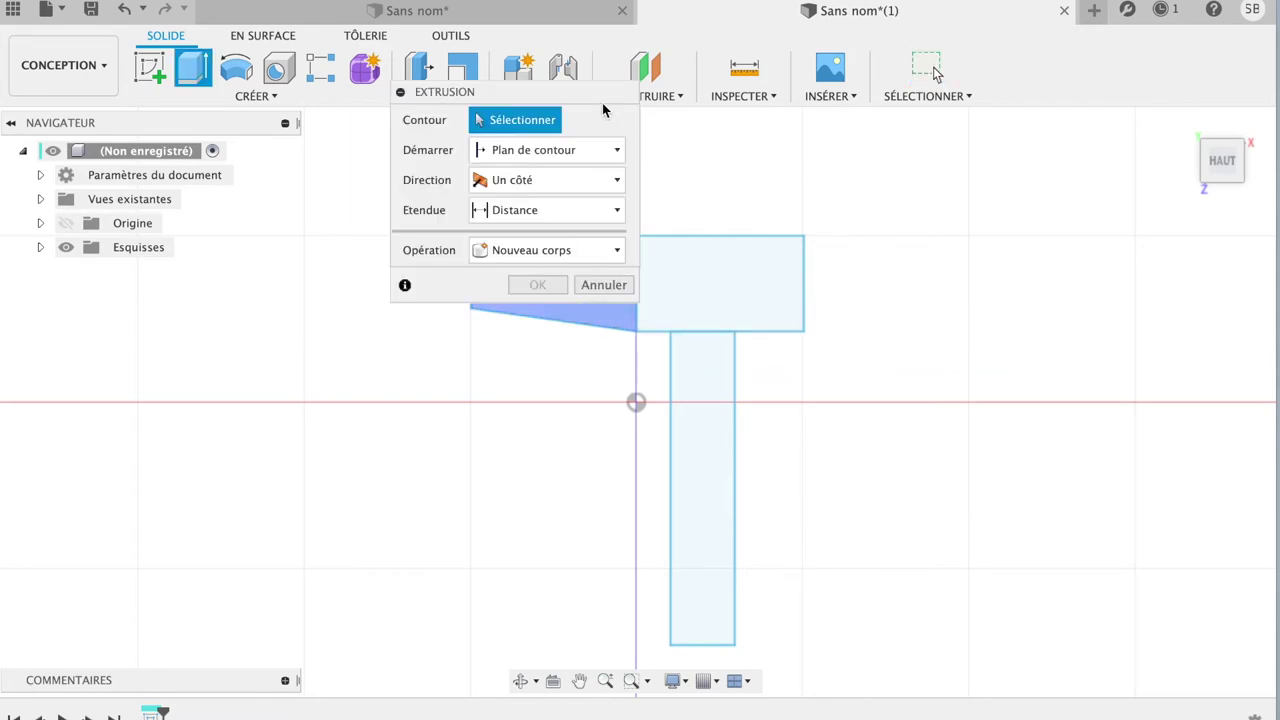
- Select the head, tapered and handle profiles with a trial 10 mm extrusion distance
left_click_drag(594, 94, 1086, 331)
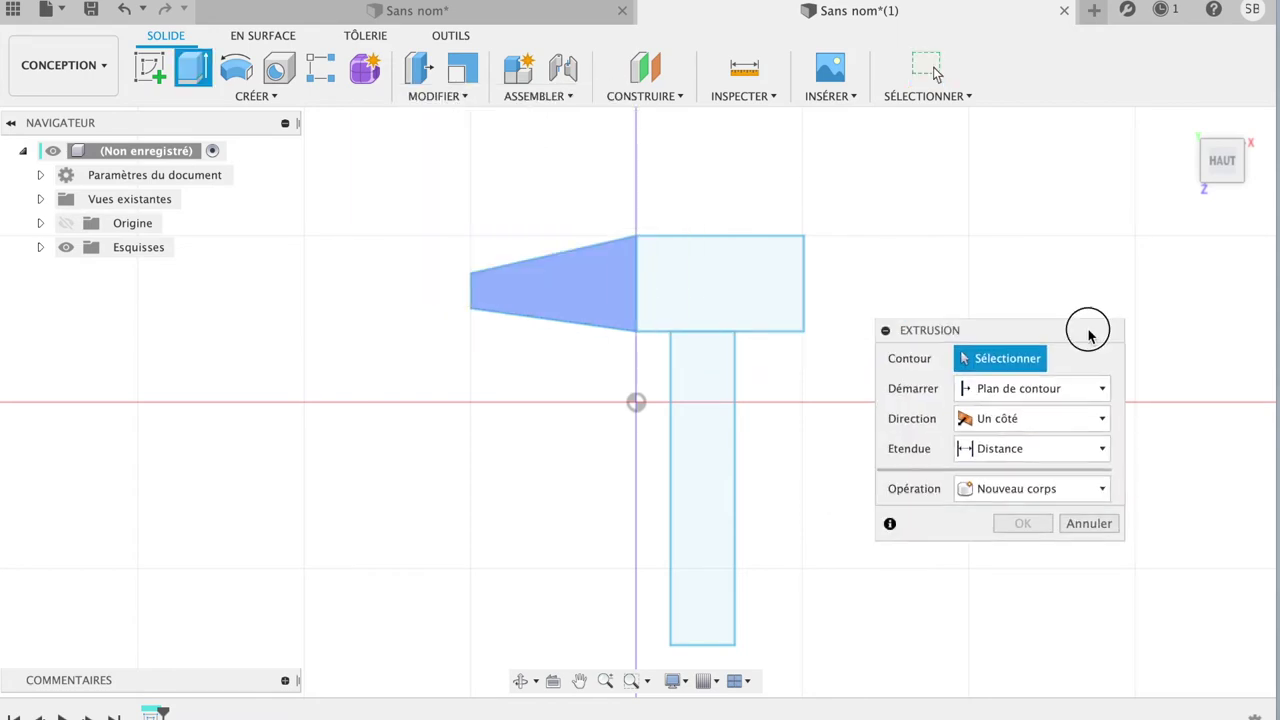
left_click(755, 250)
left_click(583, 245)
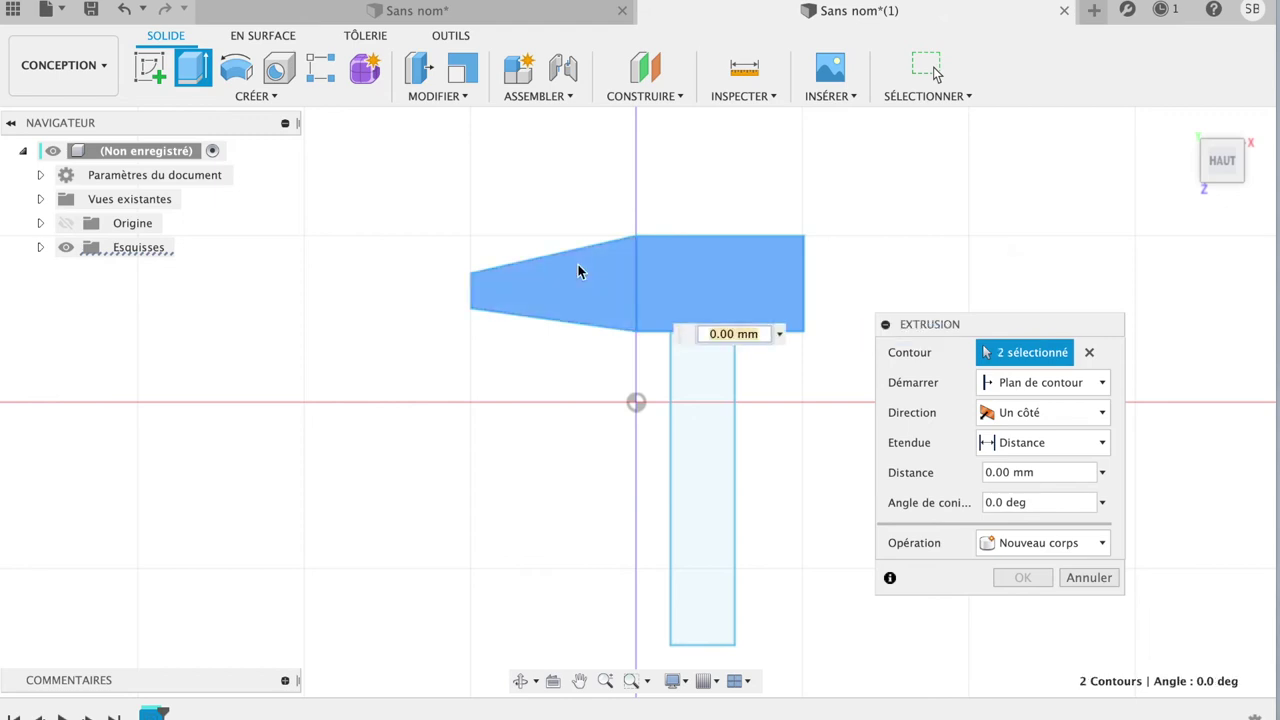
left_click(688, 404)
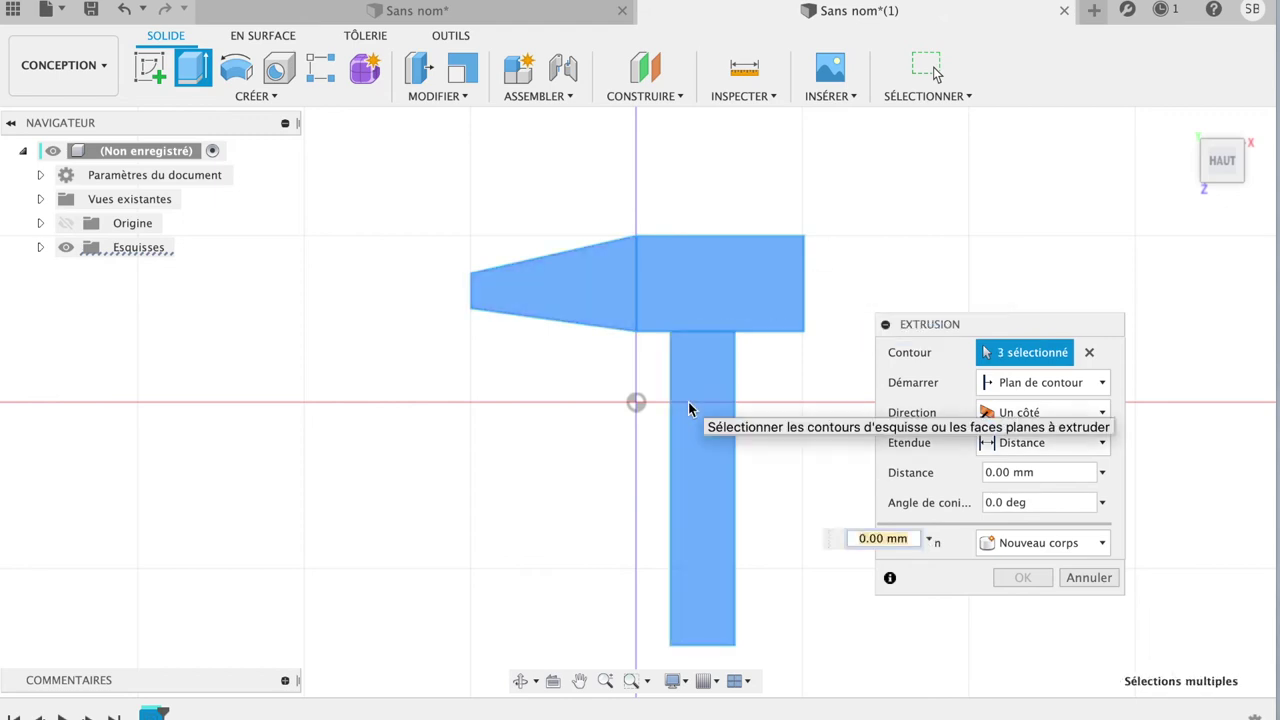
left_click(1103, 472)
left_click(1025, 497)
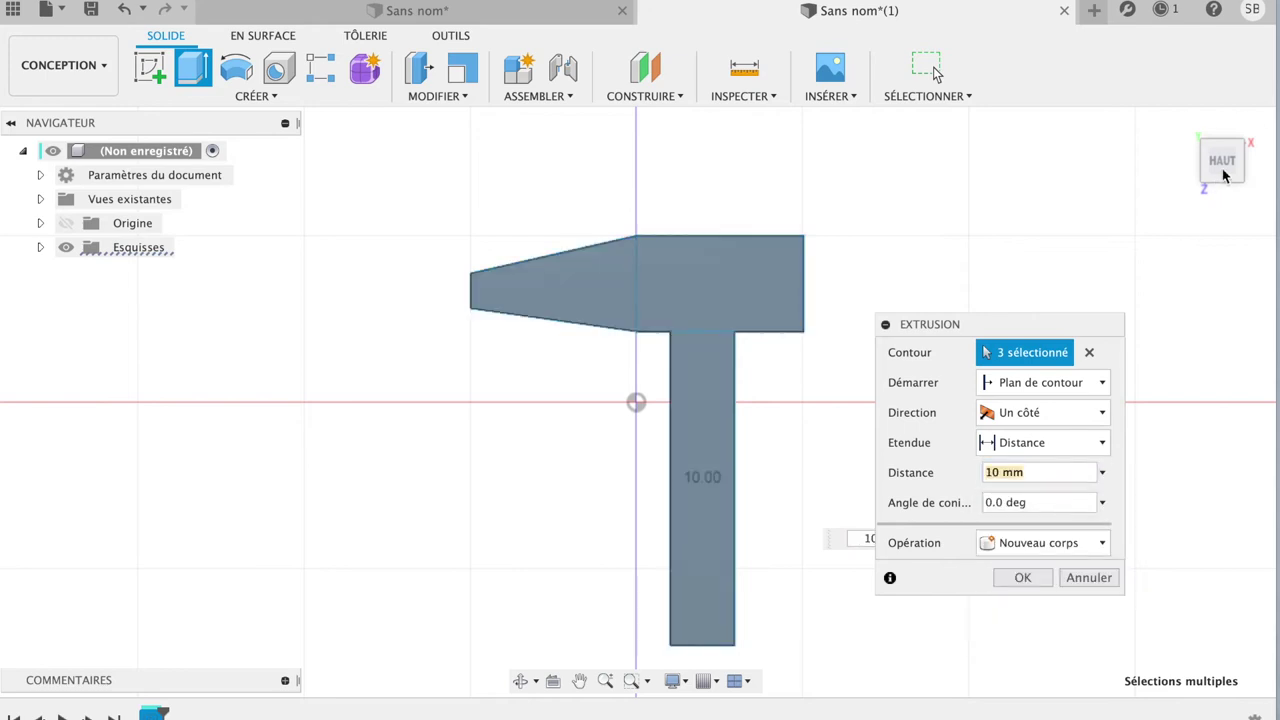
mouse_move(1222, 175)
left_mouse_down()
mouse_move(1122, 108)
mouse_move(1137, 29)
mouse_move(1129, 109)
mouse_move(1203, 103)
mouse_move(1225, 140)
mouse_move(1180, 157)
mouse_move(1217, 163)
left_mouse_up()
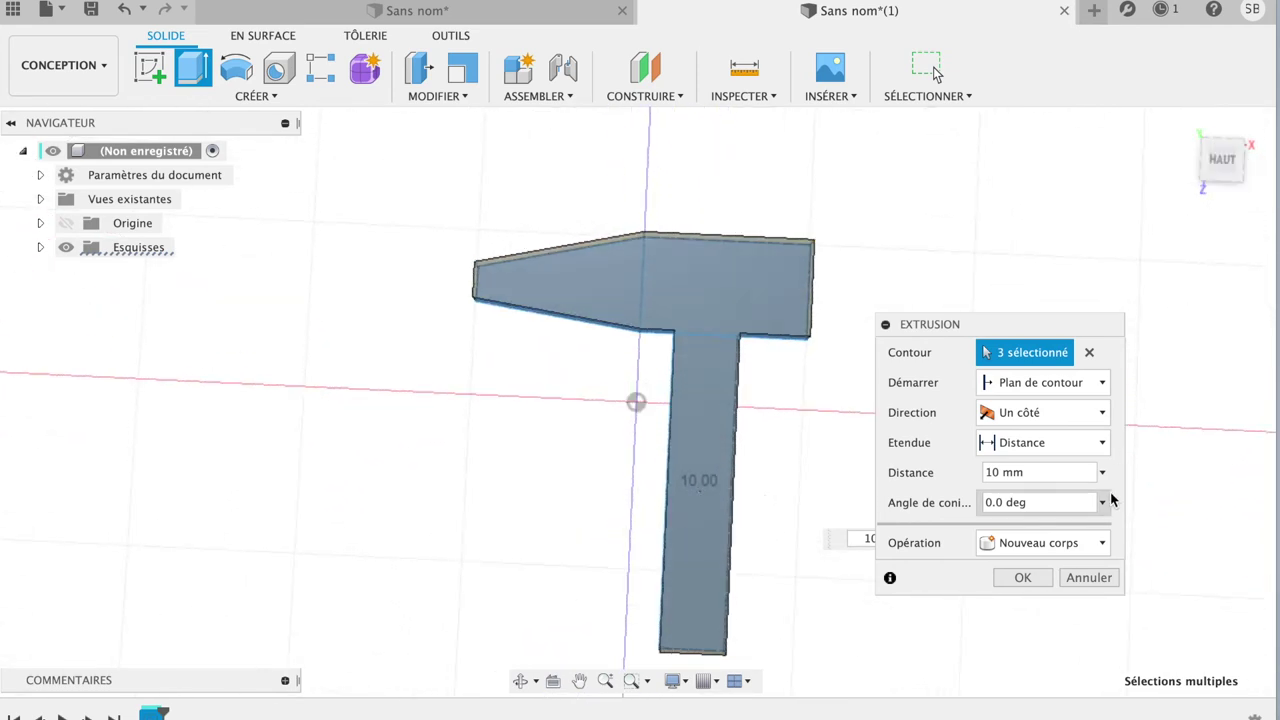
- Reselect the two head profiles at 20 mm, then add the handle back at 10 mm
left_click(1090, 353)
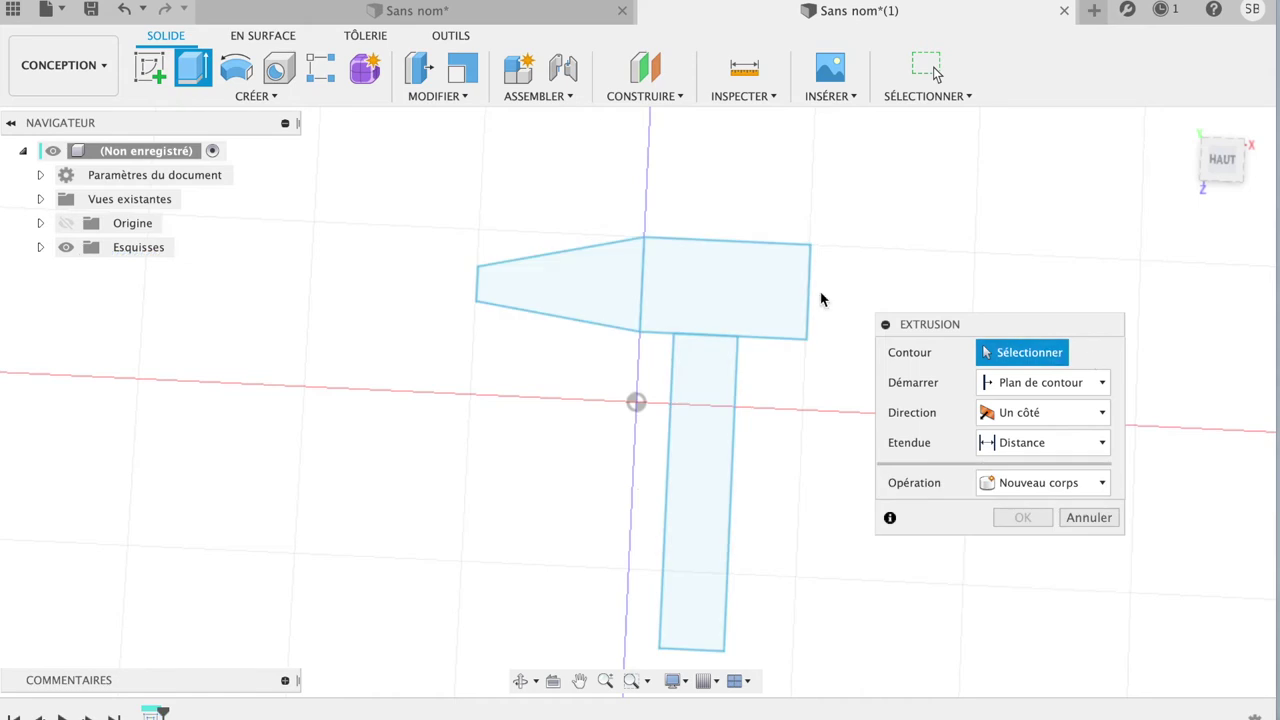
left_click(765, 290)
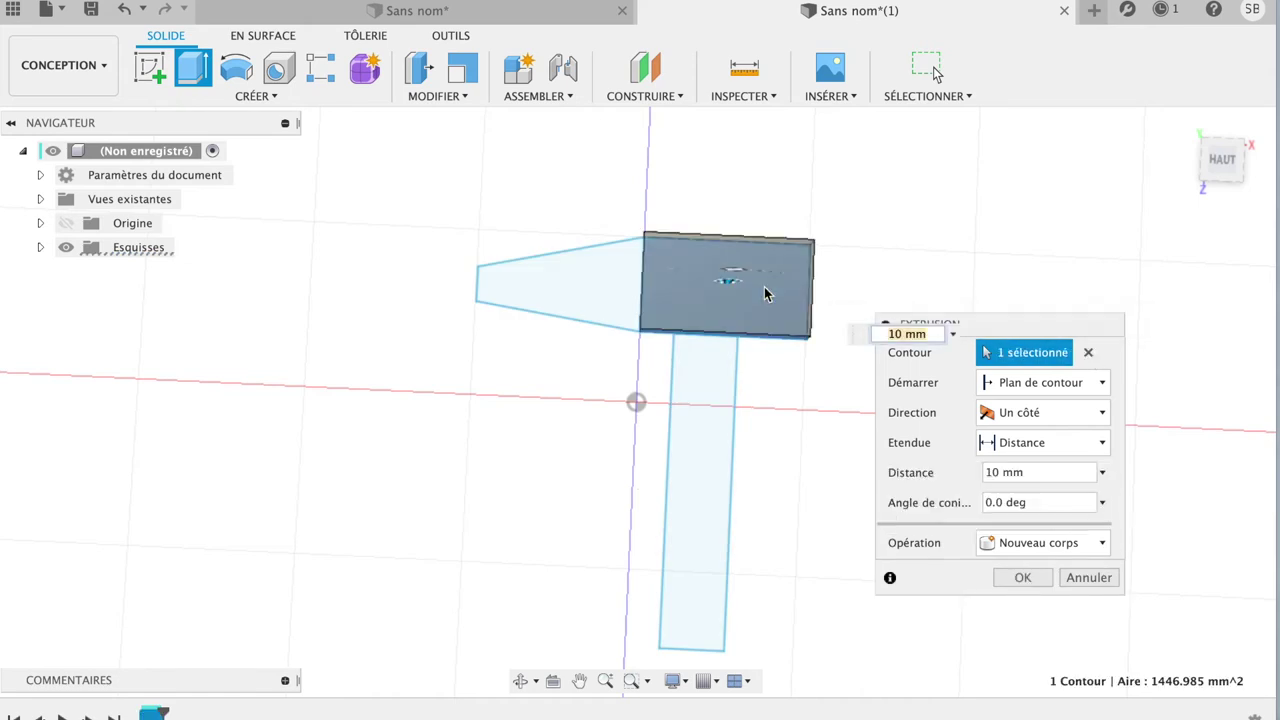
left_click(614, 277)
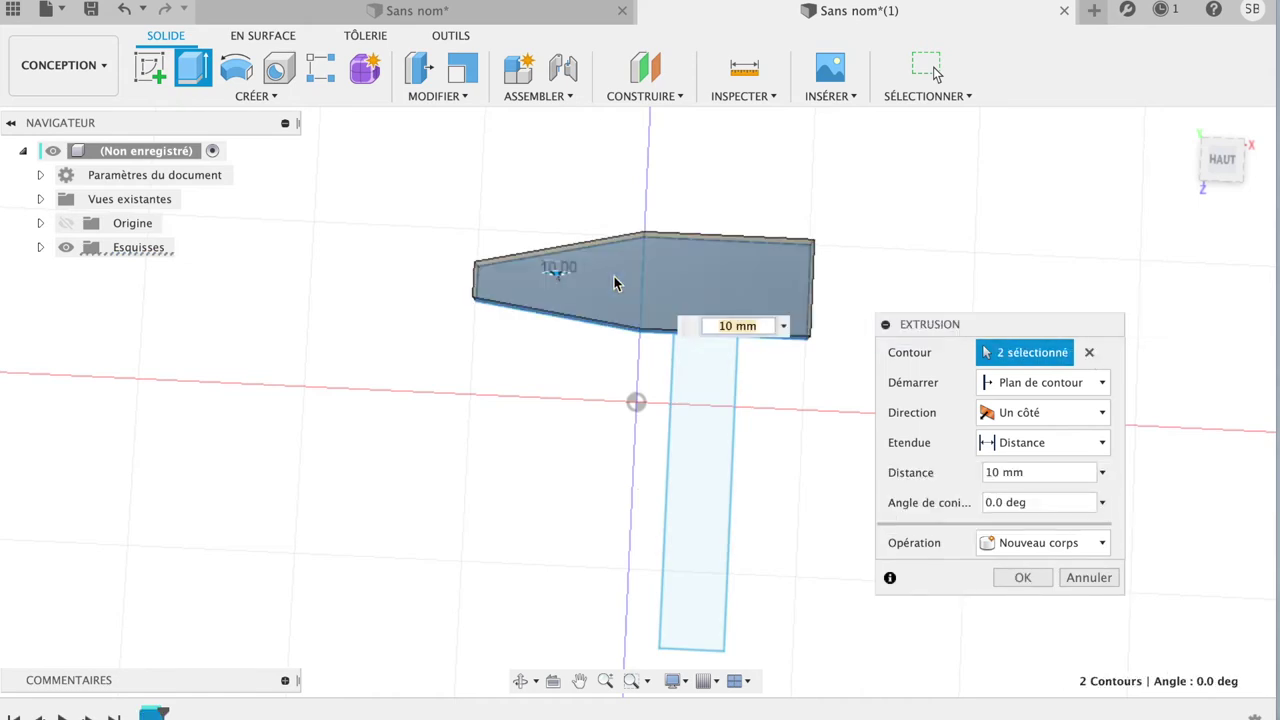
left_click(786, 326)
left_click(762, 326)
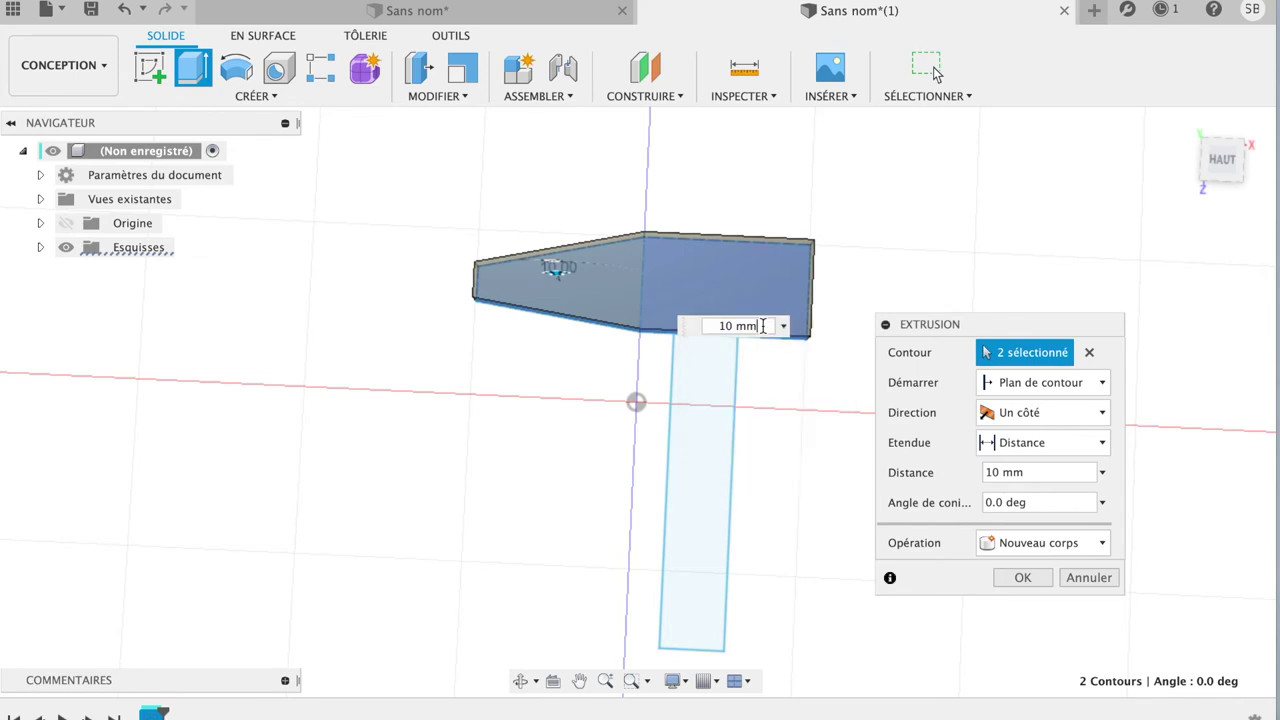
left_click_drag(762, 326, 622, 318)
type("20")
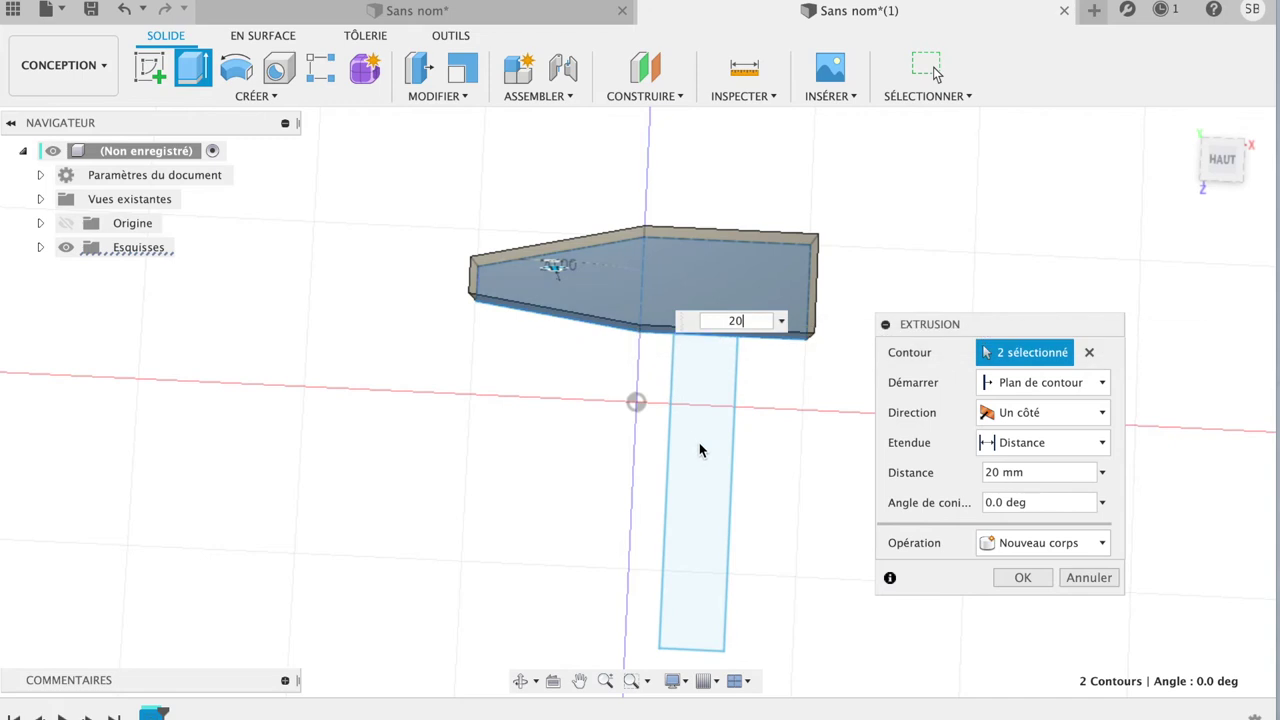
left_click(699, 449)
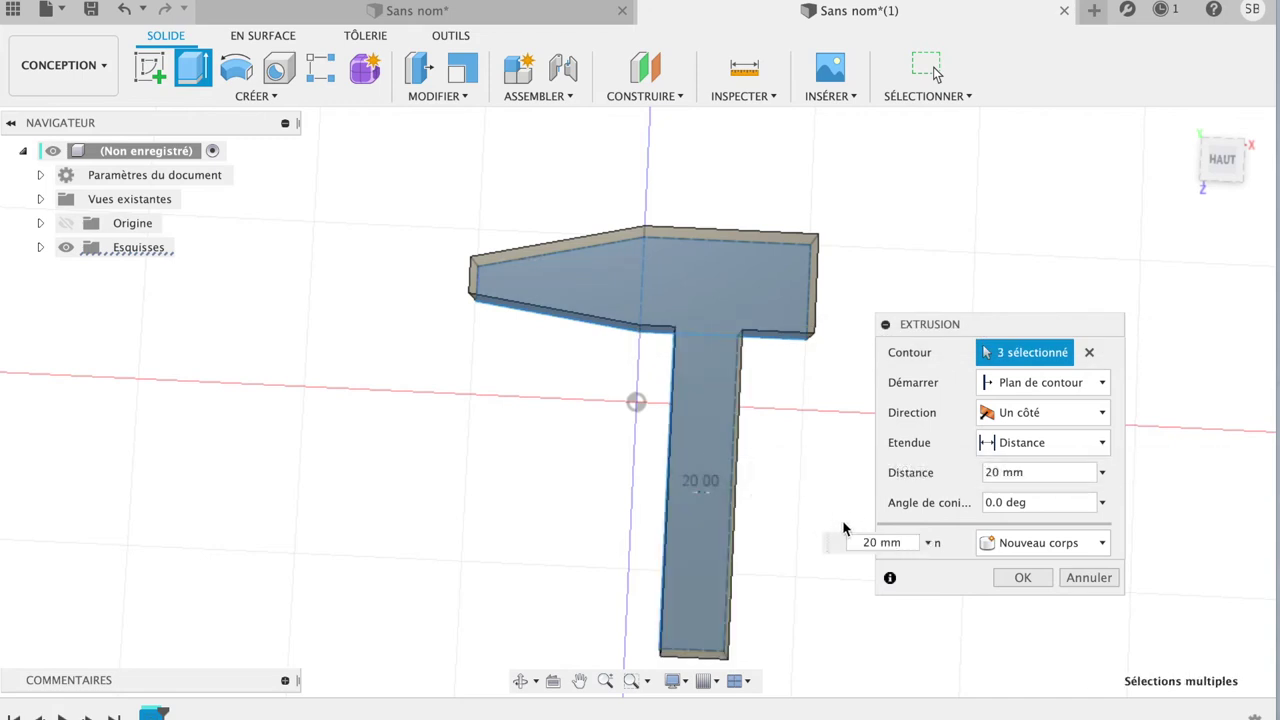
left_click(927, 543)
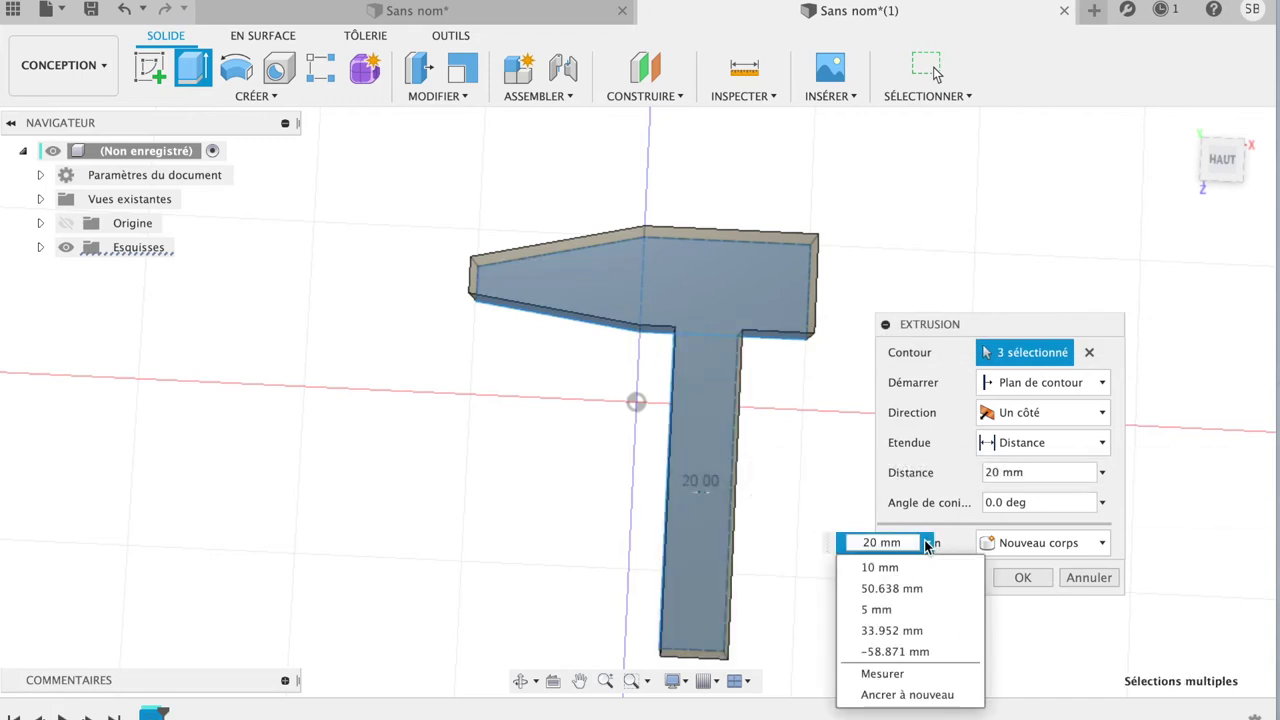
left_click(901, 567)
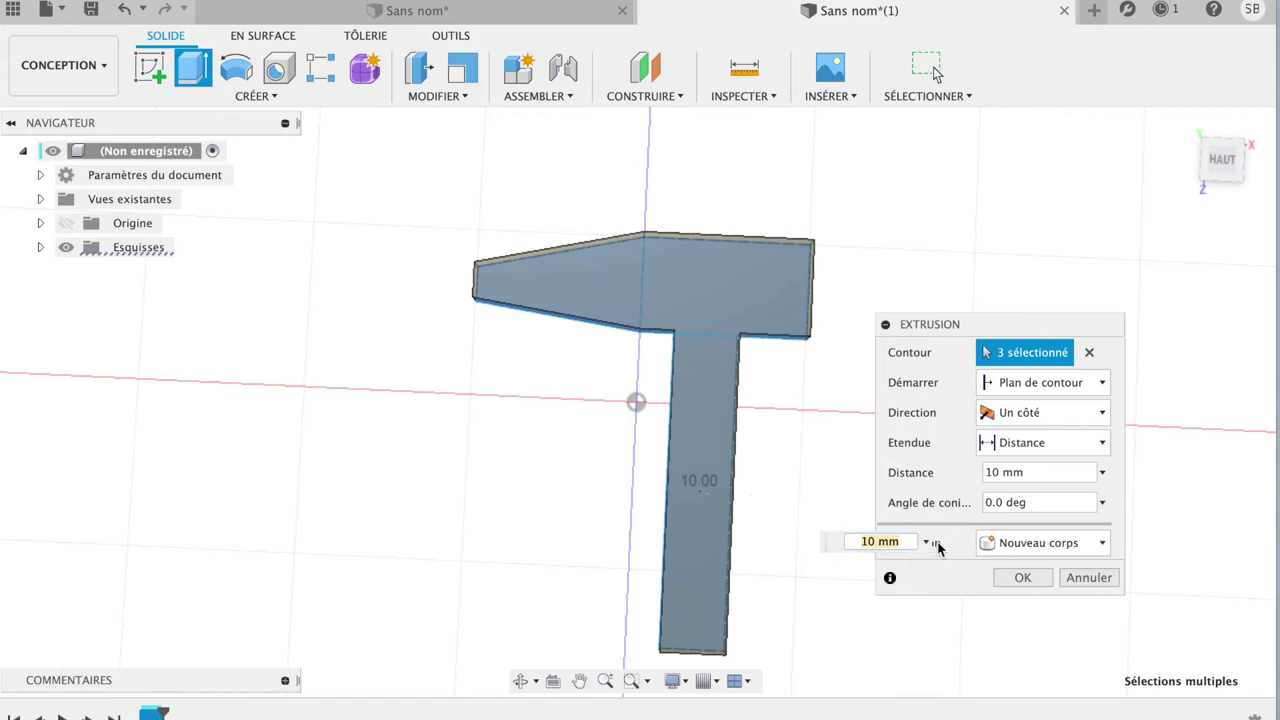
- Extrude only the two head profiles 20 mm as a new body
left_click(1089, 353)
left_click(764, 295)
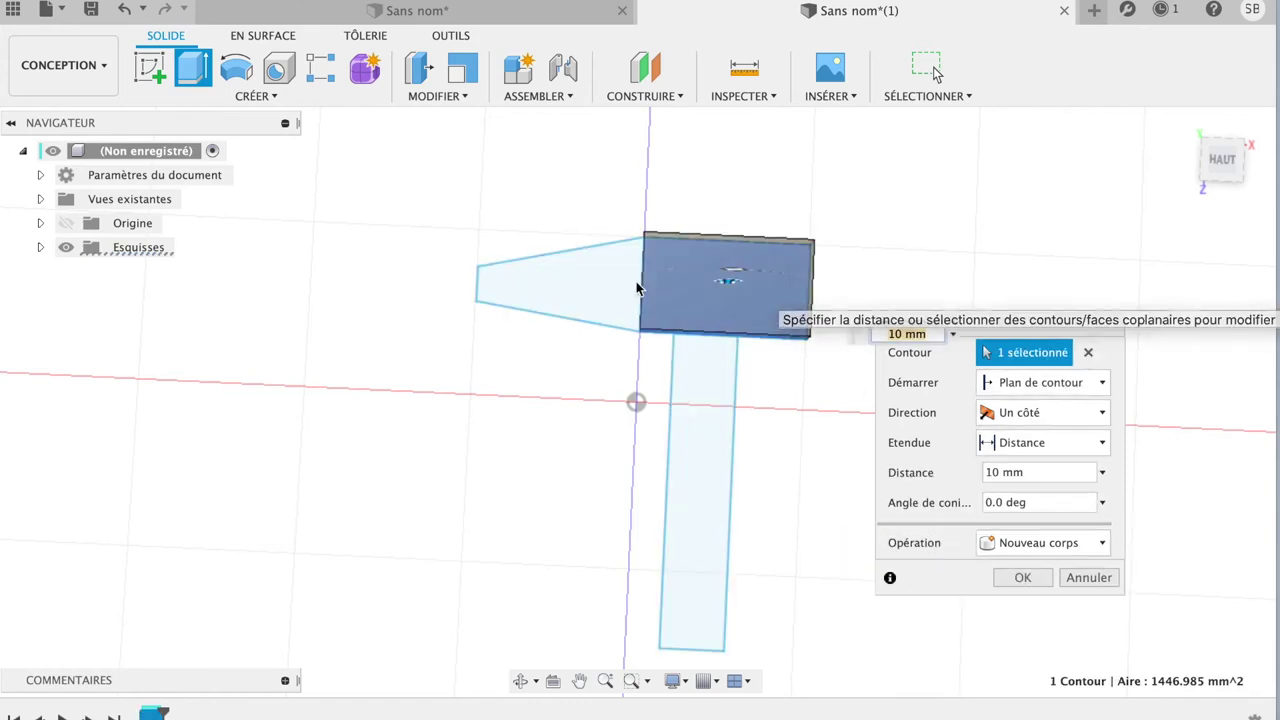
left_click(612, 285)
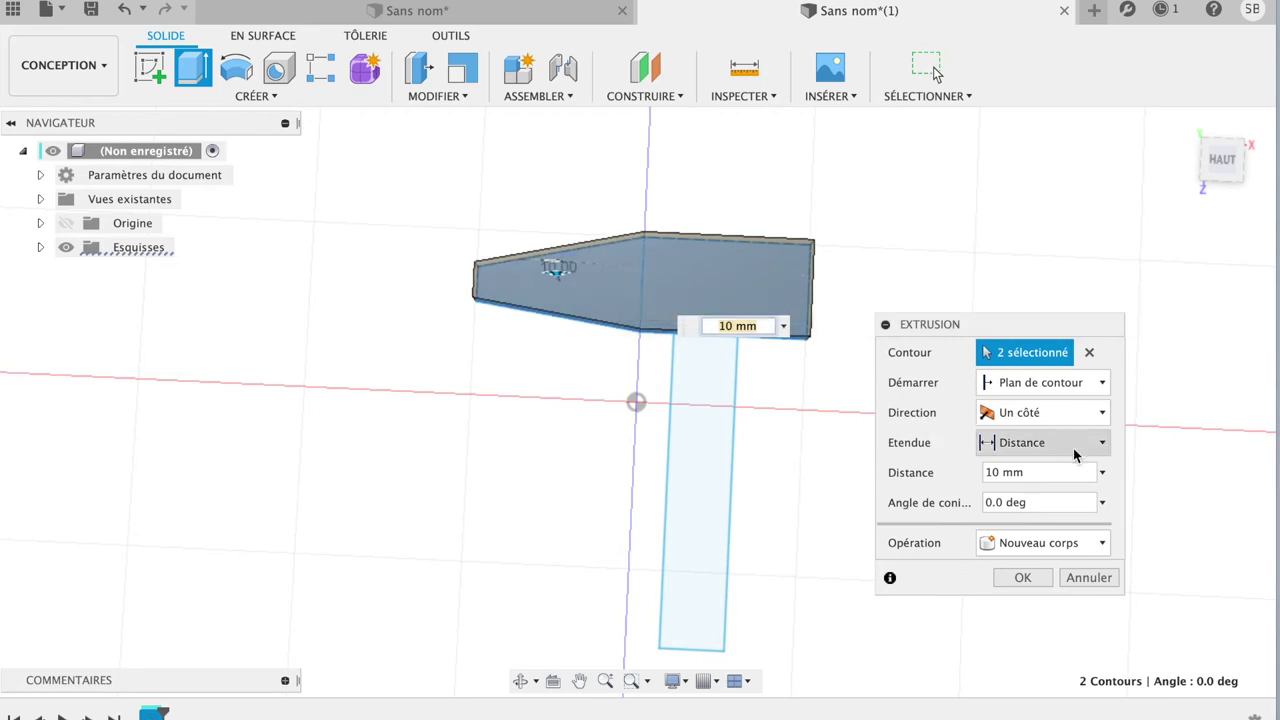
left_click(1102, 473)
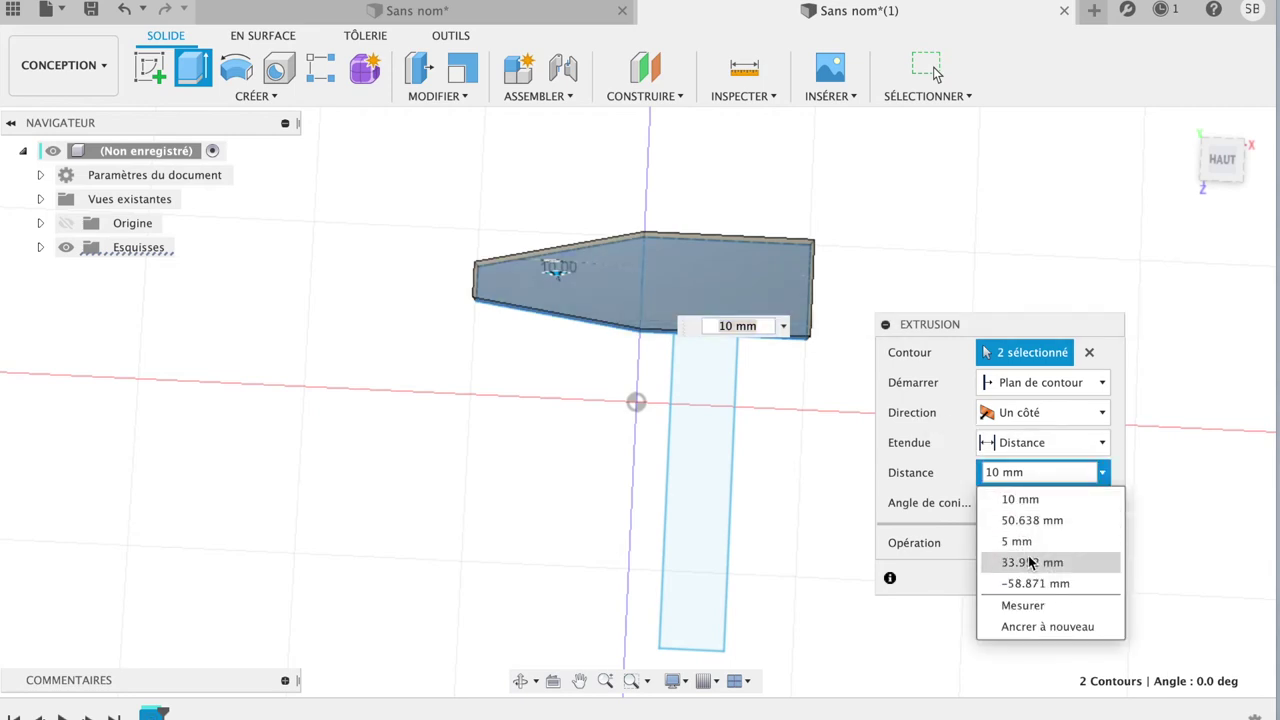
left_click(1062, 473)
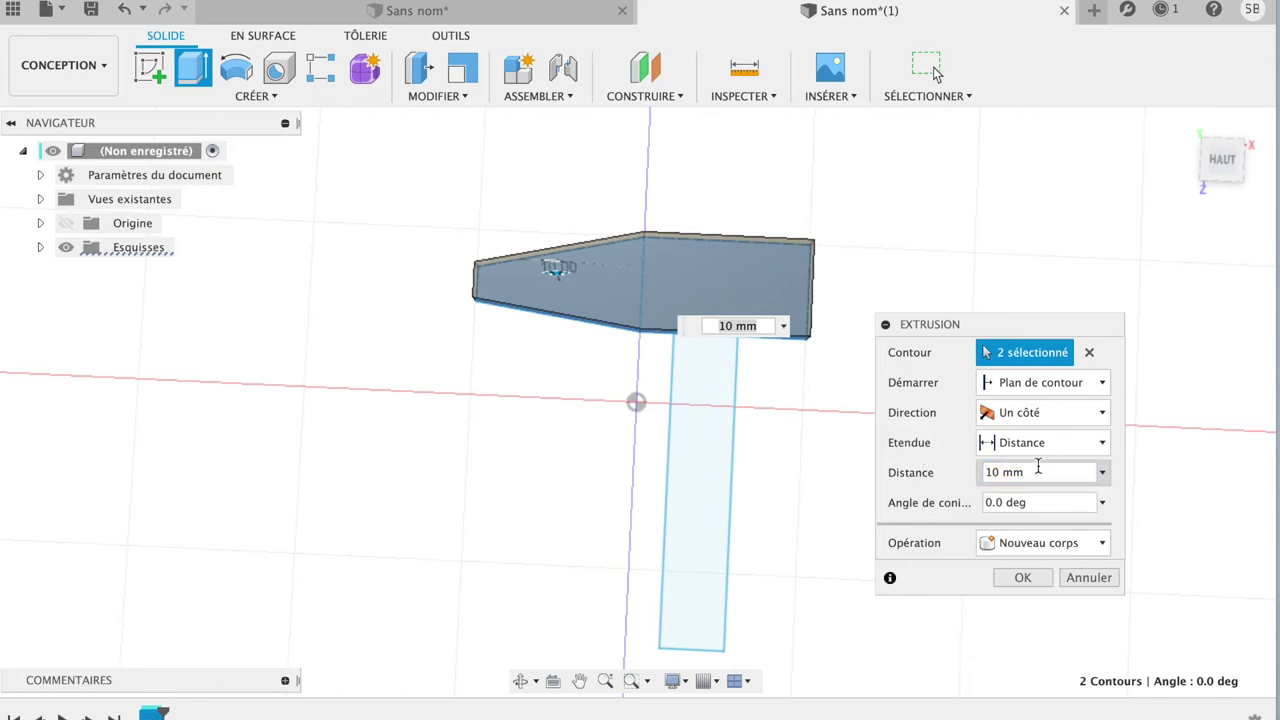
double_click(1059, 466)
type("80")
key("BackSpace")
key("BackSpace")
type("20")
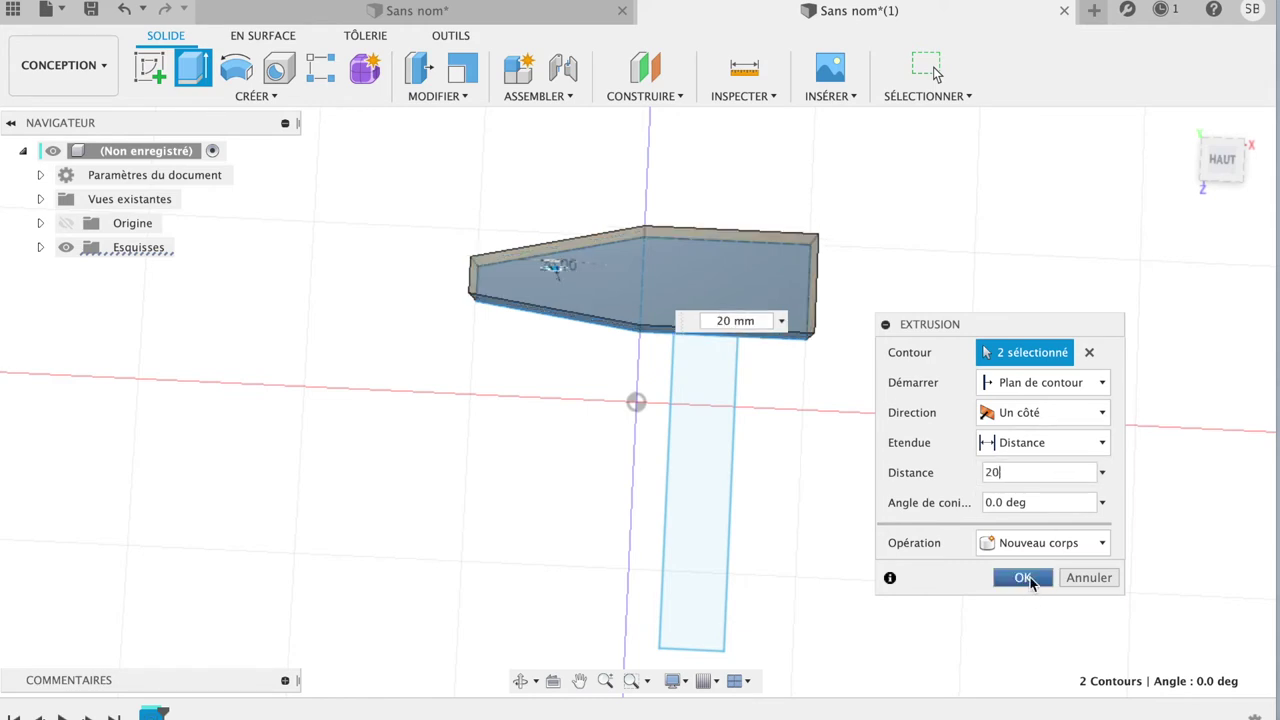
left_click(1022, 578)
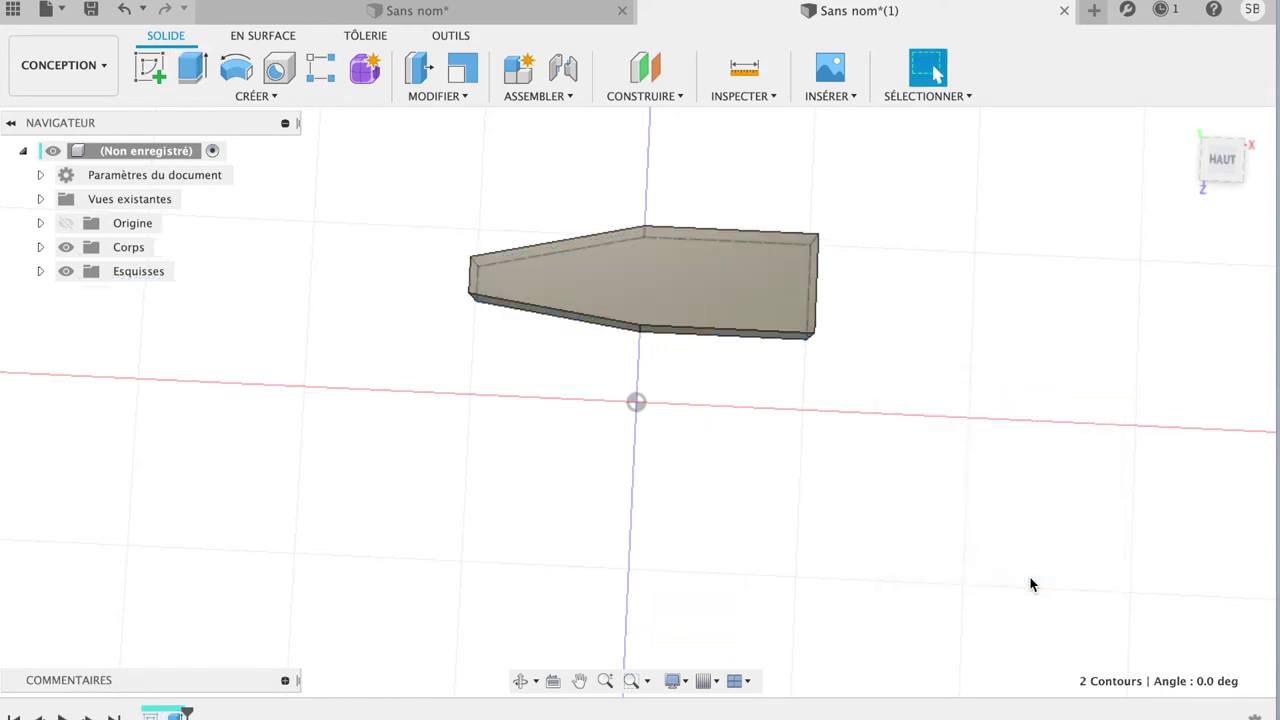
- Extrude the Esquisse1 handle profile 10 mm with Joindre, merging it into the head
left_click(40, 271)
left_click(90, 294)
left_click(697, 495)
key("e")
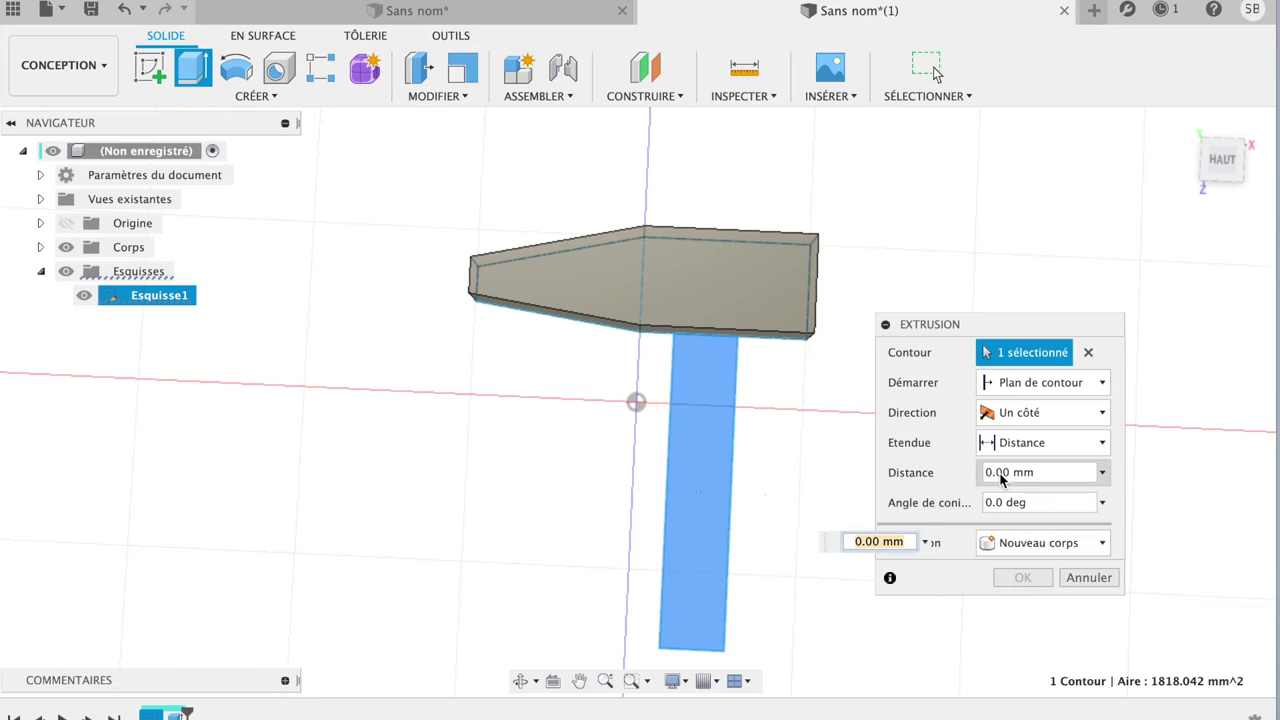
left_click(1103, 474)
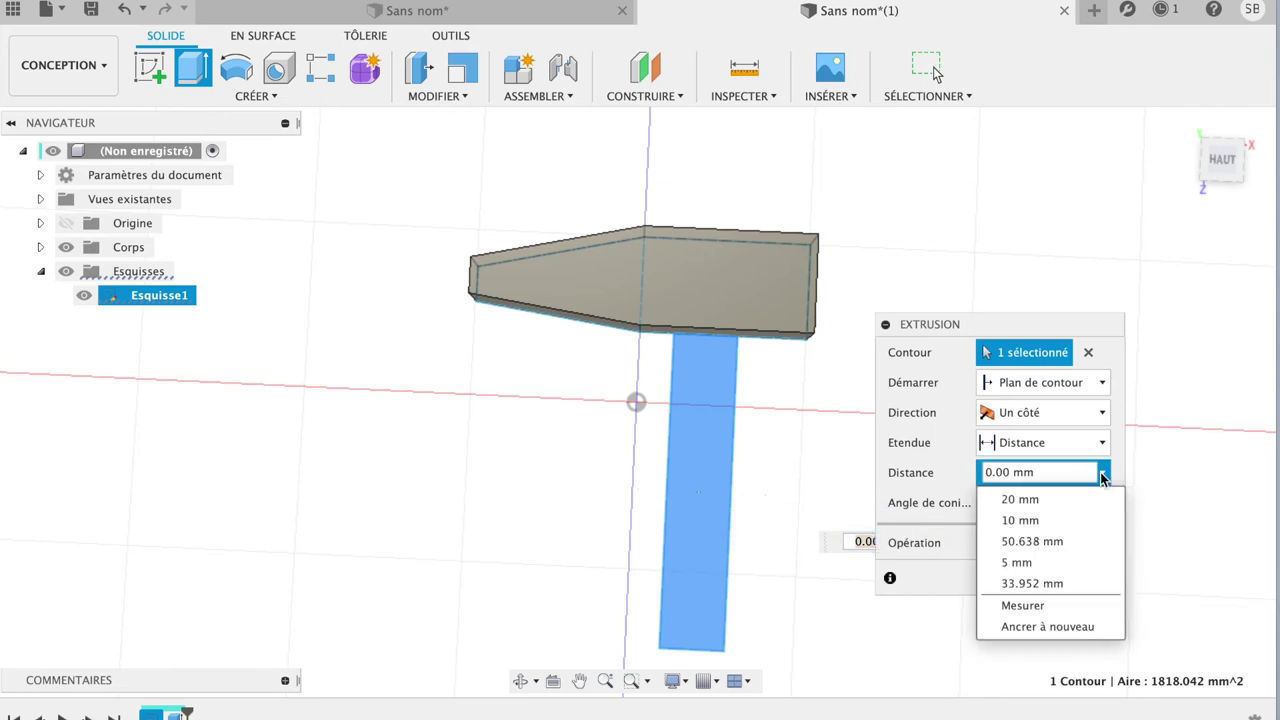
left_click(1048, 522)
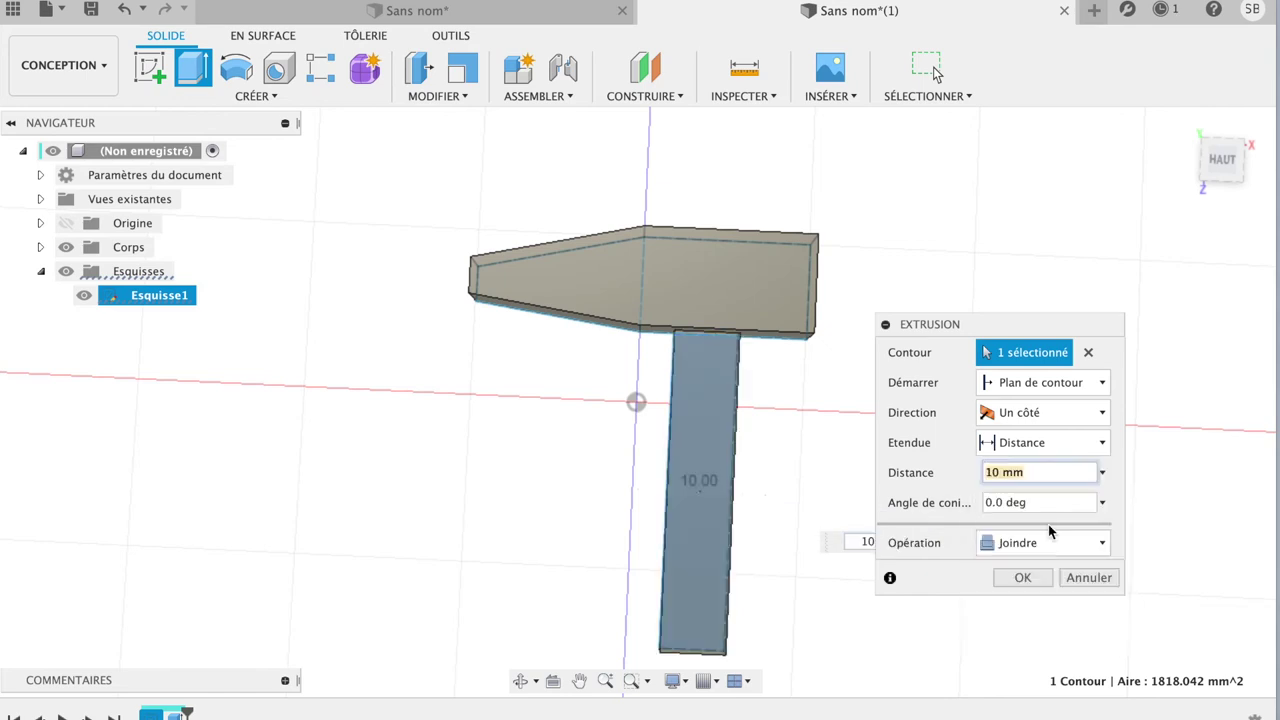
left_click(1030, 580)
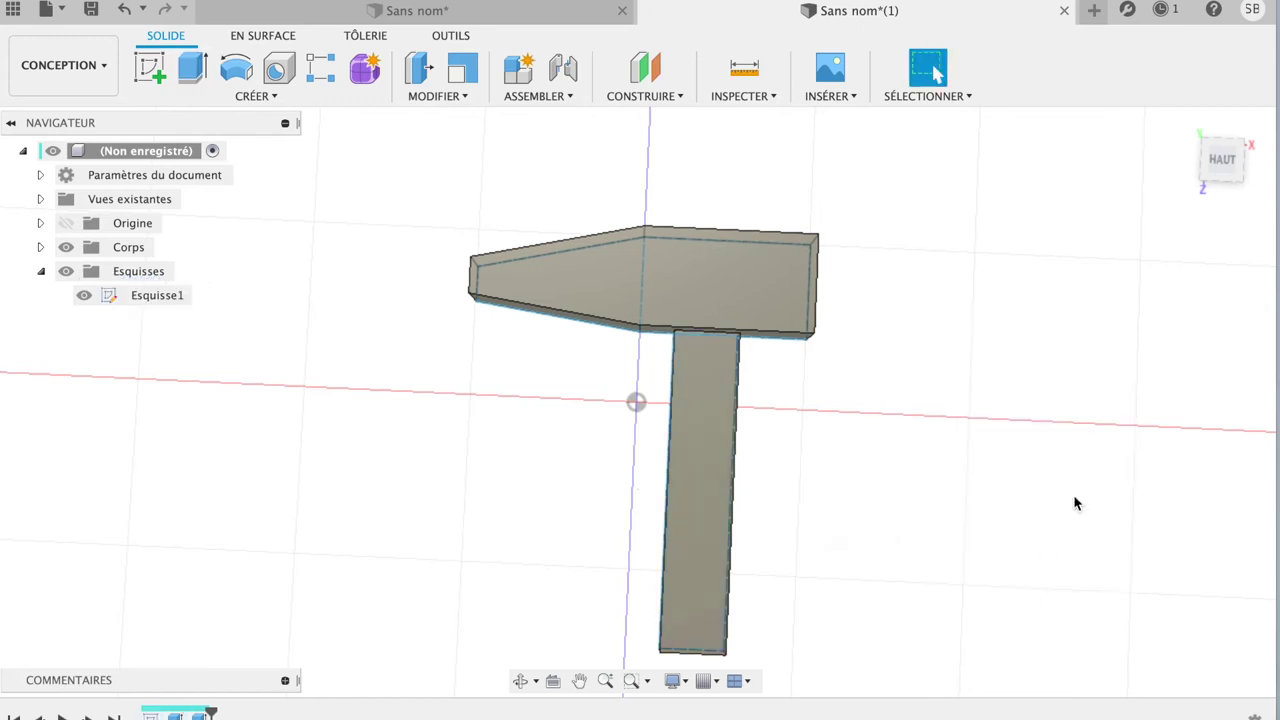
mouse_move(1225, 177)
left_mouse_down()
mouse_move(1176, 200)
mouse_move(1224, 151)
mouse_move(1246, 177)
left_mouse_up()
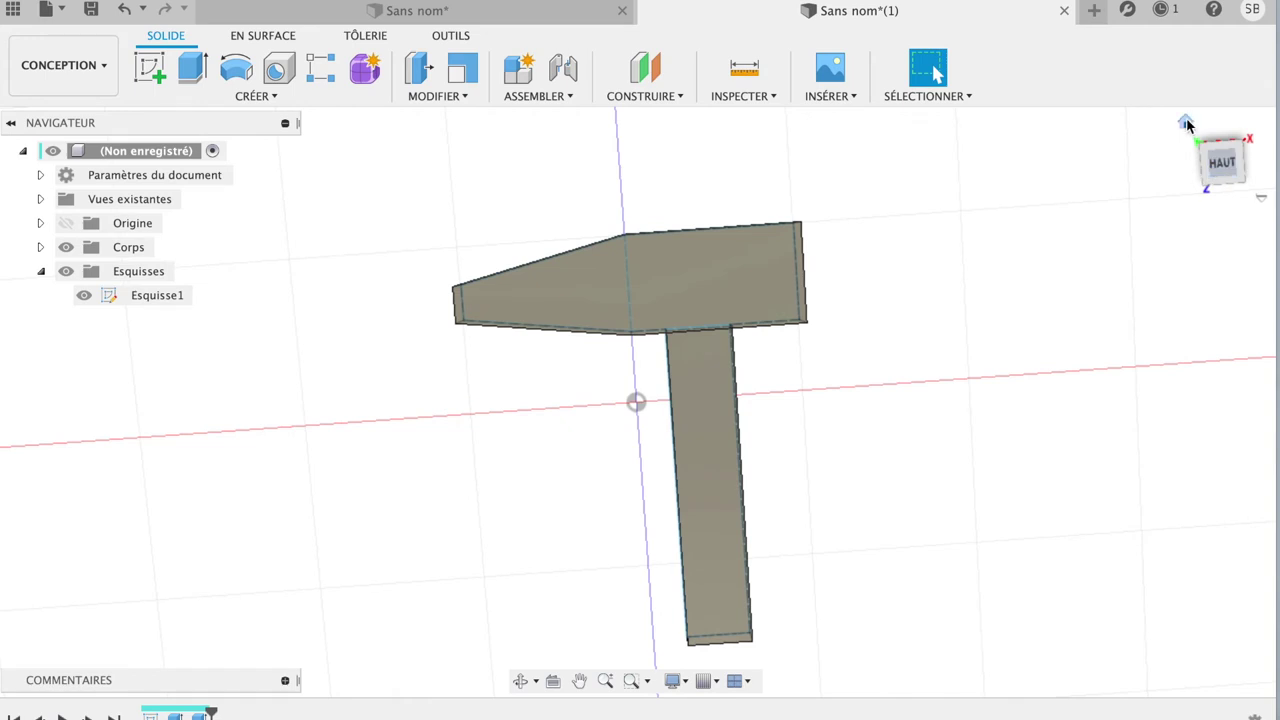
- View the hammer from Home, top and left, then select the handle's long side face for extrusion
left_click(1186, 122)
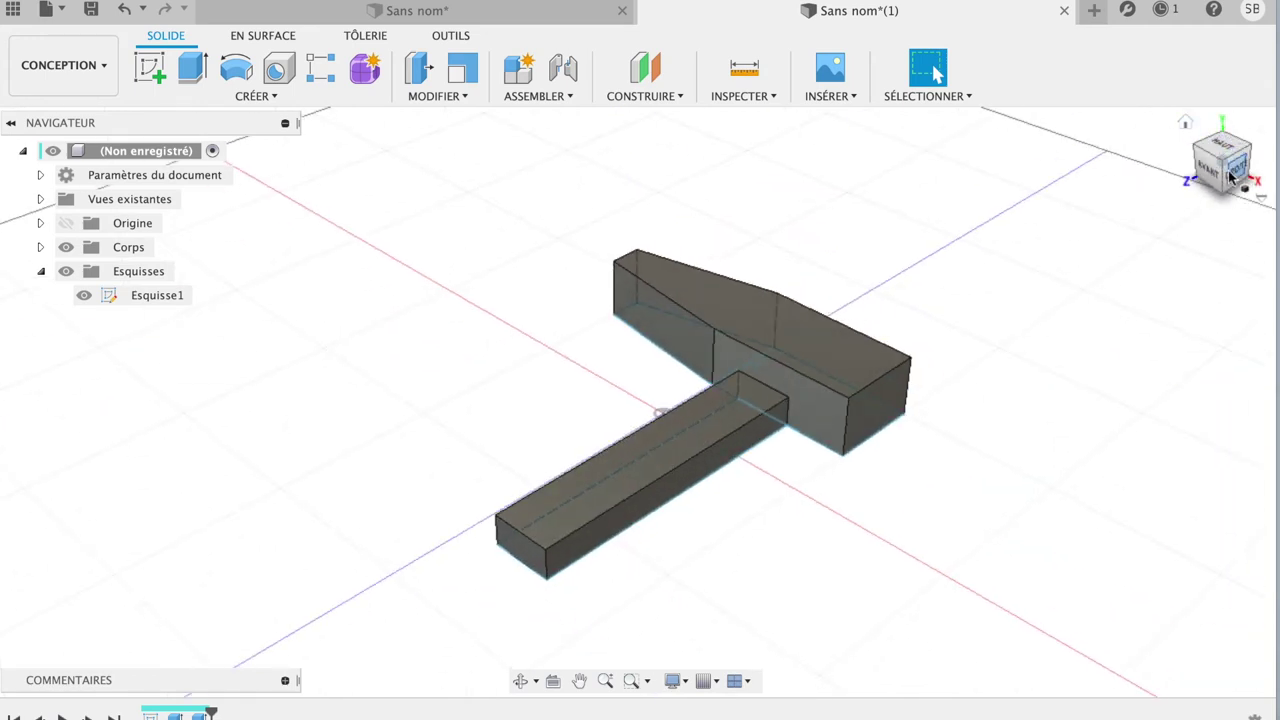
left_click(1220, 148)
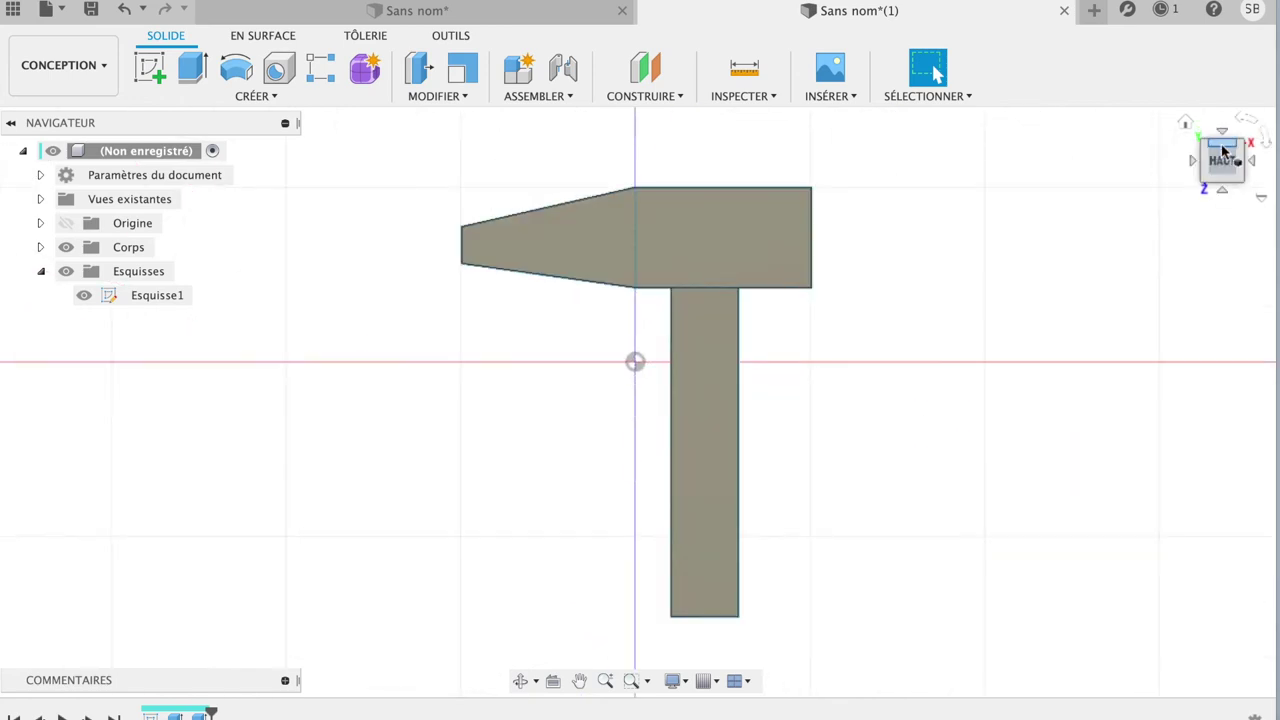
left_click(1192, 160)
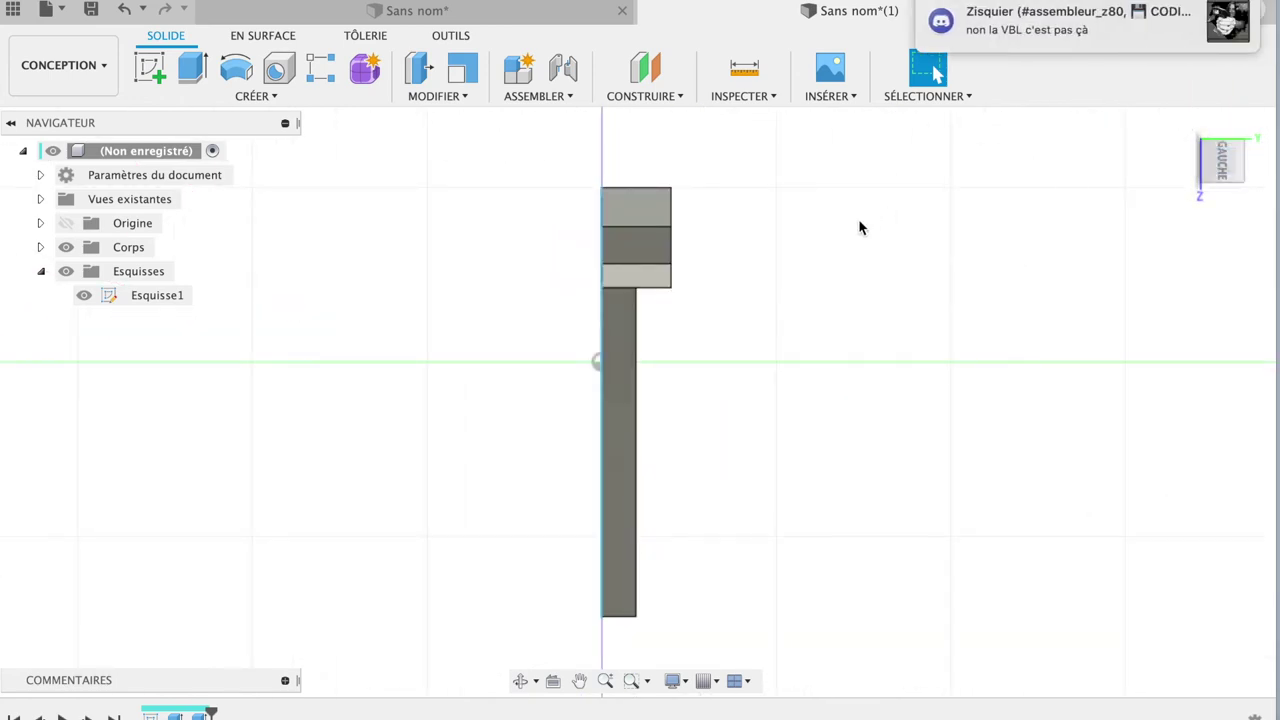
left_click(620, 357)
key("e")
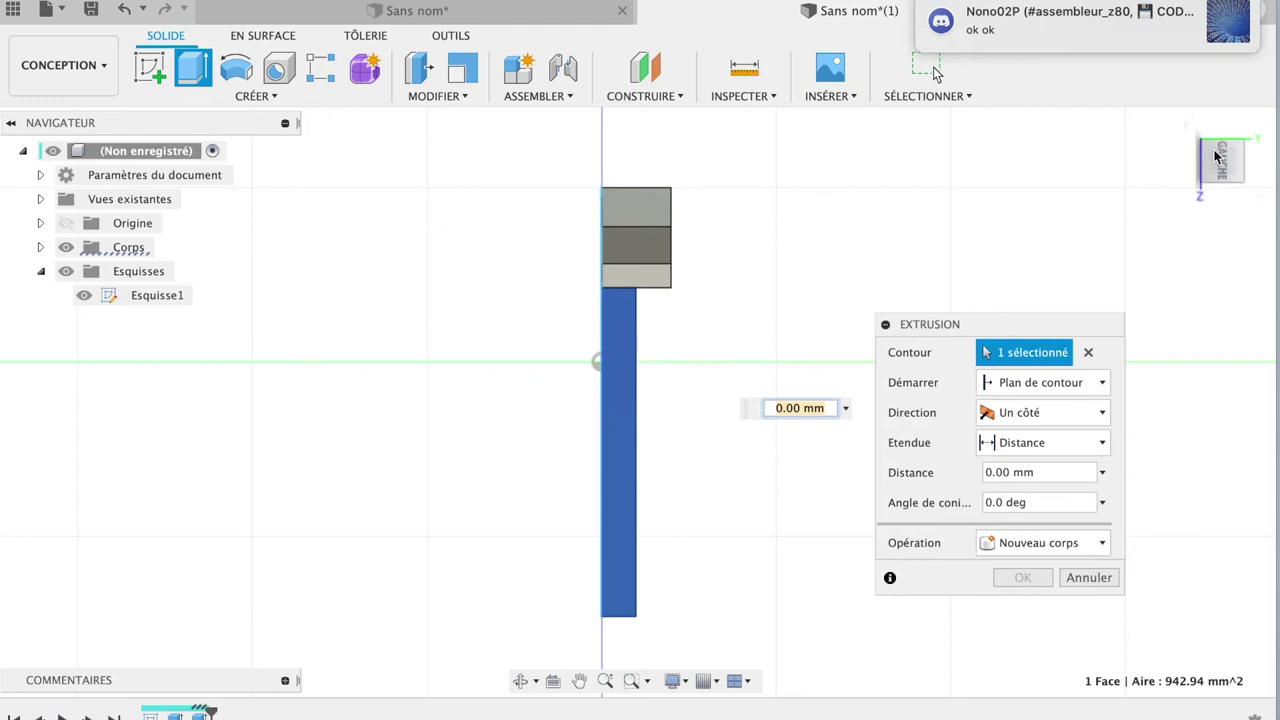
- Flip the handle-face extrusion toward the far side and deepen it to about 31 mm
mouse_move(1220, 160)
mouse_move(1216, 163)
left_mouse_down()
mouse_move(1232, 170)
mouse_move(1185, 157)
mouse_move(1157, 187)
left_mouse_up()
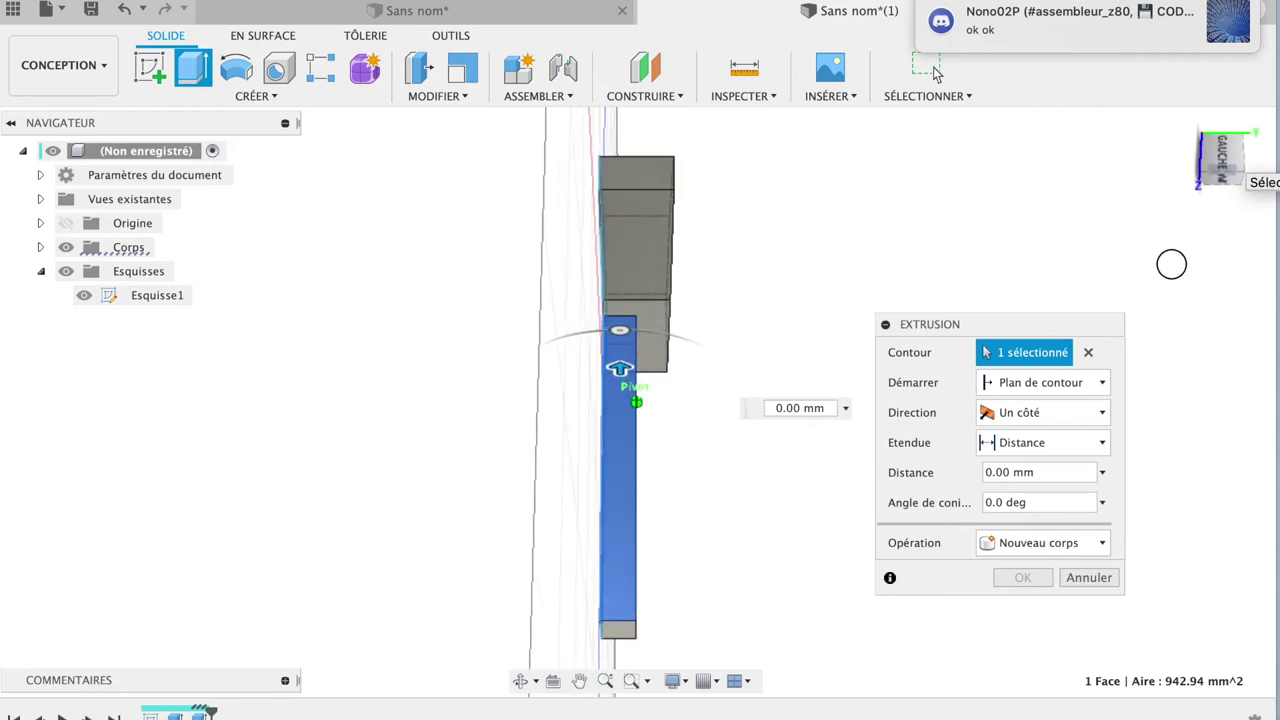
left_click_drag(1157, 187, 1169, 266)
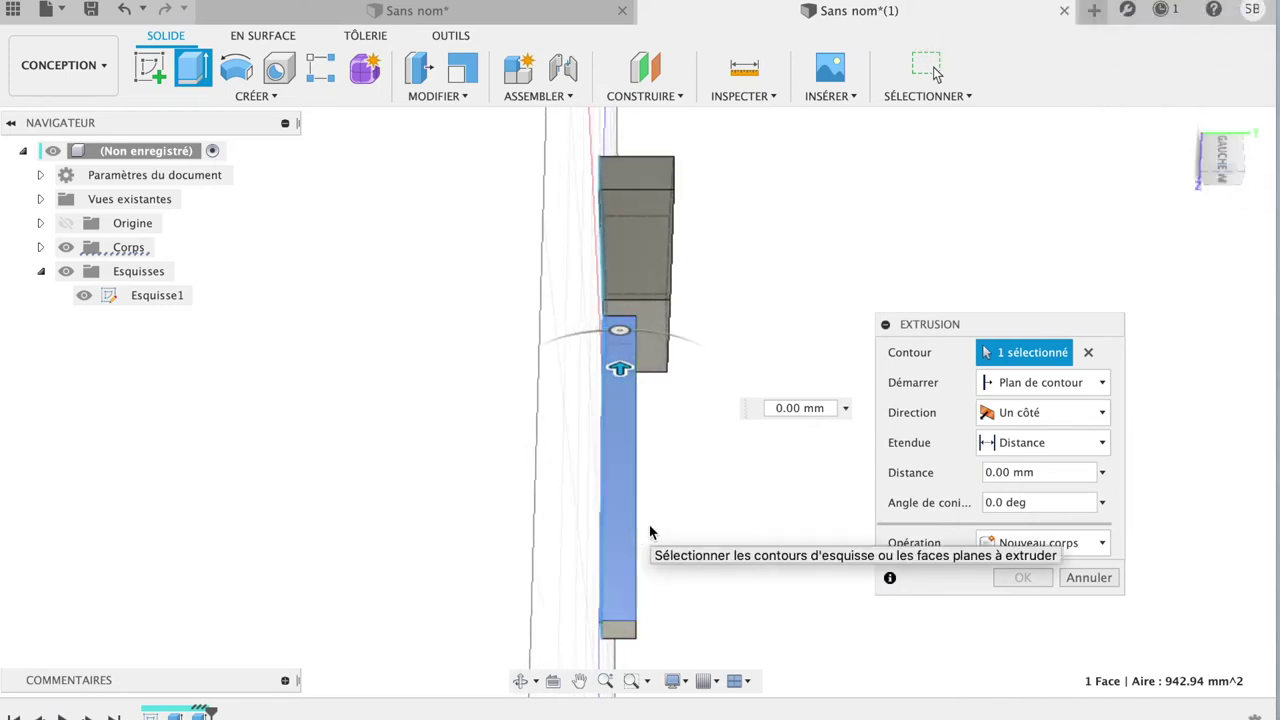
left_click(1203, 160)
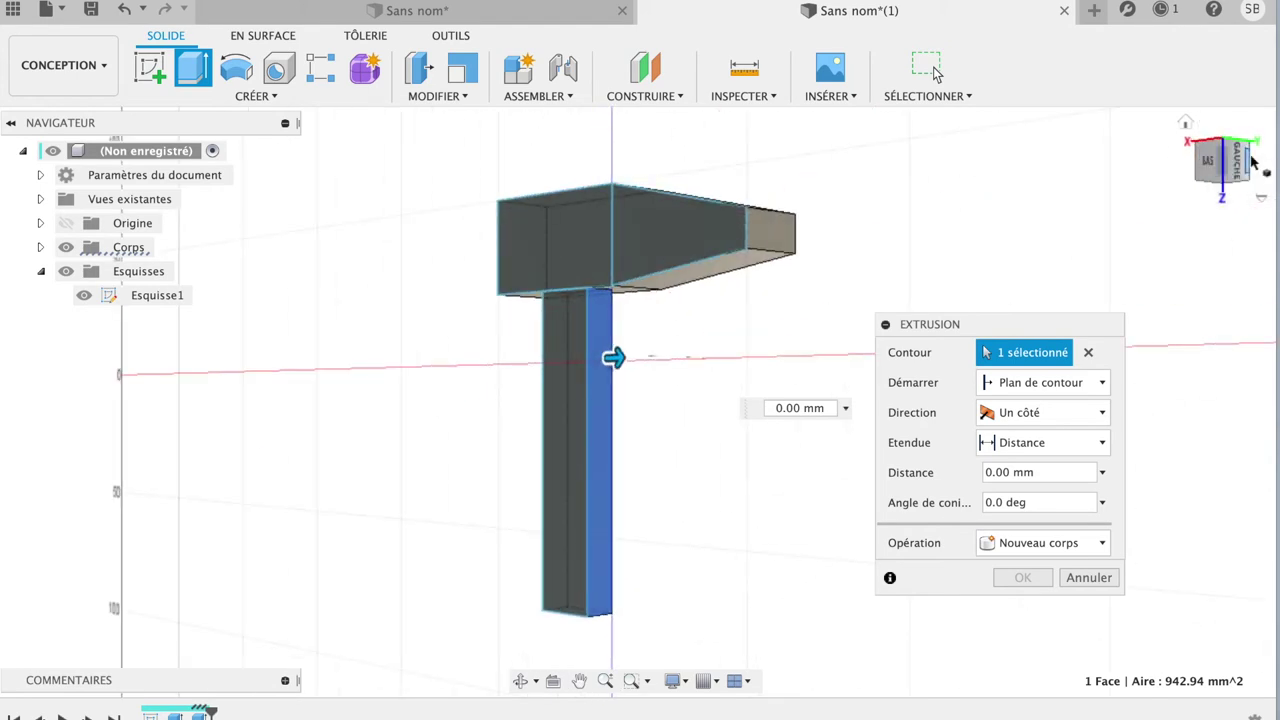
left_click(1249, 166)
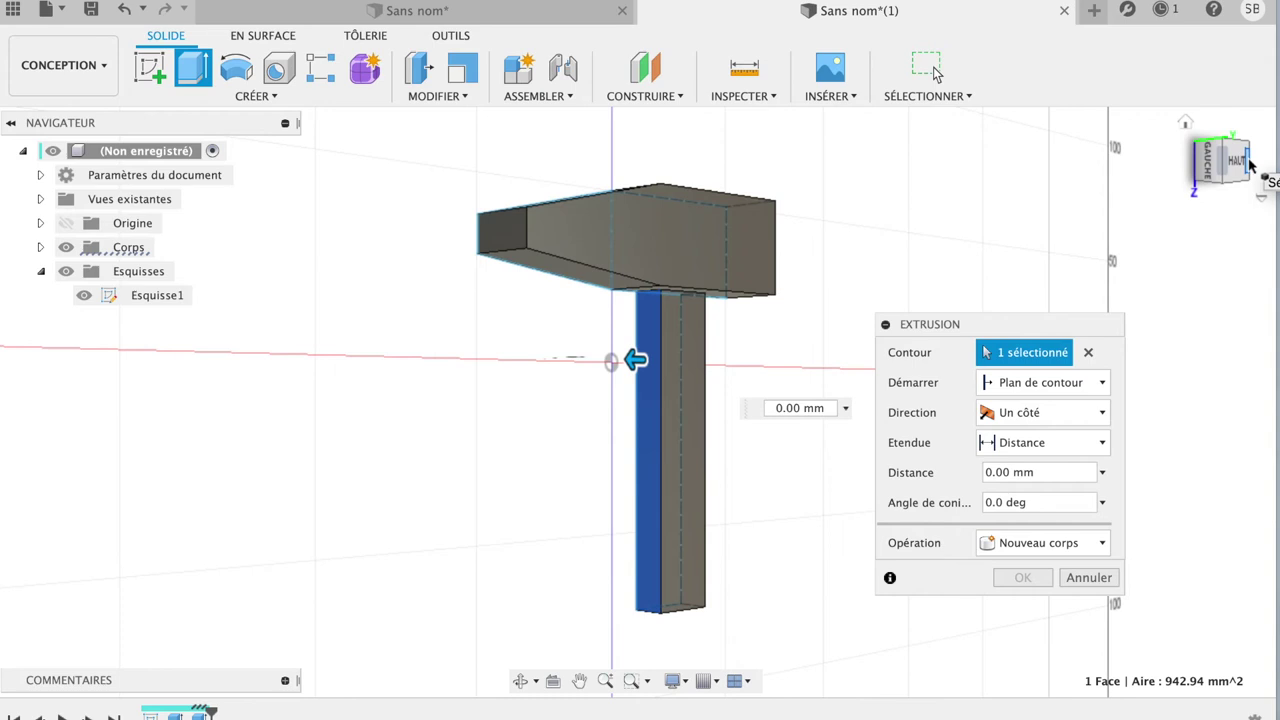
left_click(692, 412)
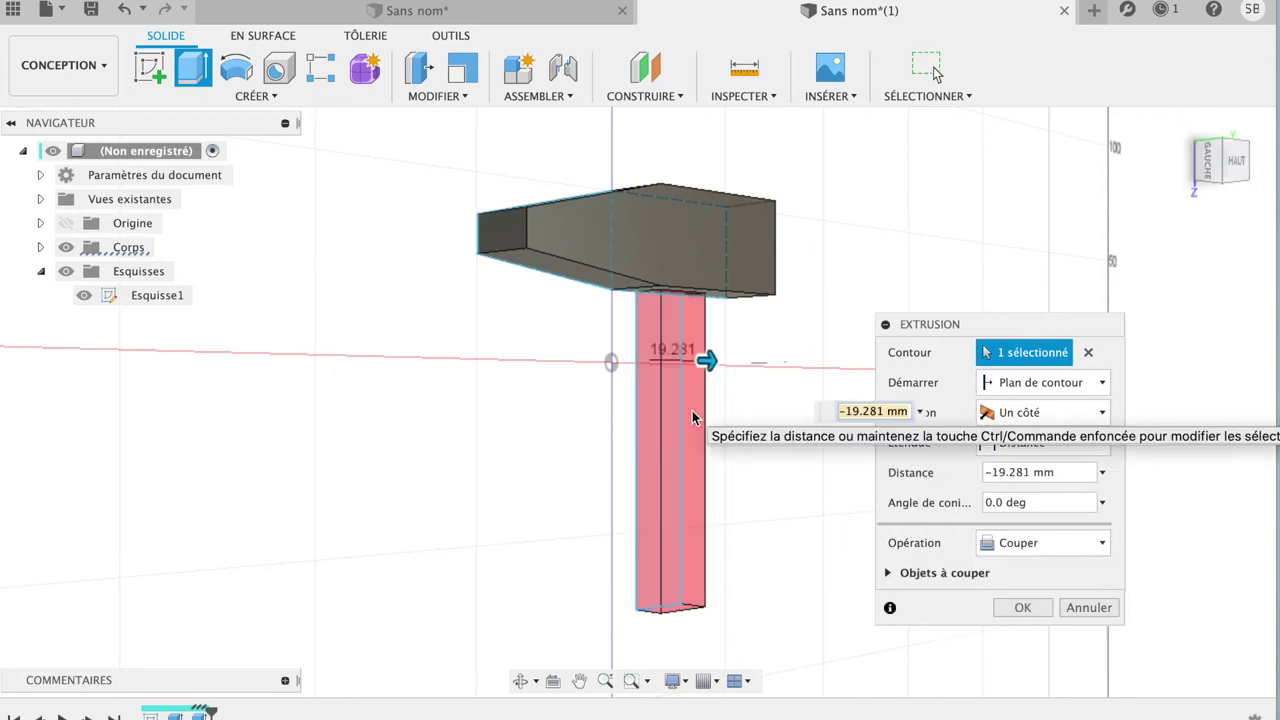
left_click_drag(707, 360, 731, 362)
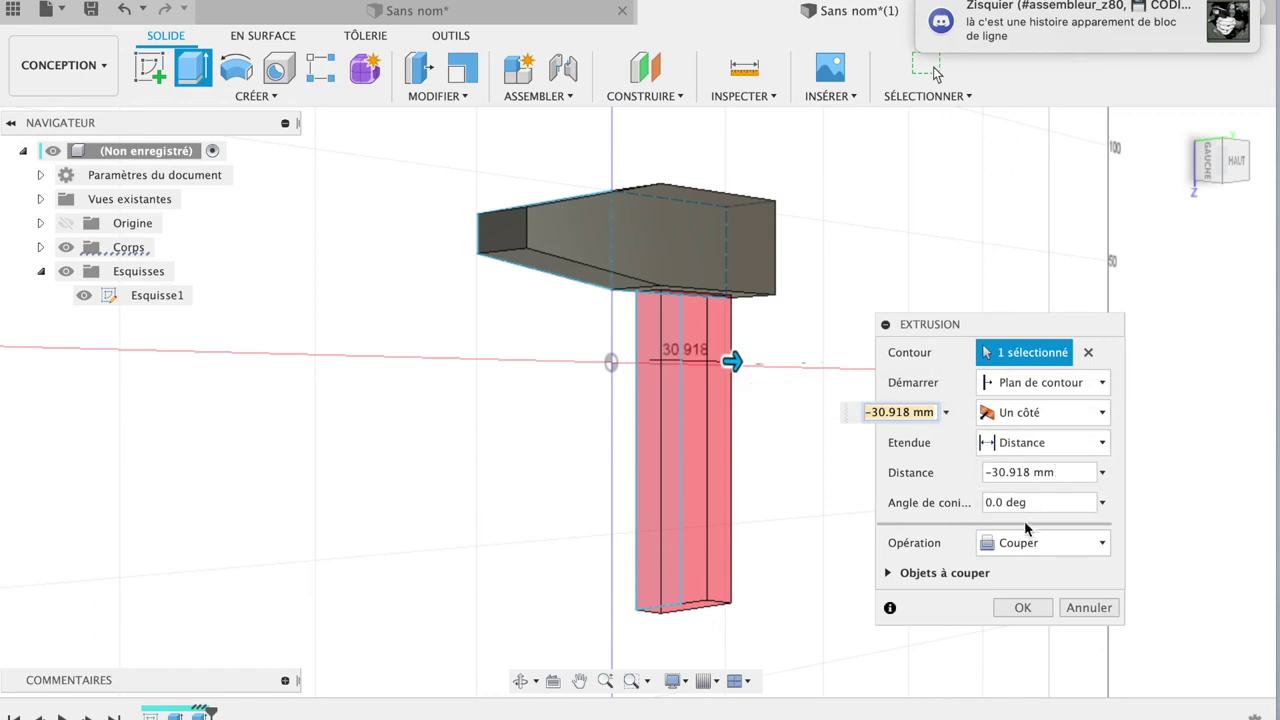
- Change the operation from Couper to Joindre at about 33 mm, then clear the face selection
left_click(1030, 543)
left_click(1020, 571)
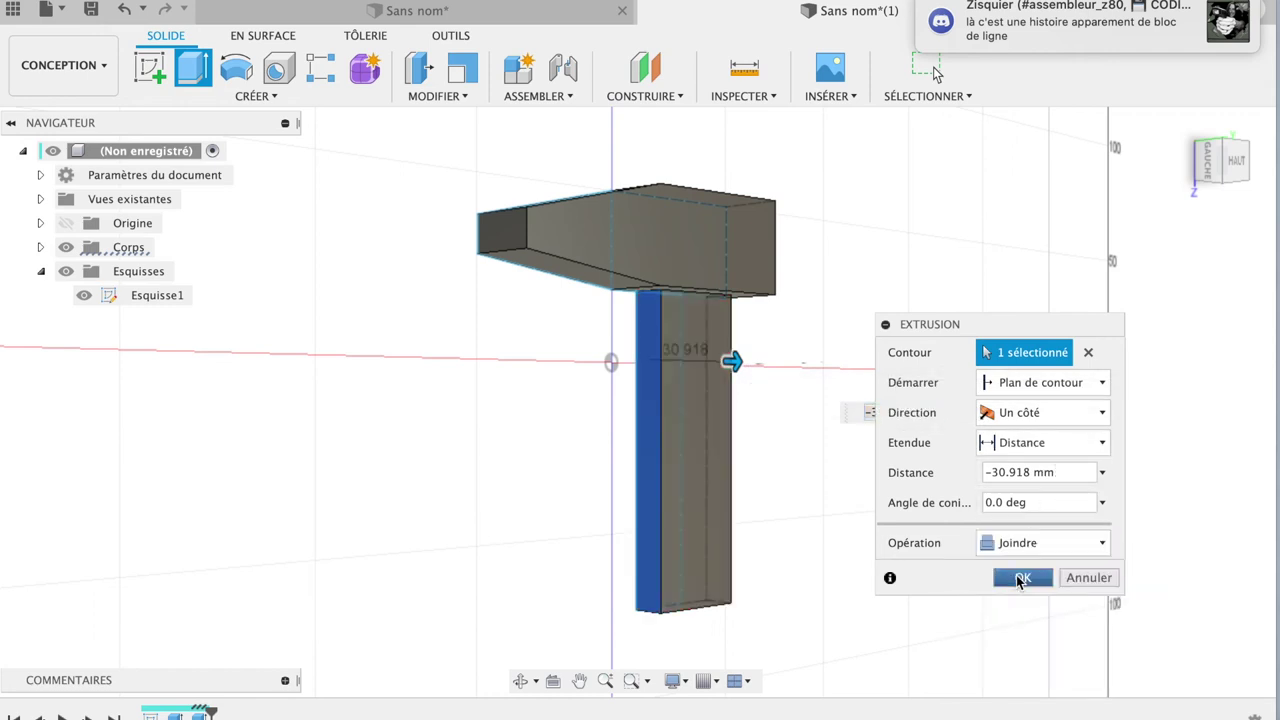
mouse_move(733, 362)
left_mouse_down()
mouse_move(768, 375)
mouse_move(774, 363)
mouse_move(703, 363)
mouse_move(731, 365)
left_mouse_up()
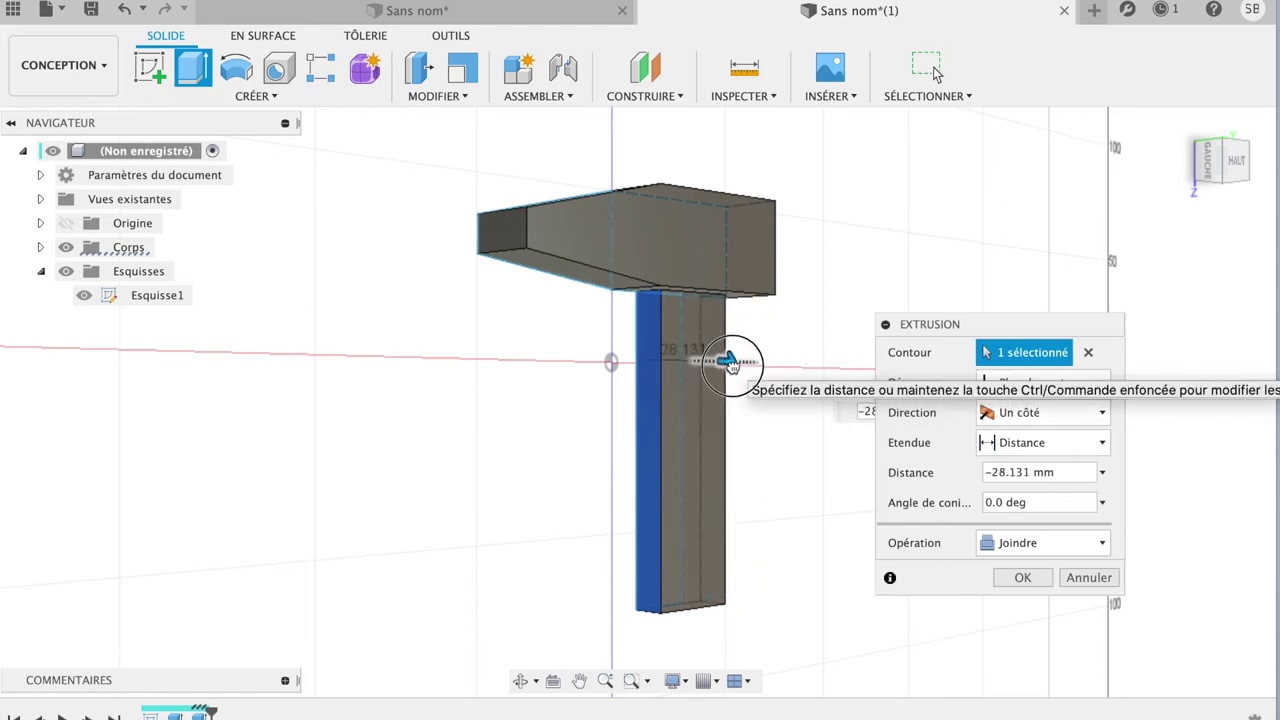
left_click(1208, 168)
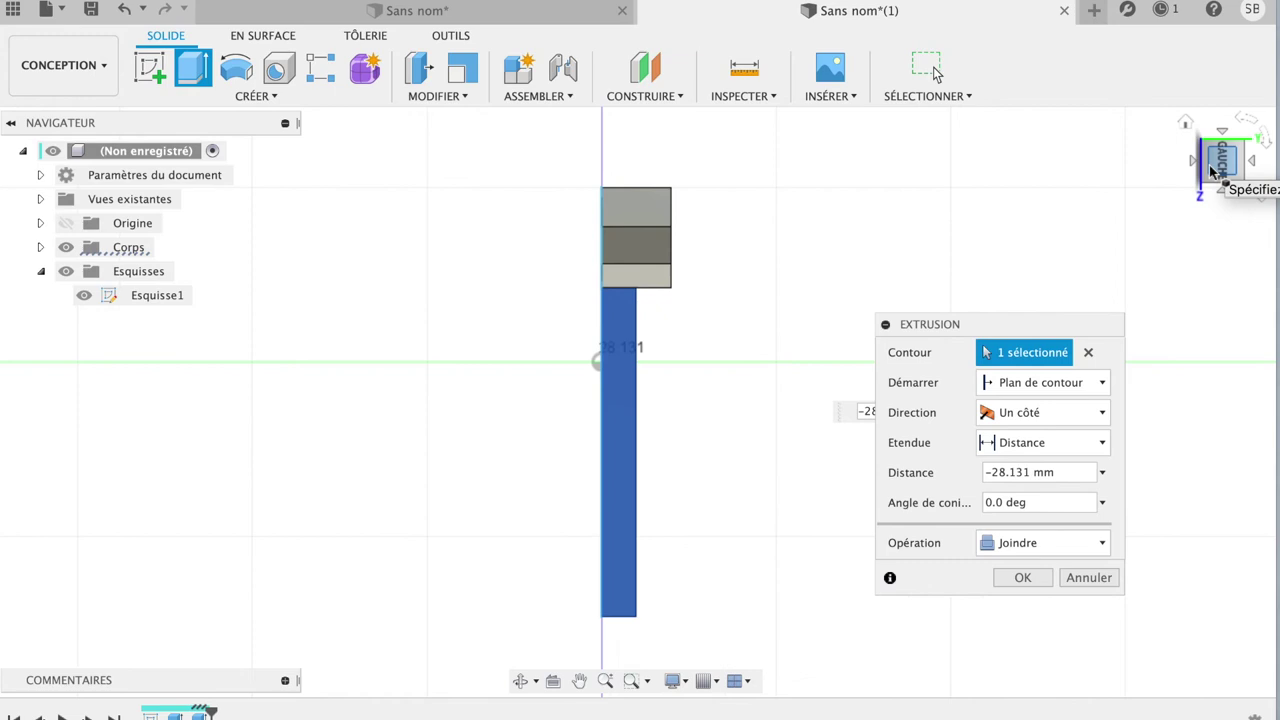
left_click(1253, 163)
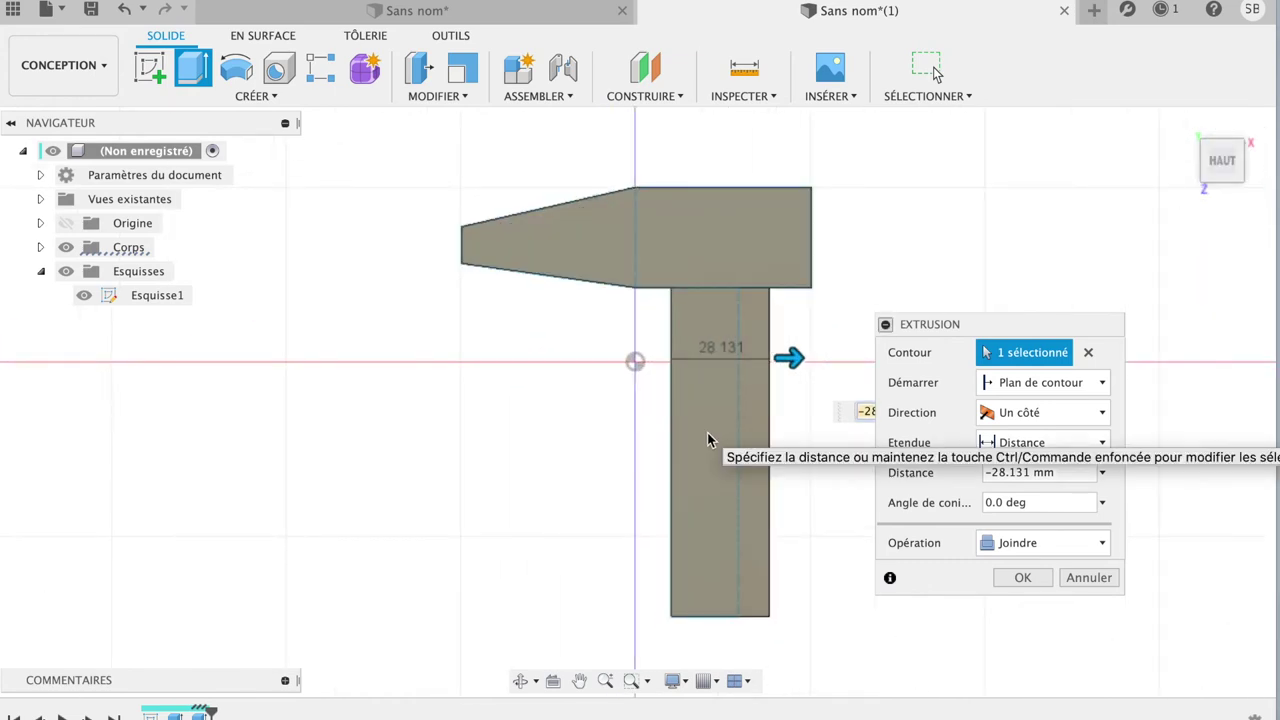
left_click(1088, 353)
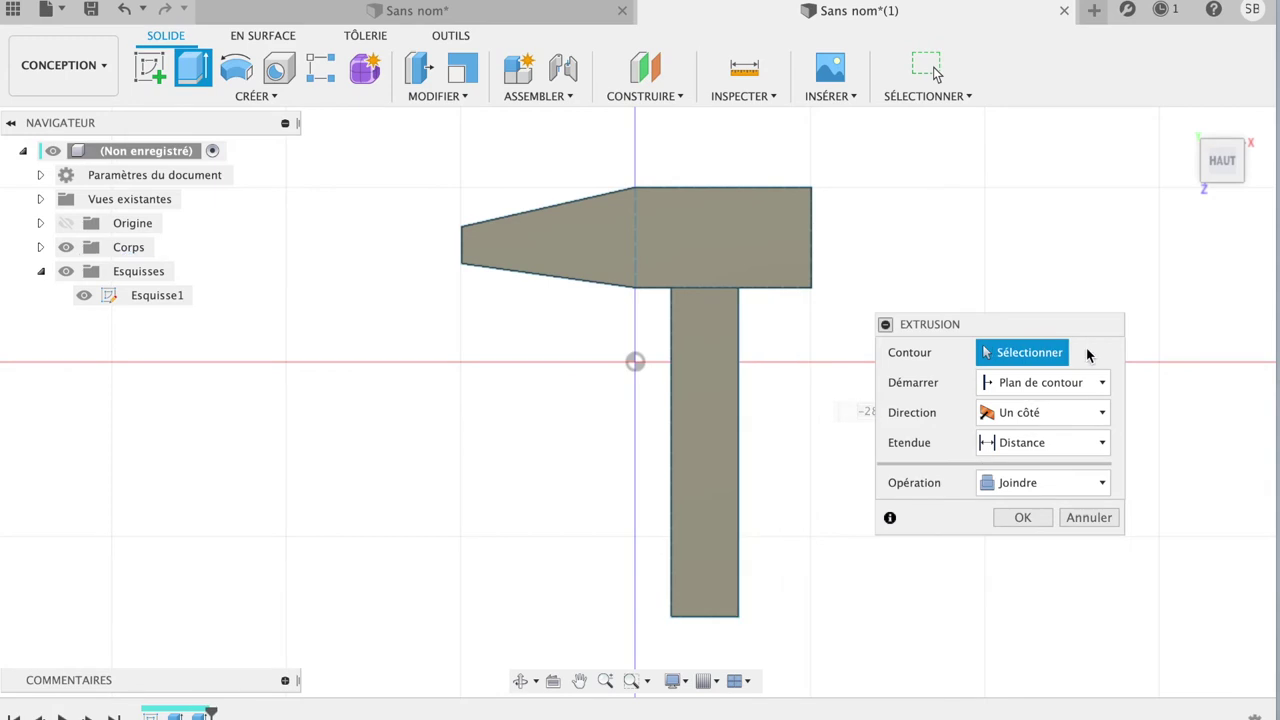
- Select the handle profile and extrude it 9.765 mm with Joindre, flush with the head
left_click(715, 385)
mouse_move(1222, 162)
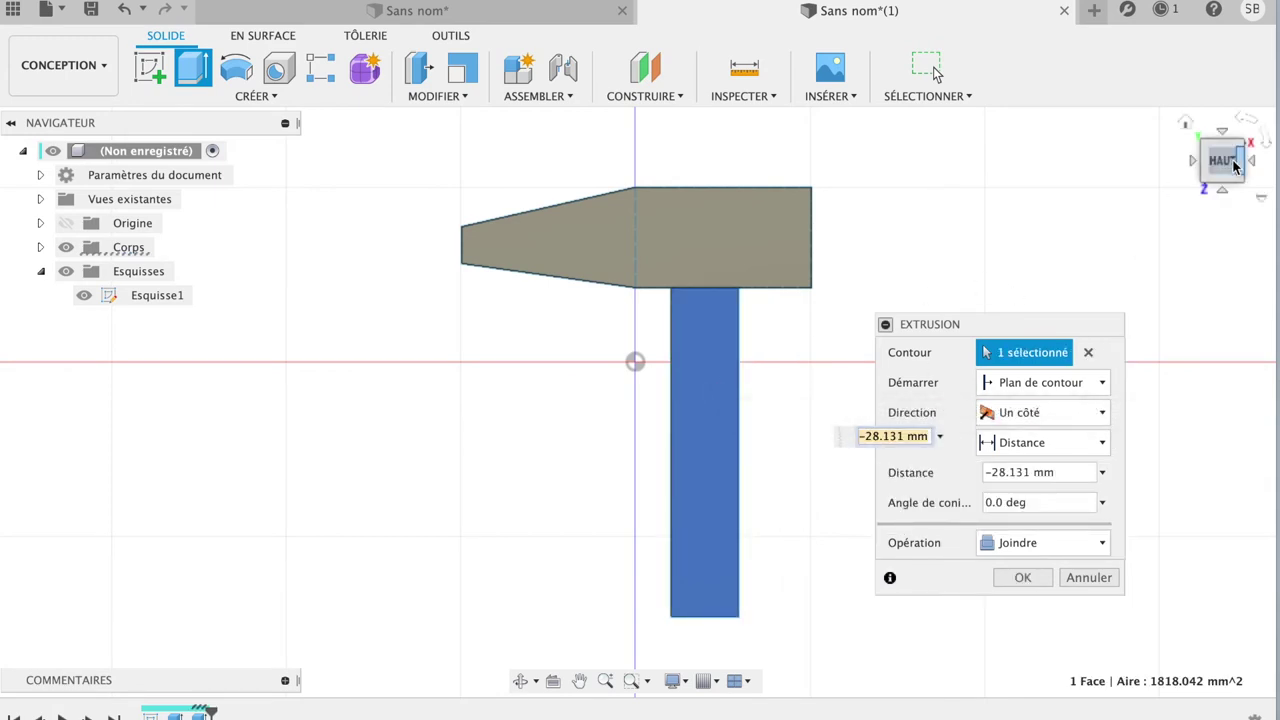
left_click(1198, 160)
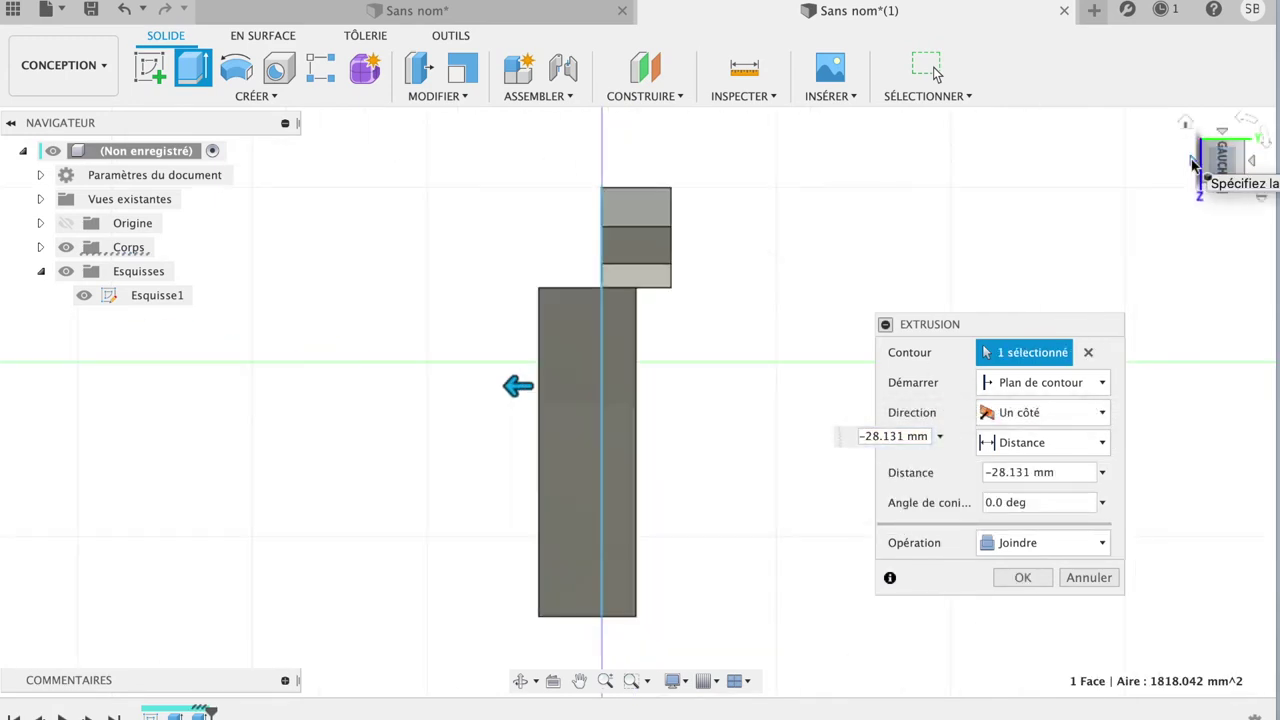
left_click_drag(517, 386, 650, 392)
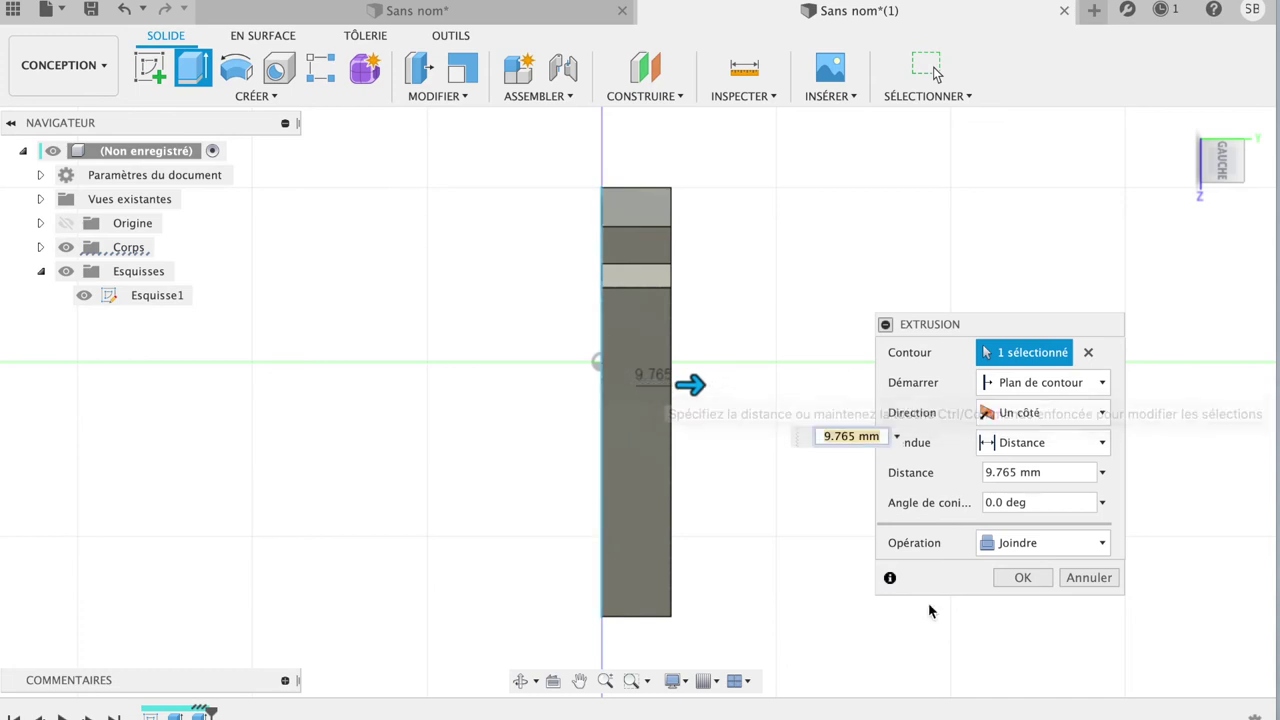
left_click(1024, 578)
mouse_move(1221, 161)
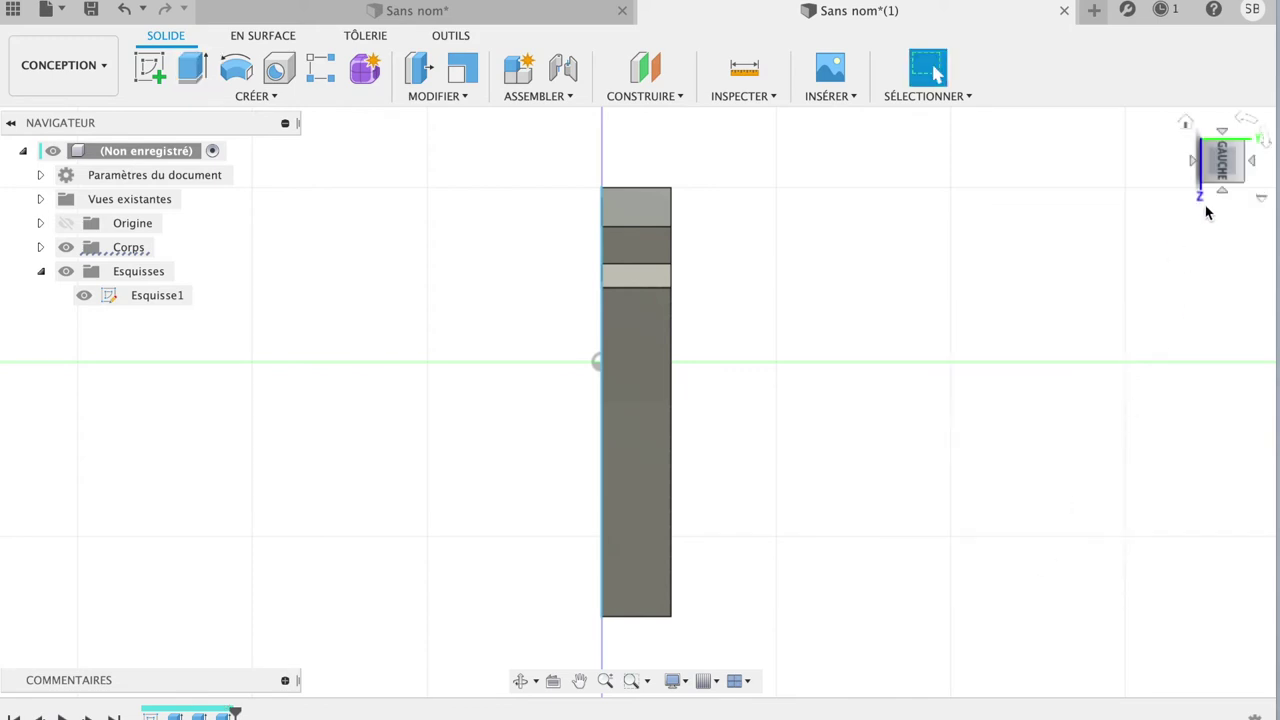
- Inspect the thickened hammer from Home and the left side, then begin a new sketch
mouse_move(1222, 174)
left_mouse_down()
mouse_move(1211, 174)
mouse_move(1218, 201)
left_mouse_up()
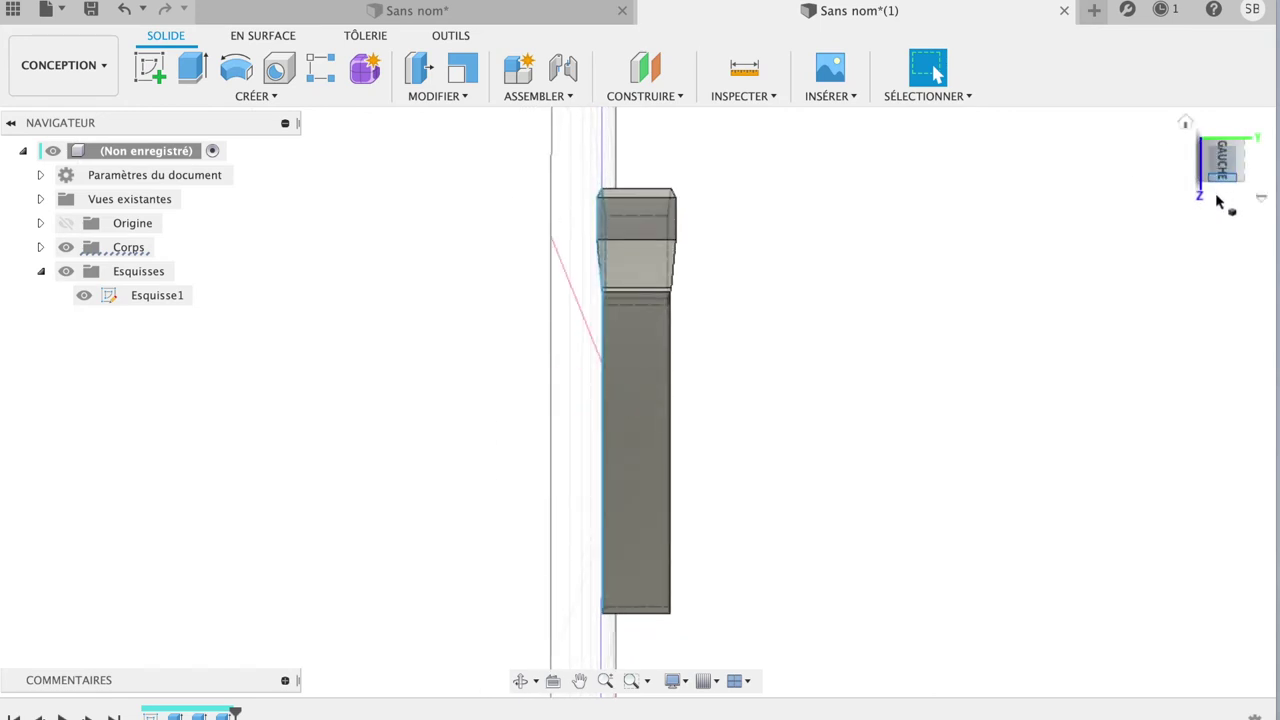
left_click(1184, 122)
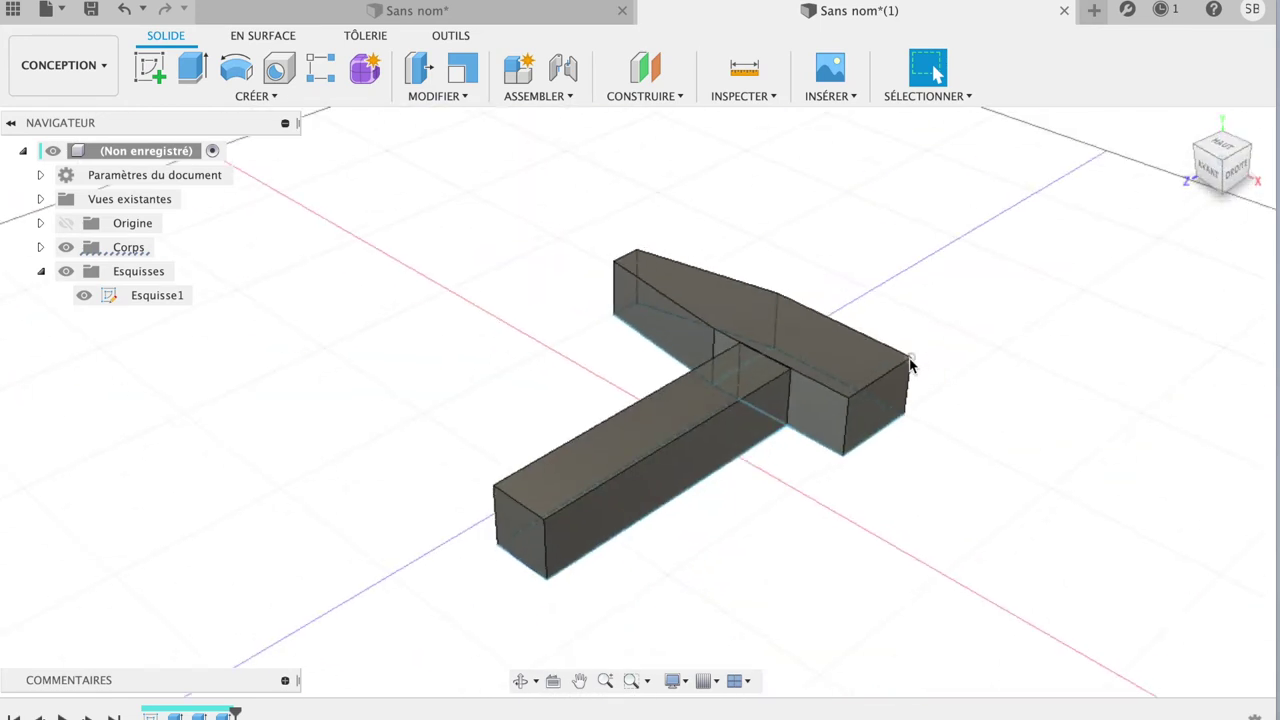
left_click_drag(1211, 174, 1270, 203)
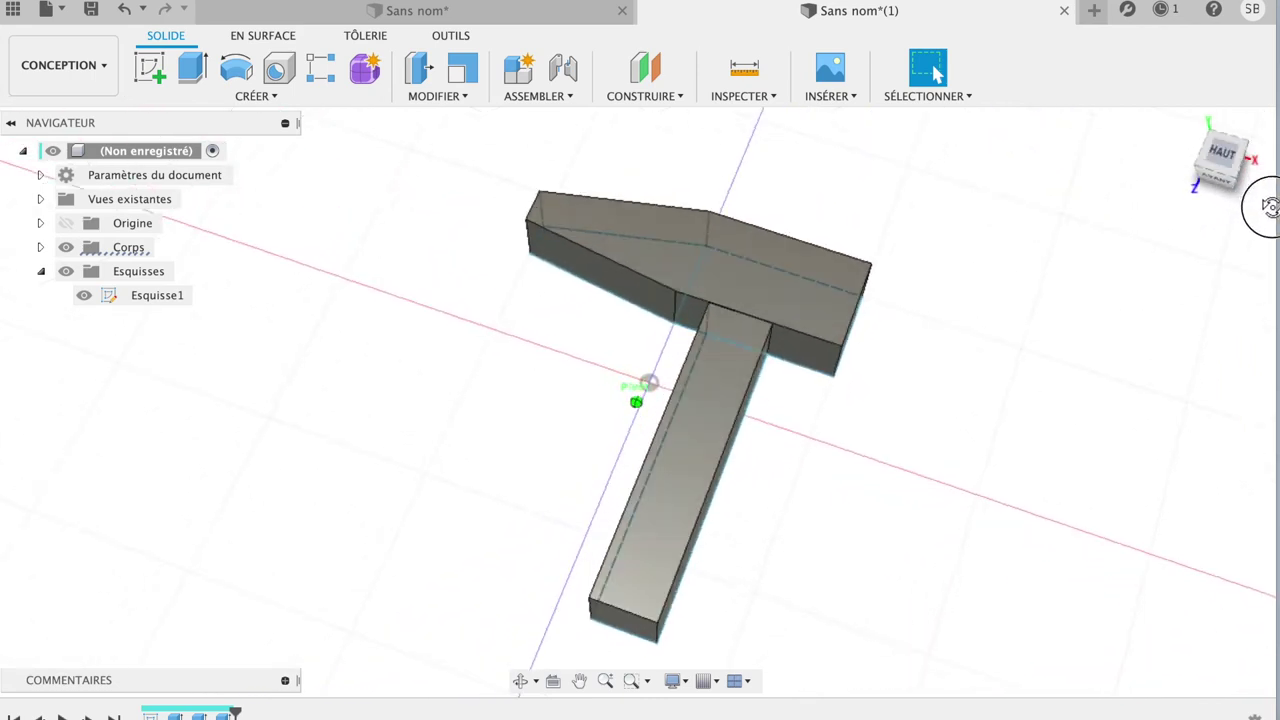
left_click(1185, 122)
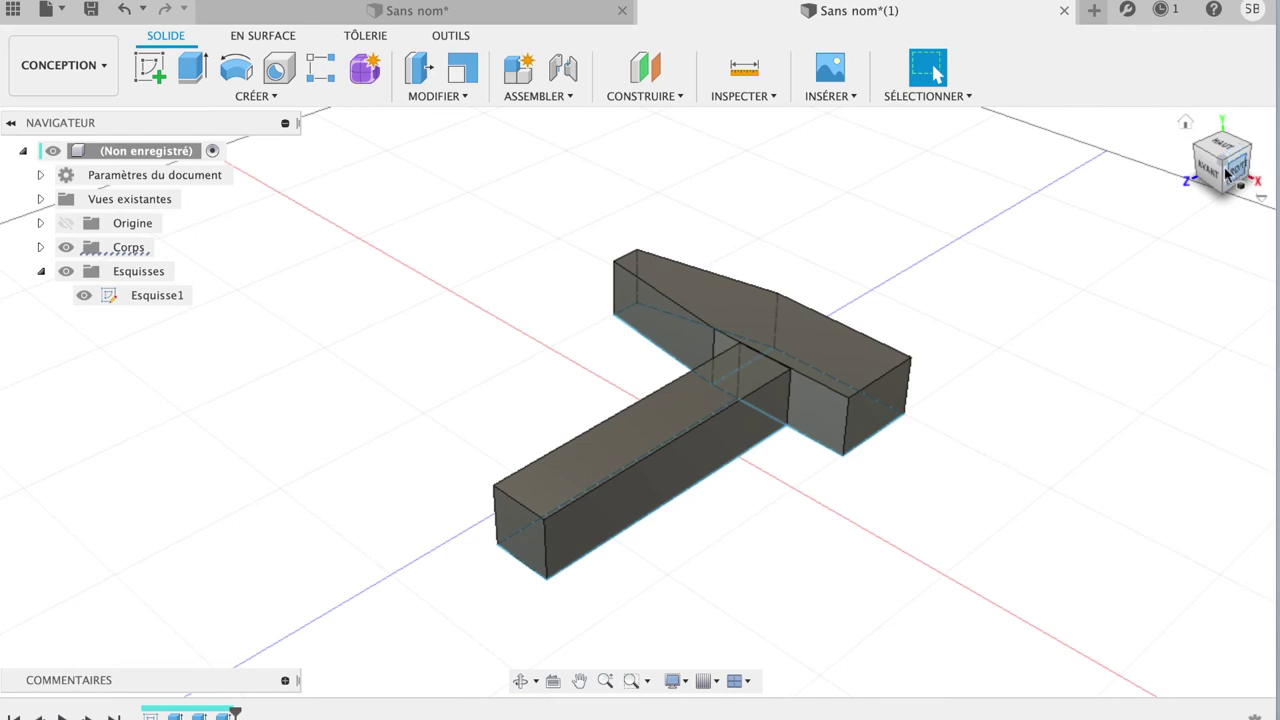
left_click(1206, 167)
left_click(1196, 168)
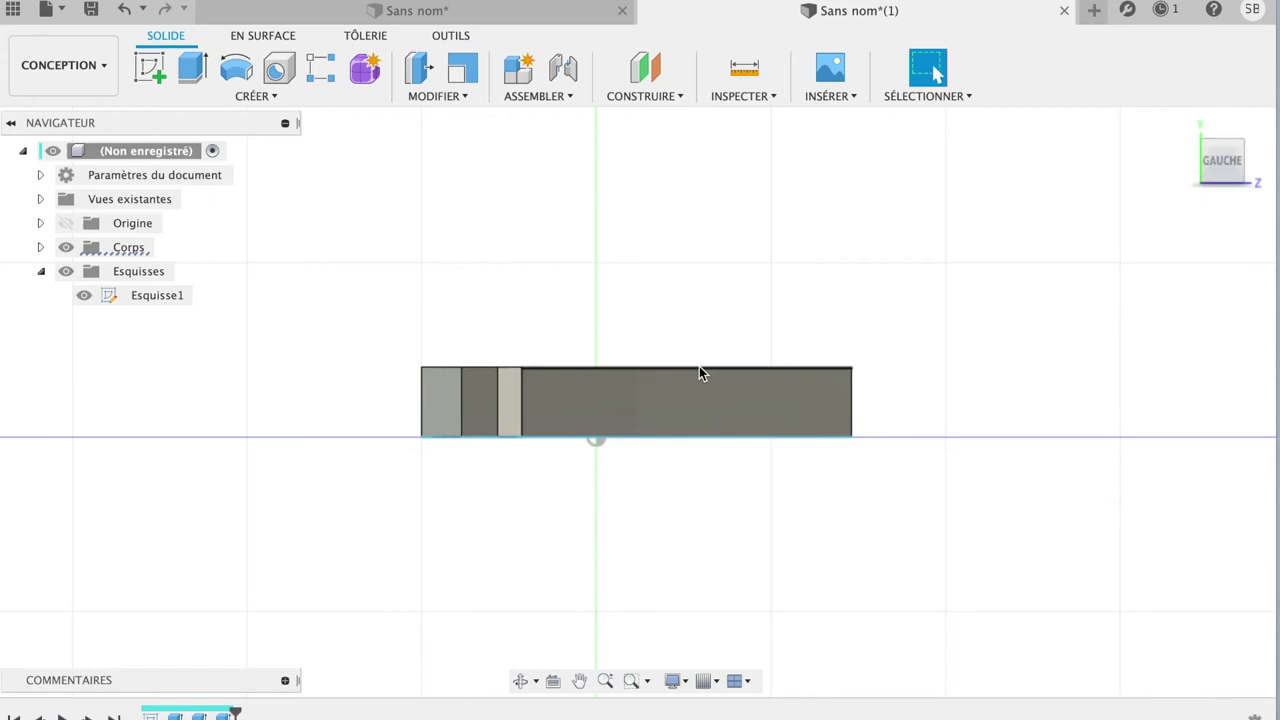
left_click(150, 70)
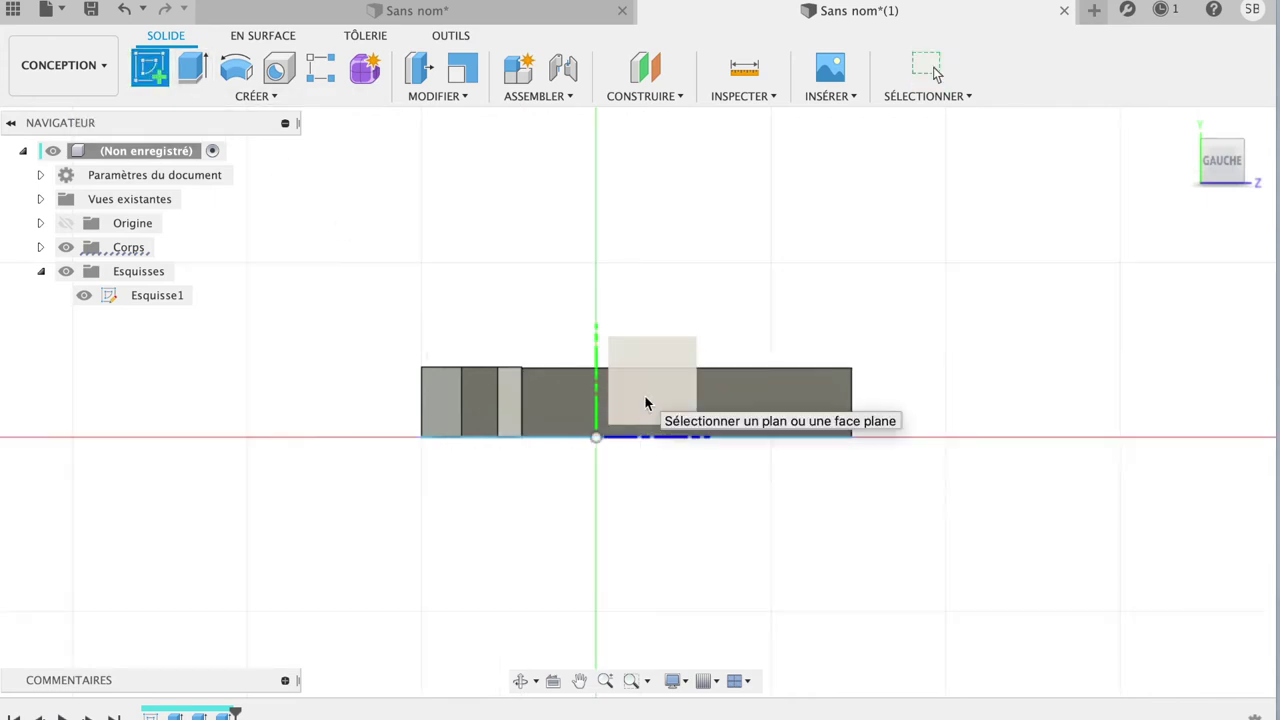
- On the side plane, draw a roughly 30 mm centre-diameter circle at the handle's end
left_click(645, 398)
left_click(242, 68)
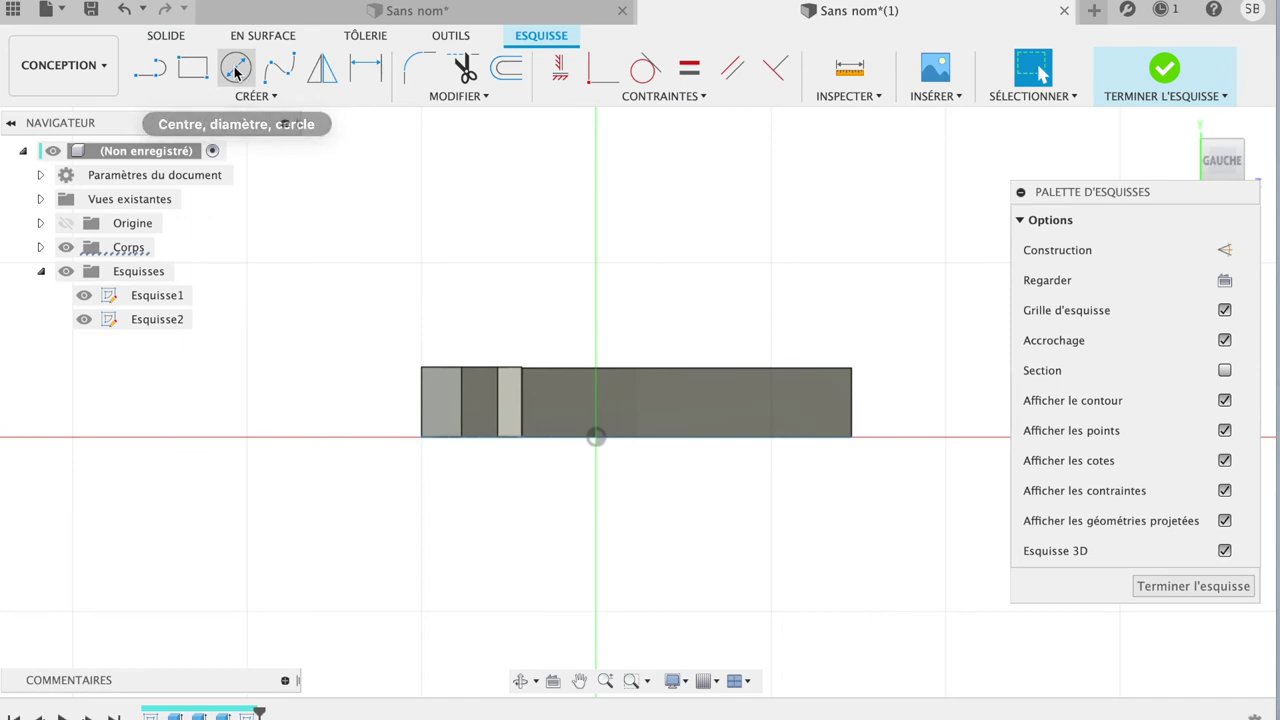
left_click(595, 437)
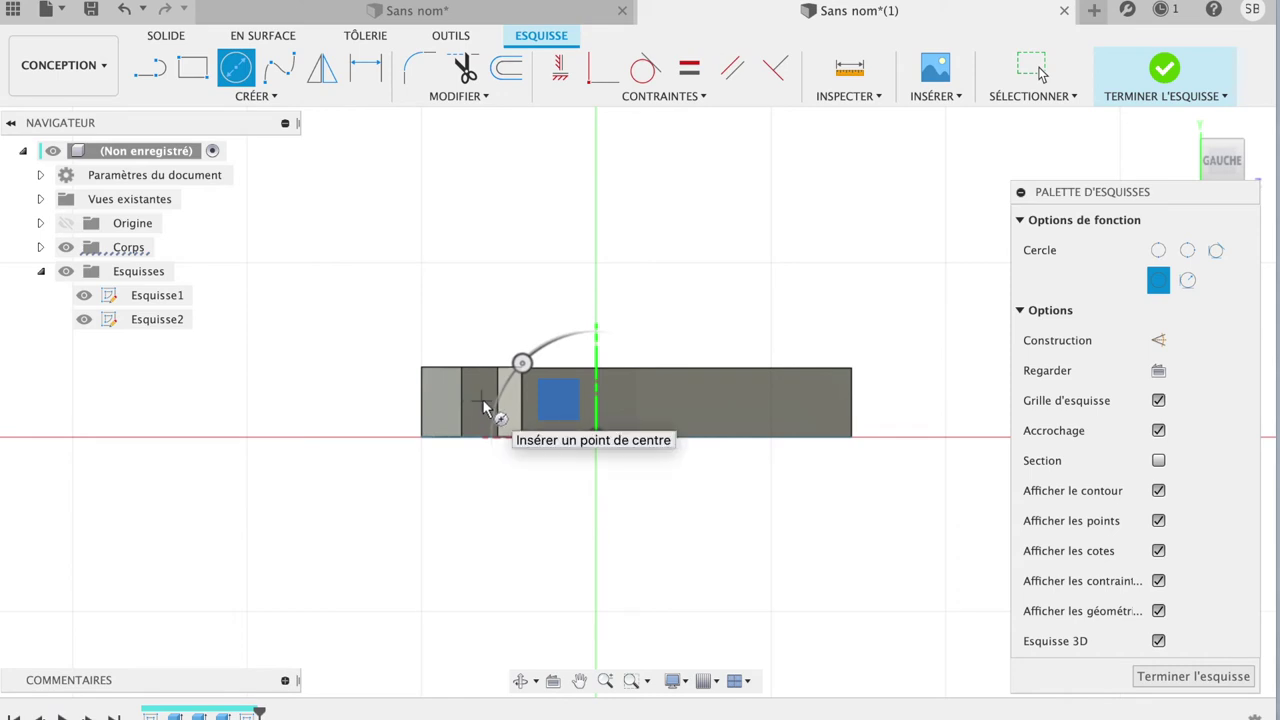
left_click(482, 400)
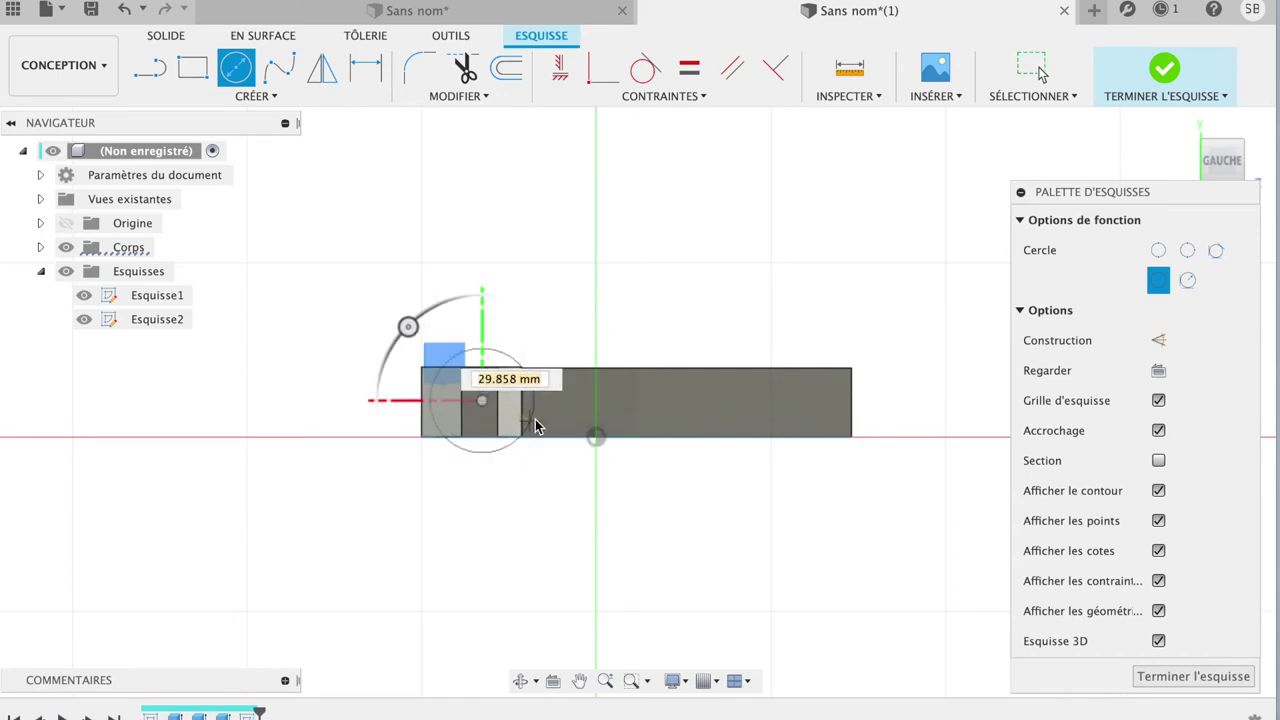
left_click(532, 425)
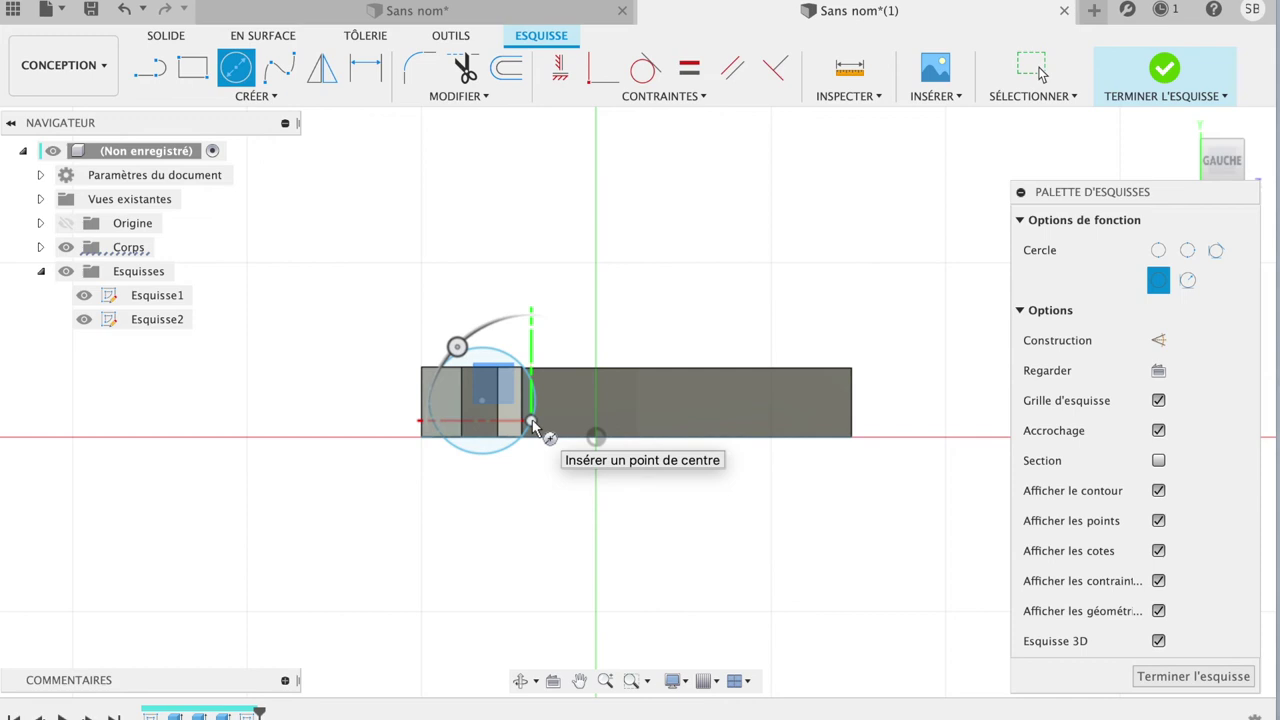
key("e")
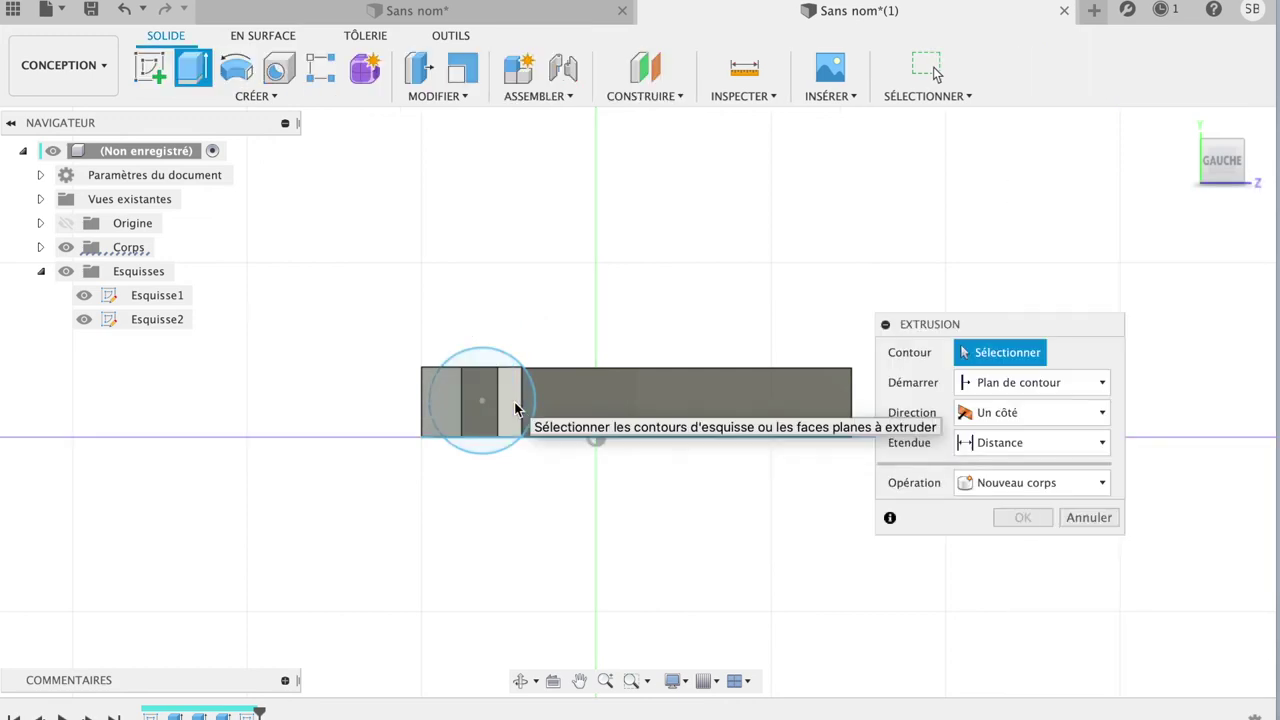
- Extrude the circle two-sided (first side 57.221 mm) with Joindre to form the disc pommel
left_click(530, 420)
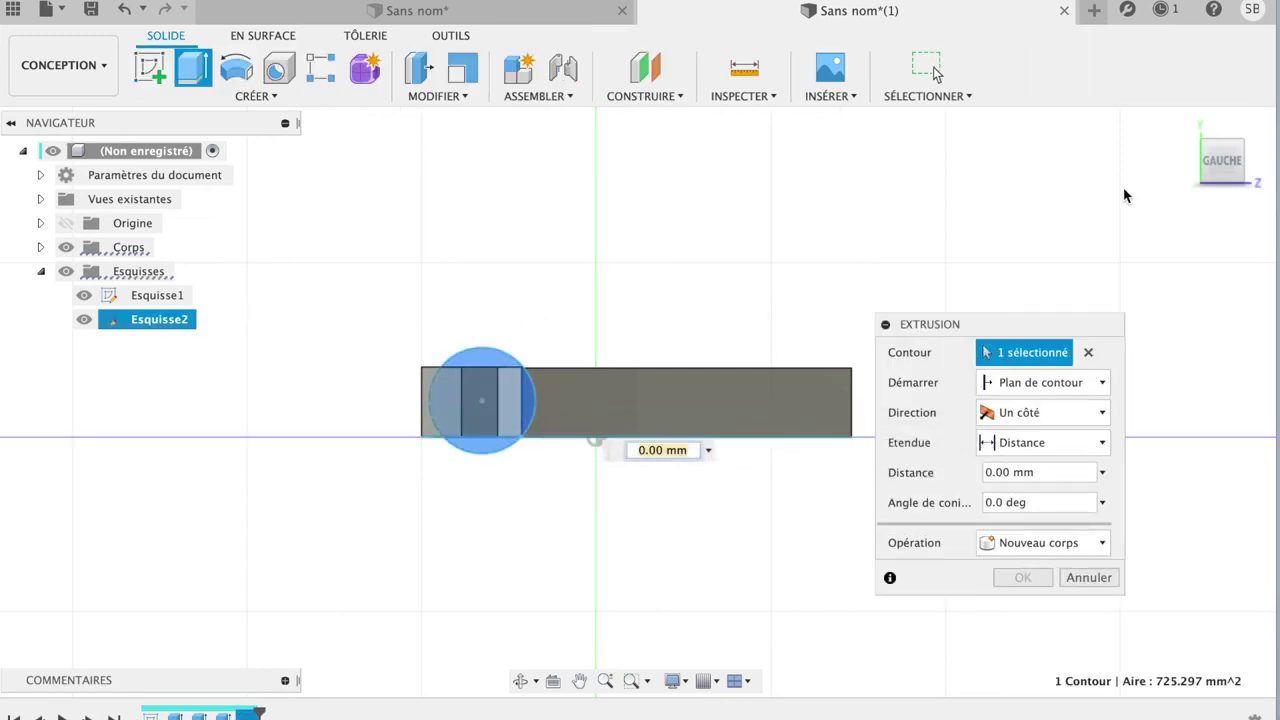
left_click_drag(1222, 168, 1183, 243)
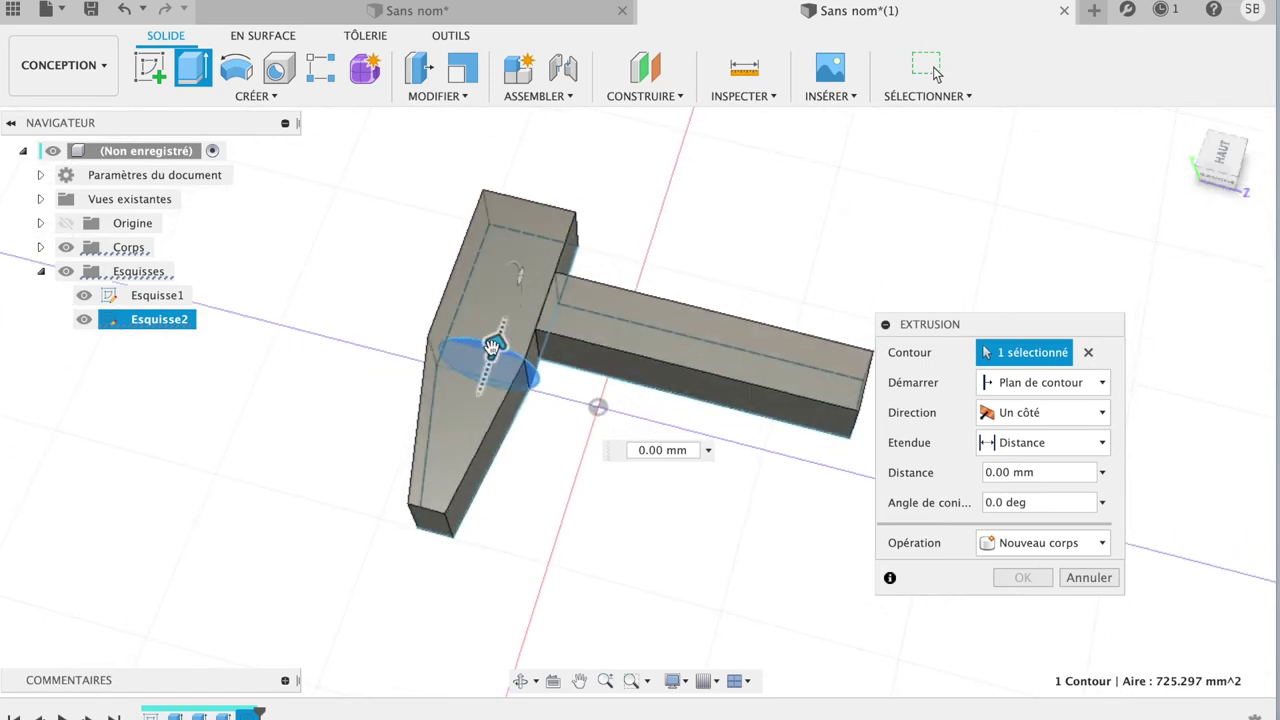
left_click_drag(500, 352, 432, 566)
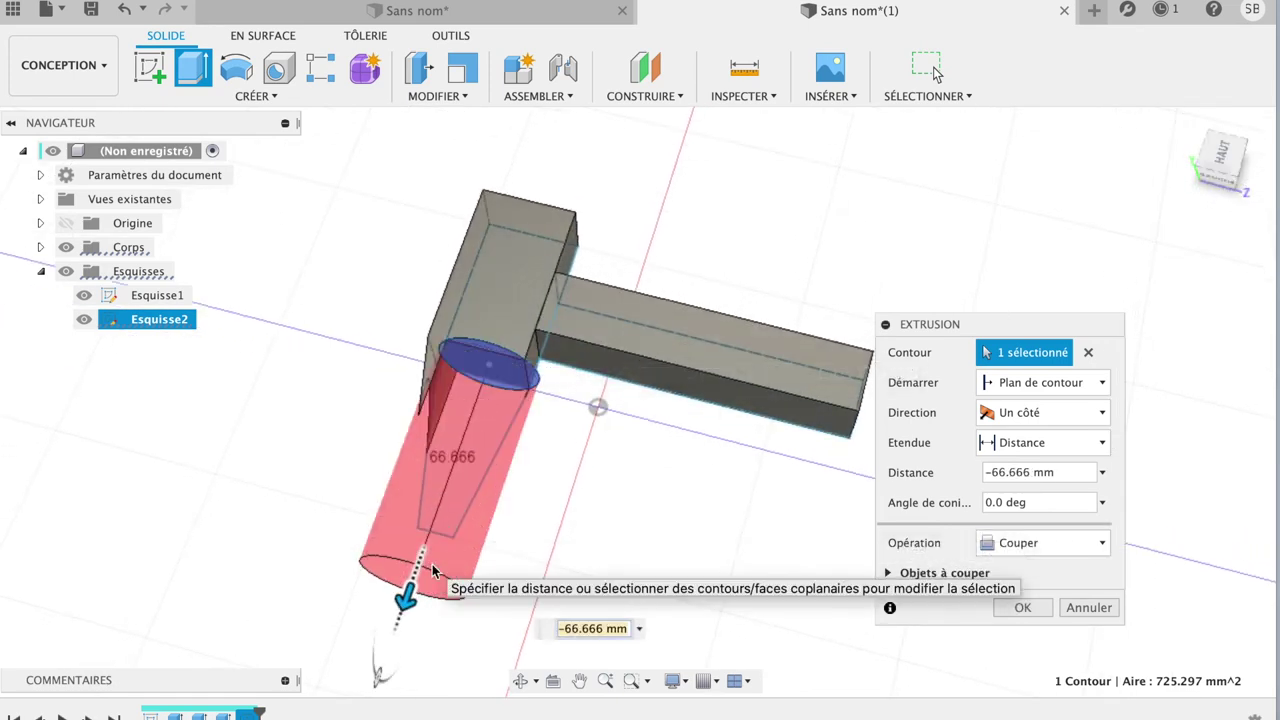
left_click(1066, 422)
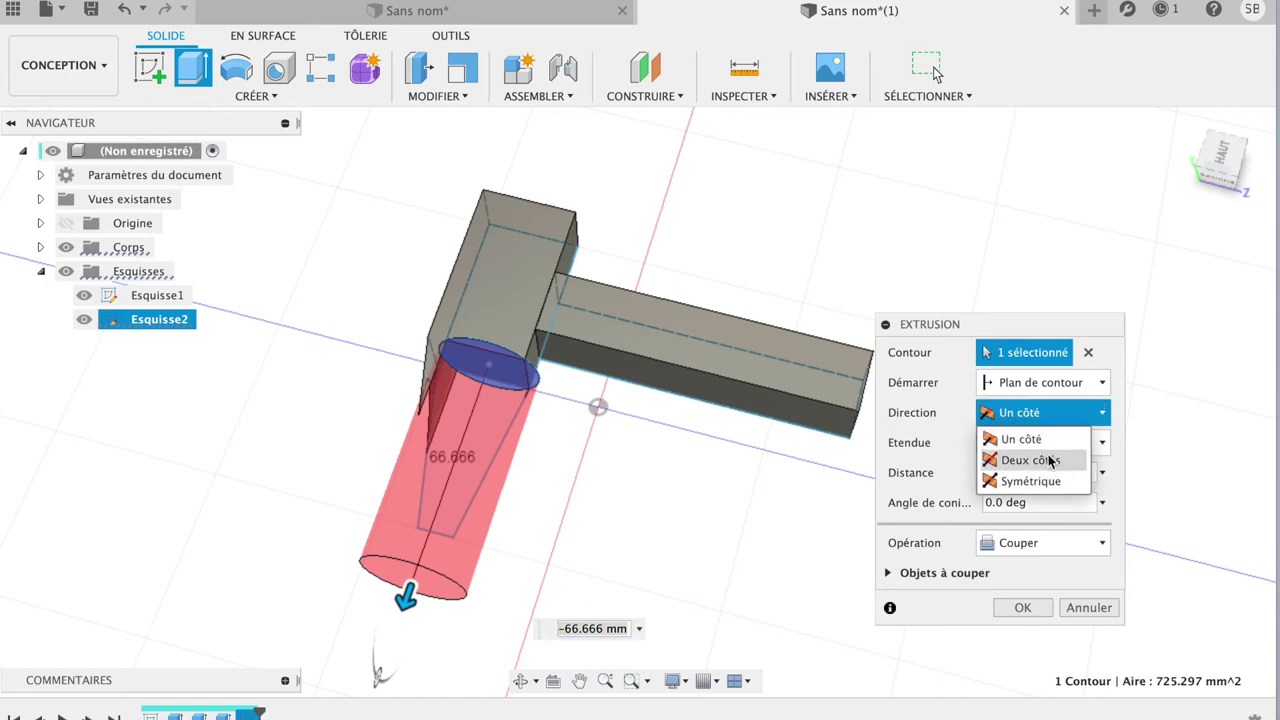
left_click(1050, 460)
left_click_drag(483, 388, 446, 549)
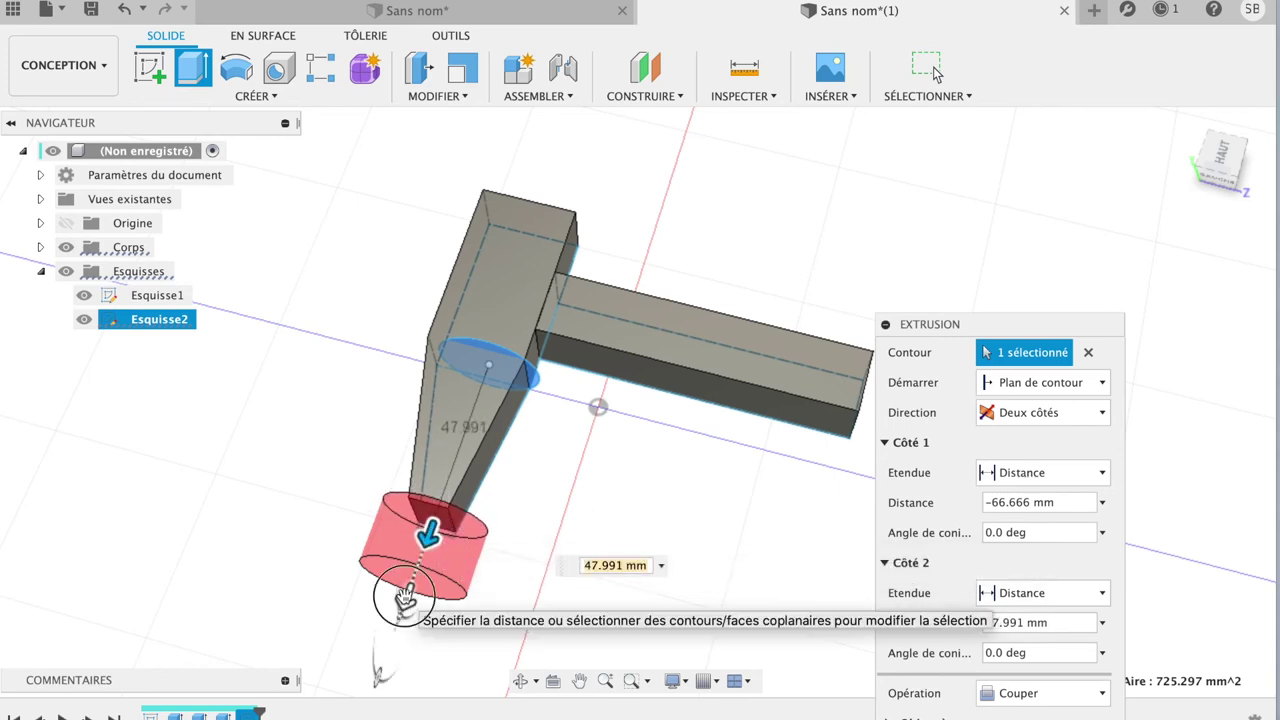
left_click_drag(405, 598, 416, 566)
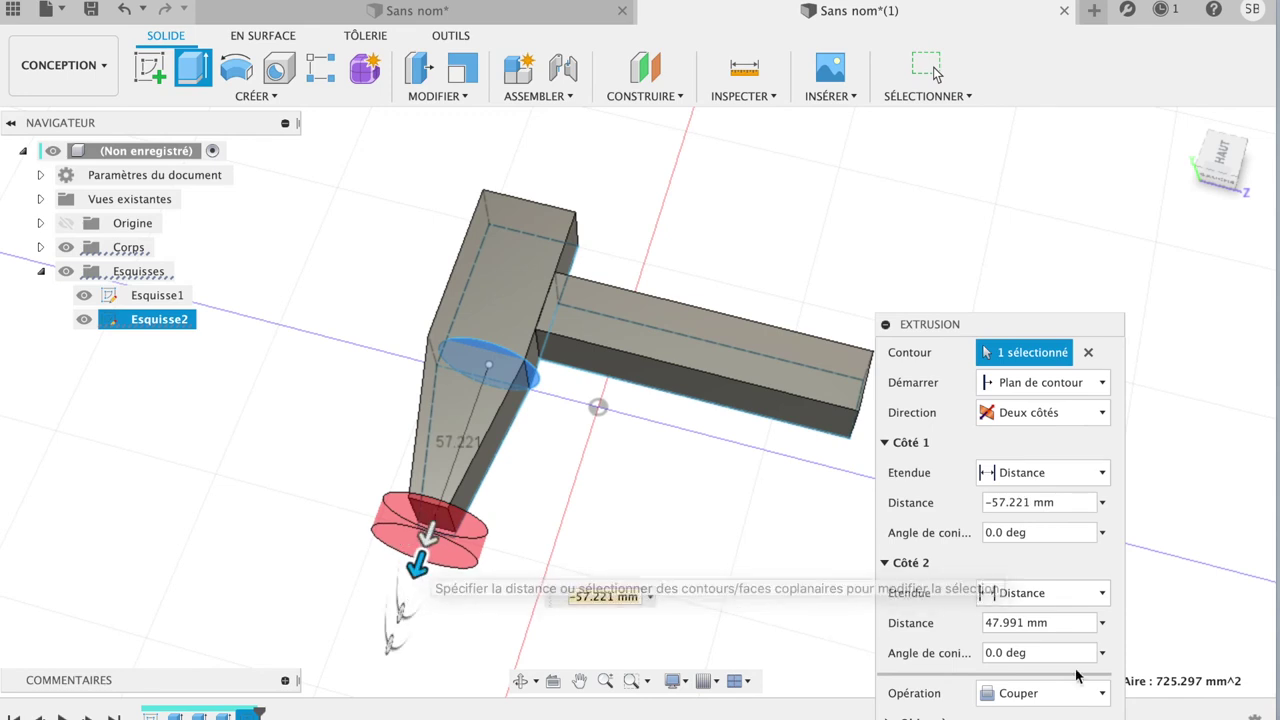
left_click(1103, 692)
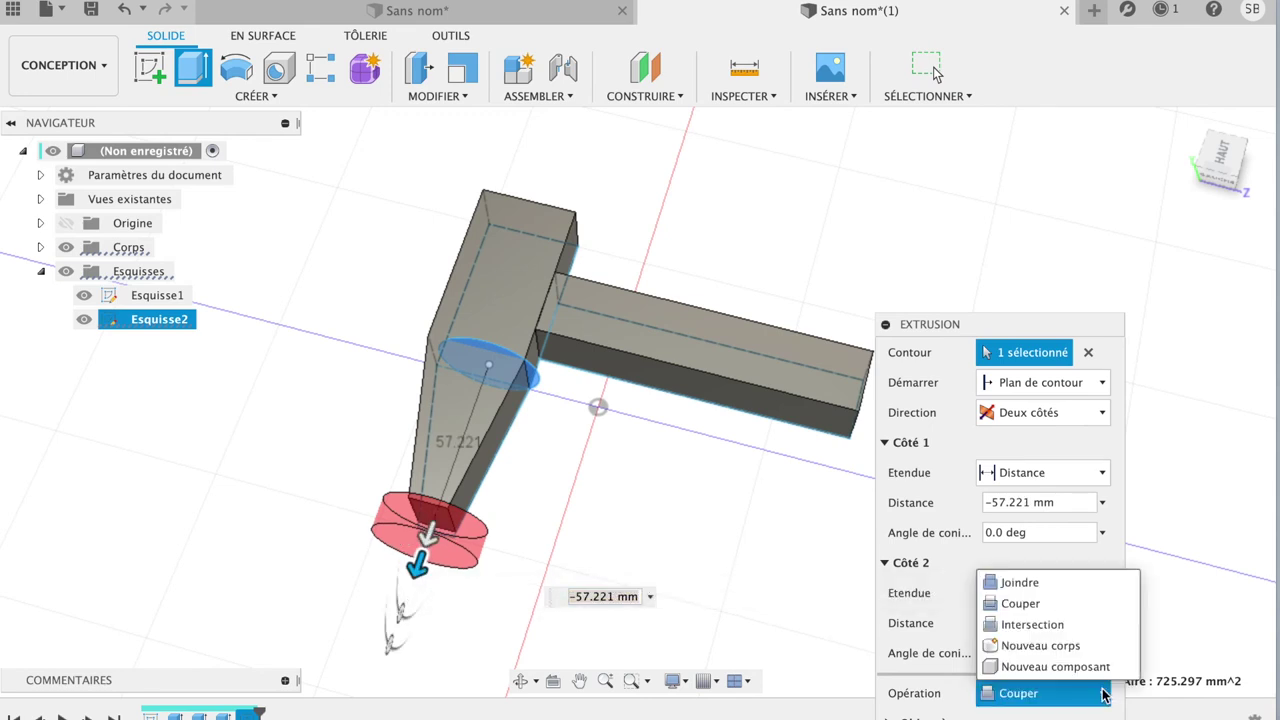
left_click(1079, 584)
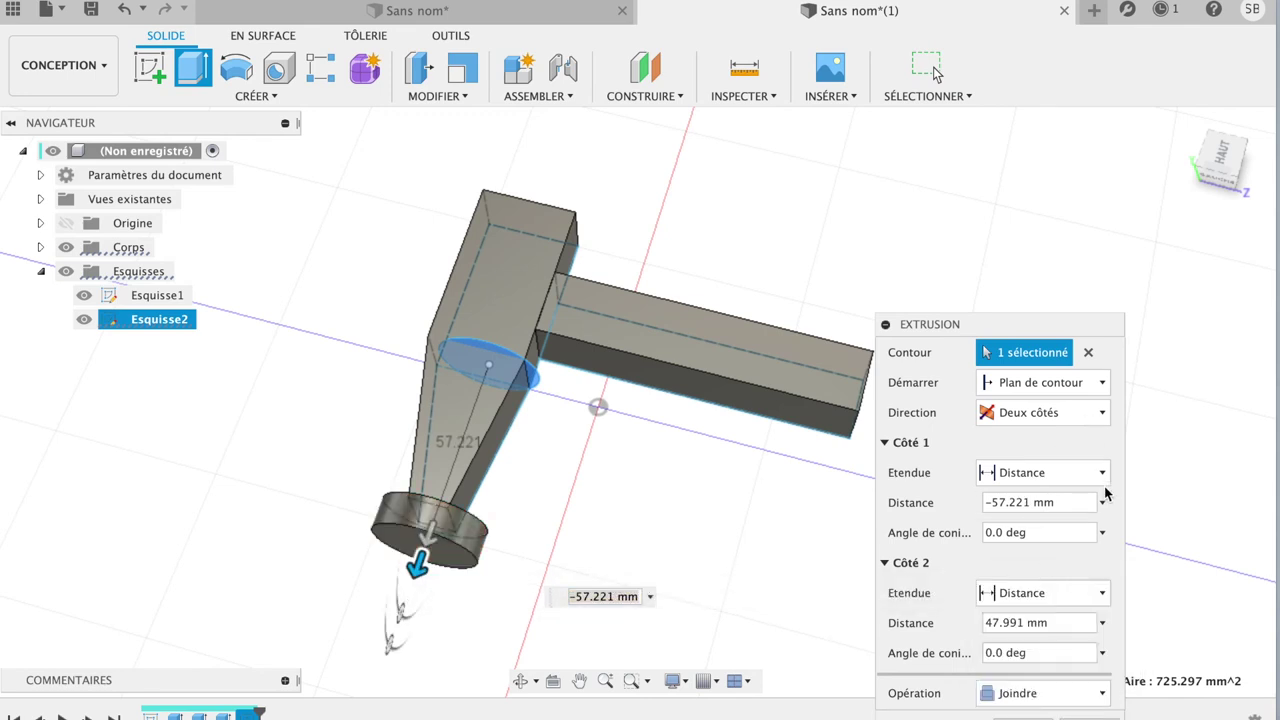
left_click(935, 73)
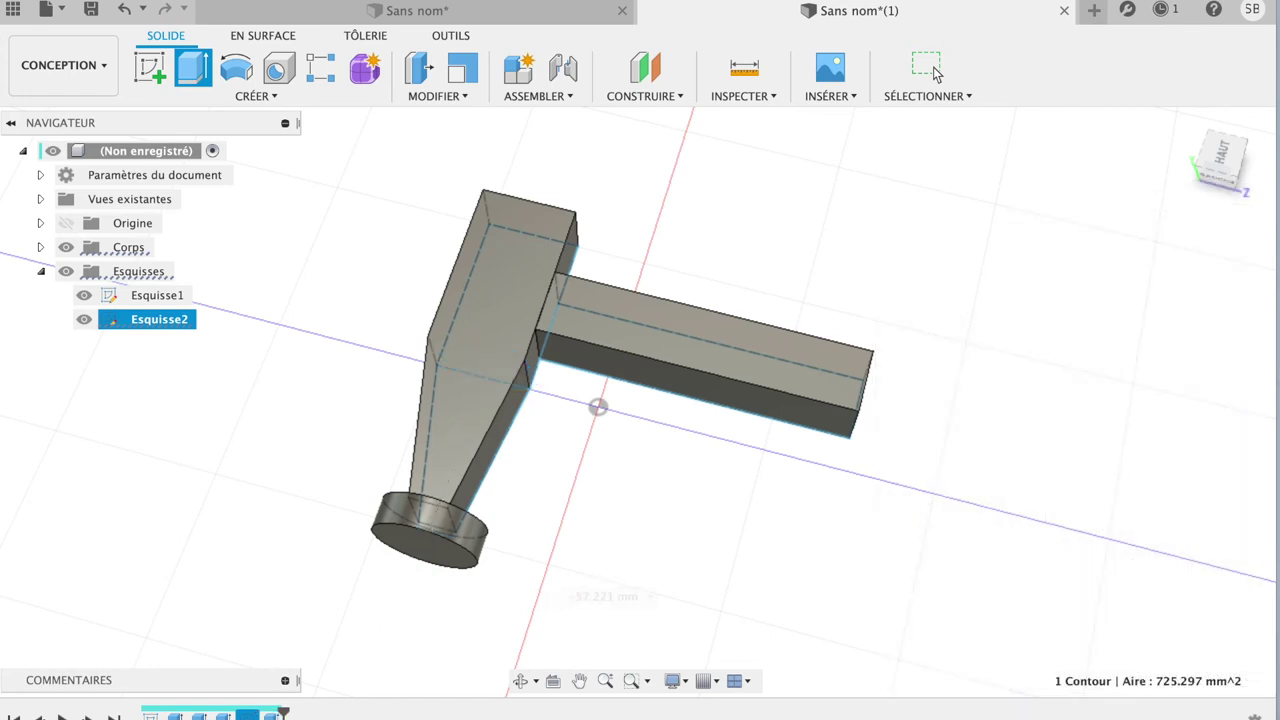
- Finish the pommel extrusion and fillet the selected edge with an enlarged radius
left_click(1186, 125)
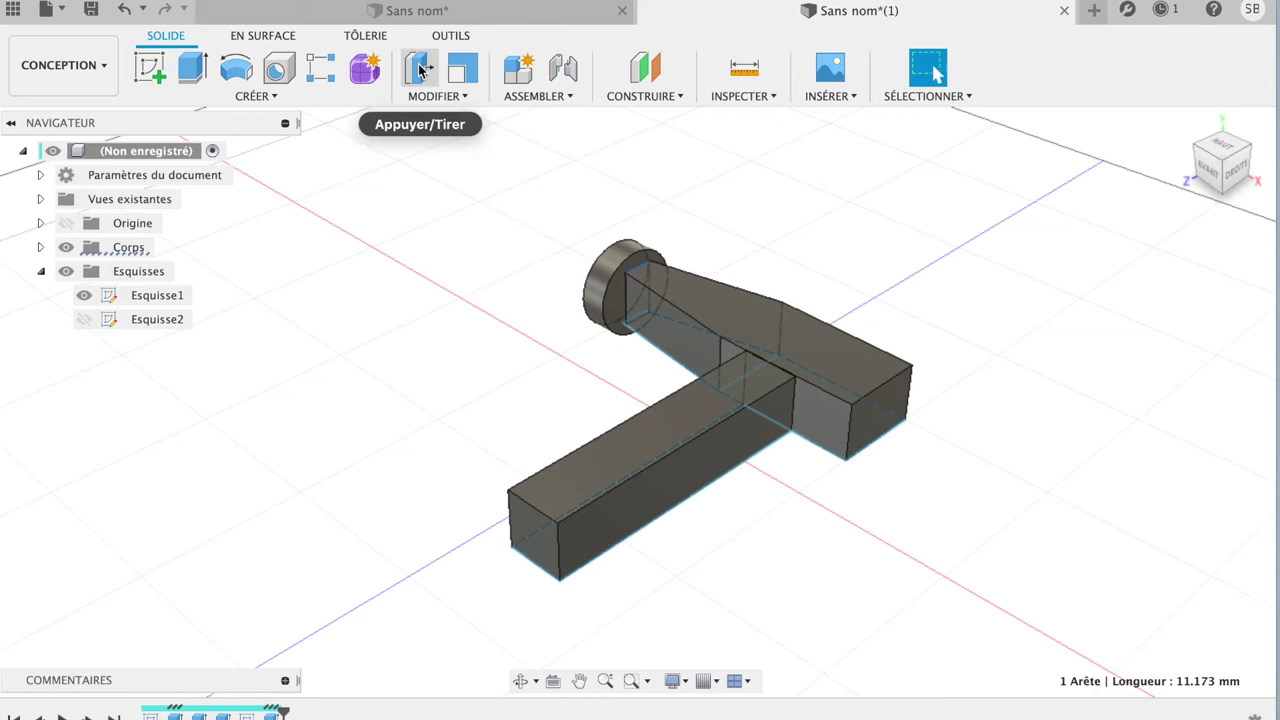
left_click(433, 100)
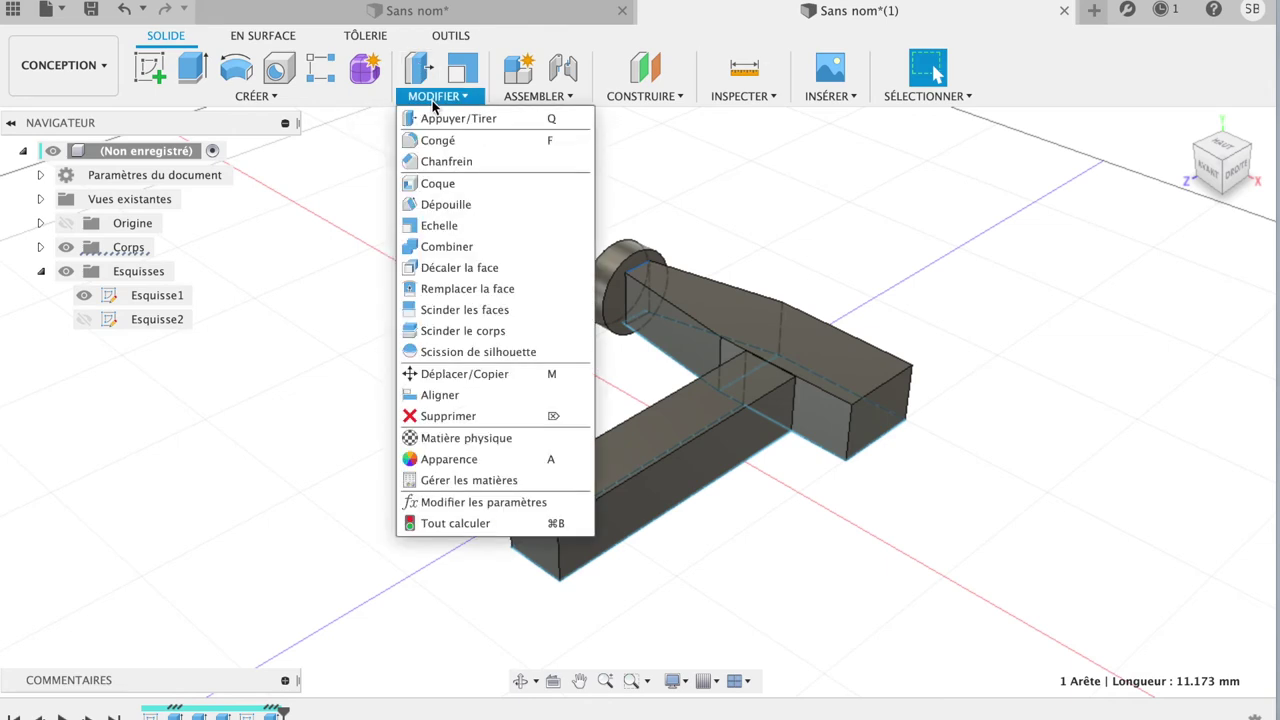
left_click(437, 140)
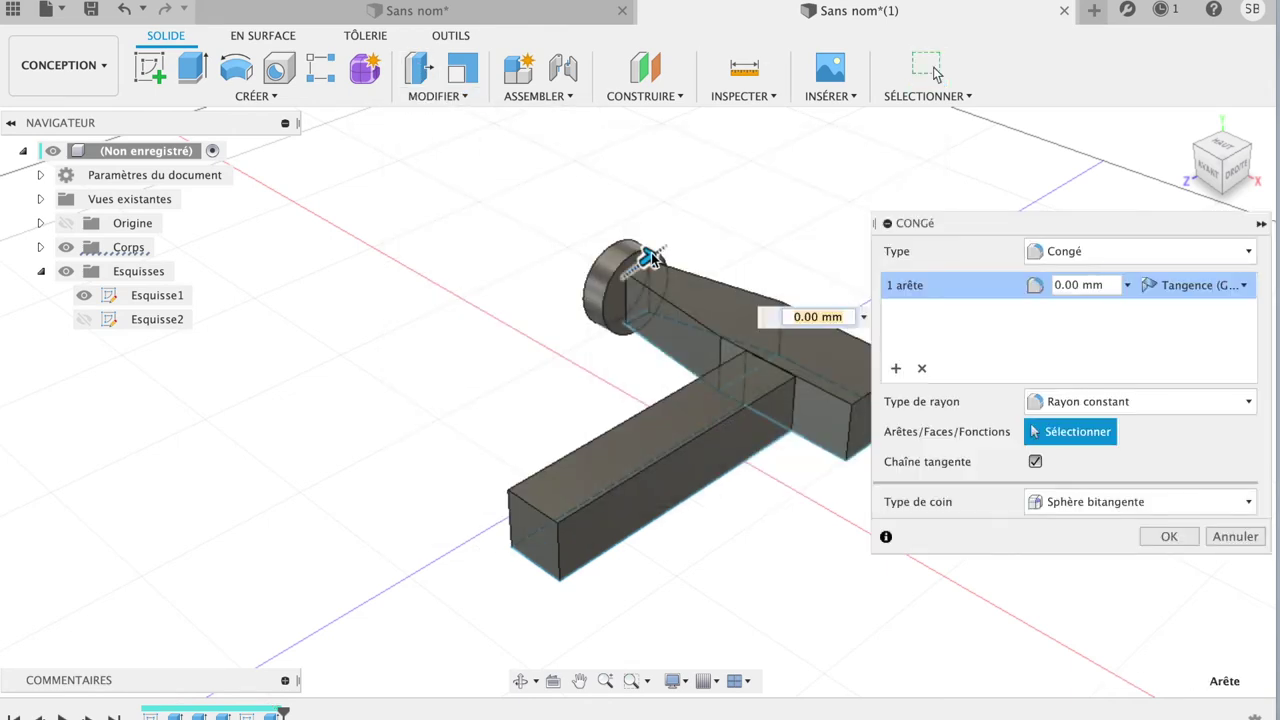
left_click_drag(652, 255, 676, 279)
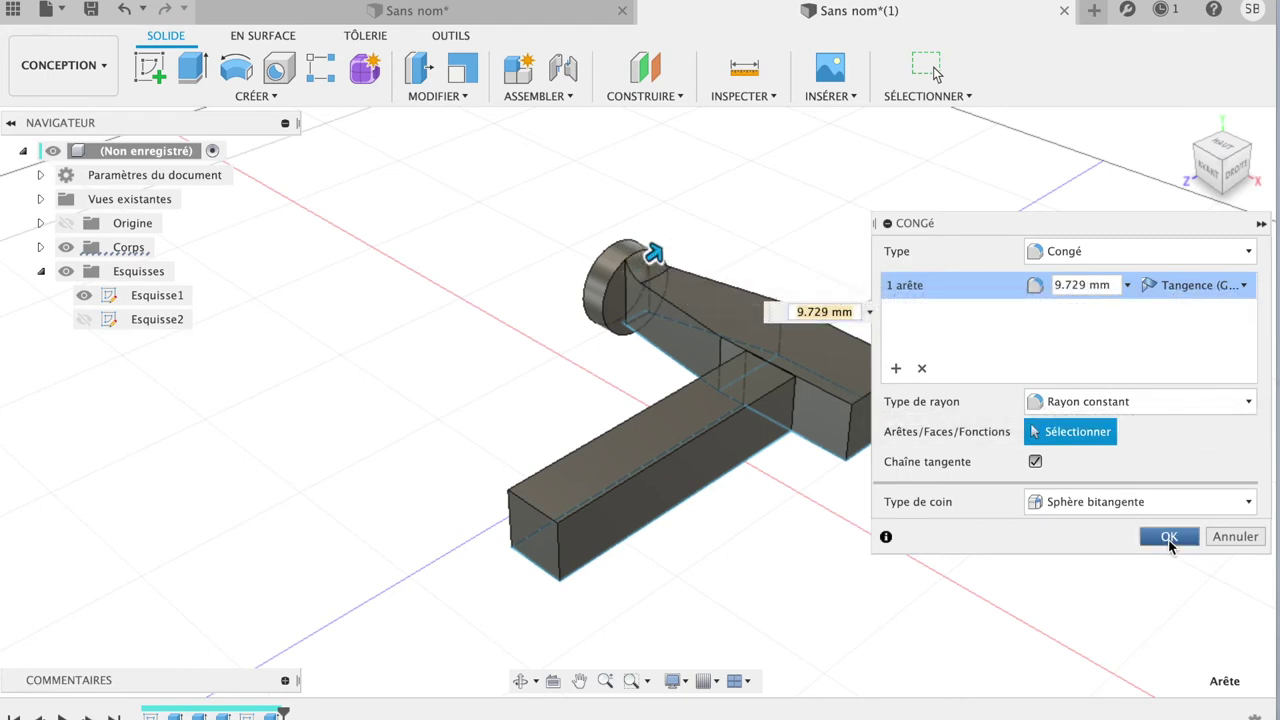
left_click(1169, 538)
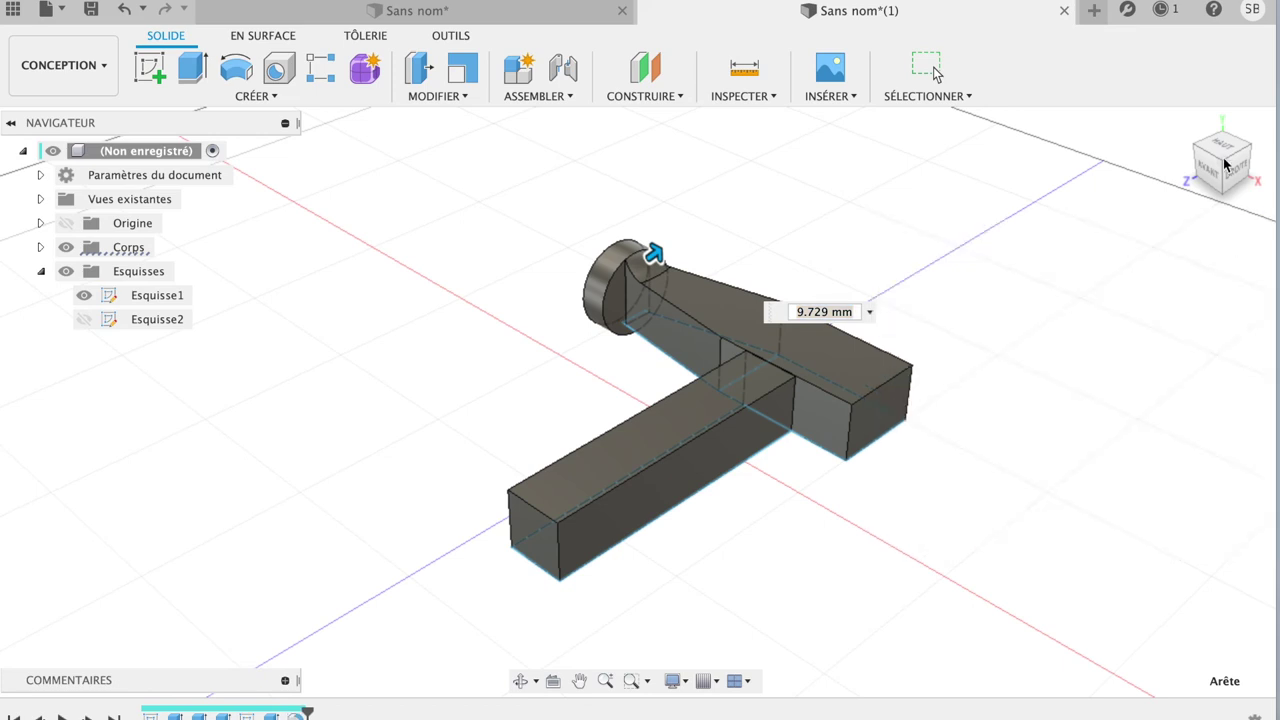
- Fillet the edge where the handle meets the pommel with a 9.729 mm radius
mouse_move(1220, 155)
left_mouse_down()
mouse_move(1171, 177)
mouse_move(1150, 225)
mouse_move(1171, 274)
mouse_move(1168, 407)
left_mouse_up()
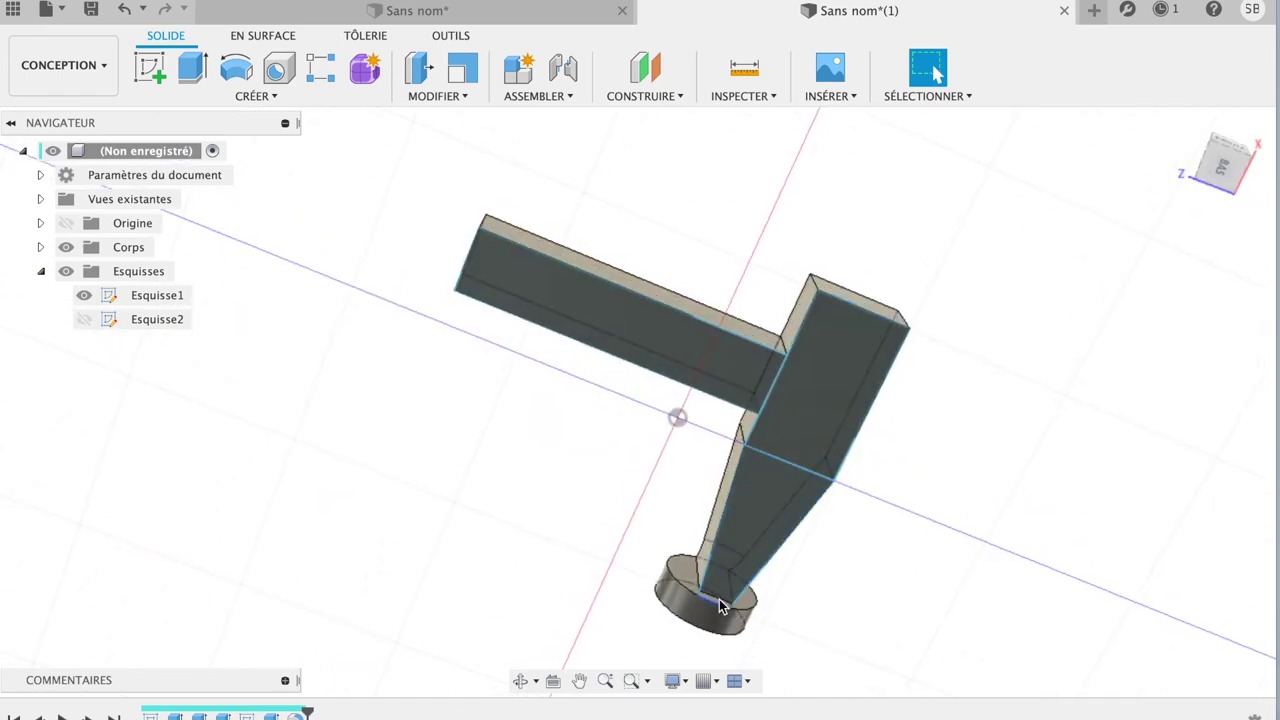
scroll(714, 598, "up", 2)
scroll(714, 598, "up", 1)
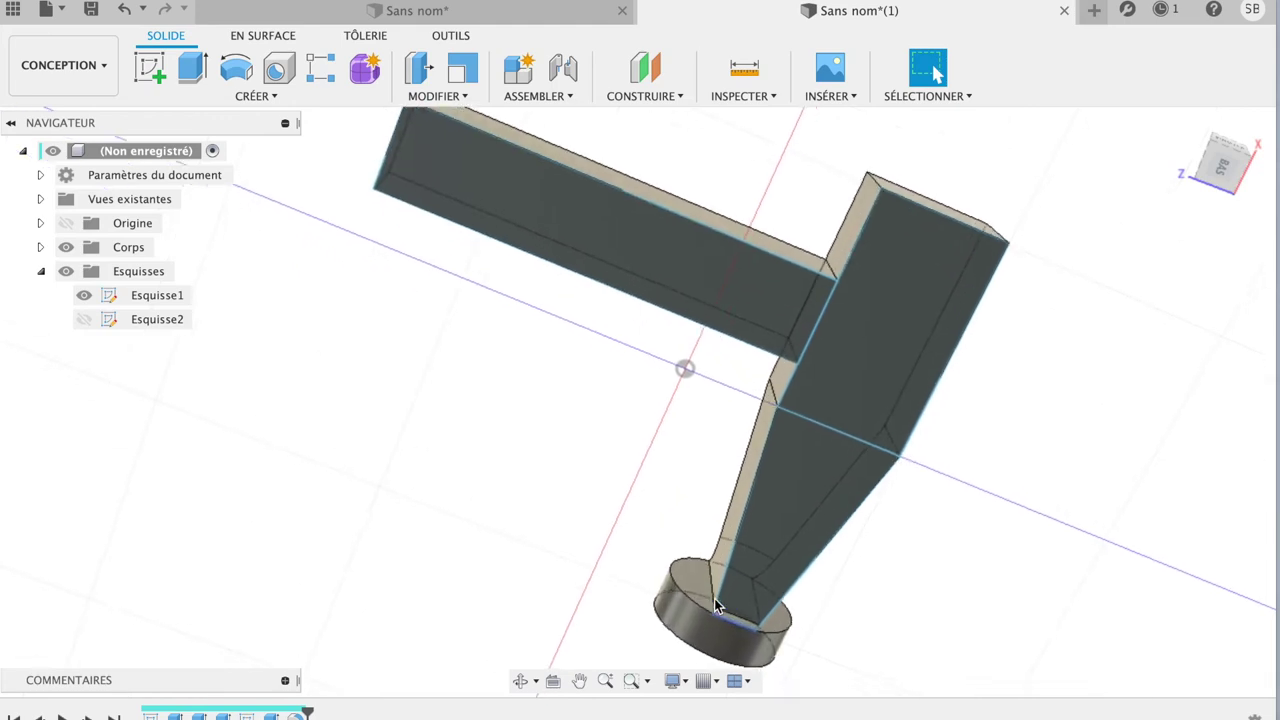
scroll(714, 598, "up", 1)
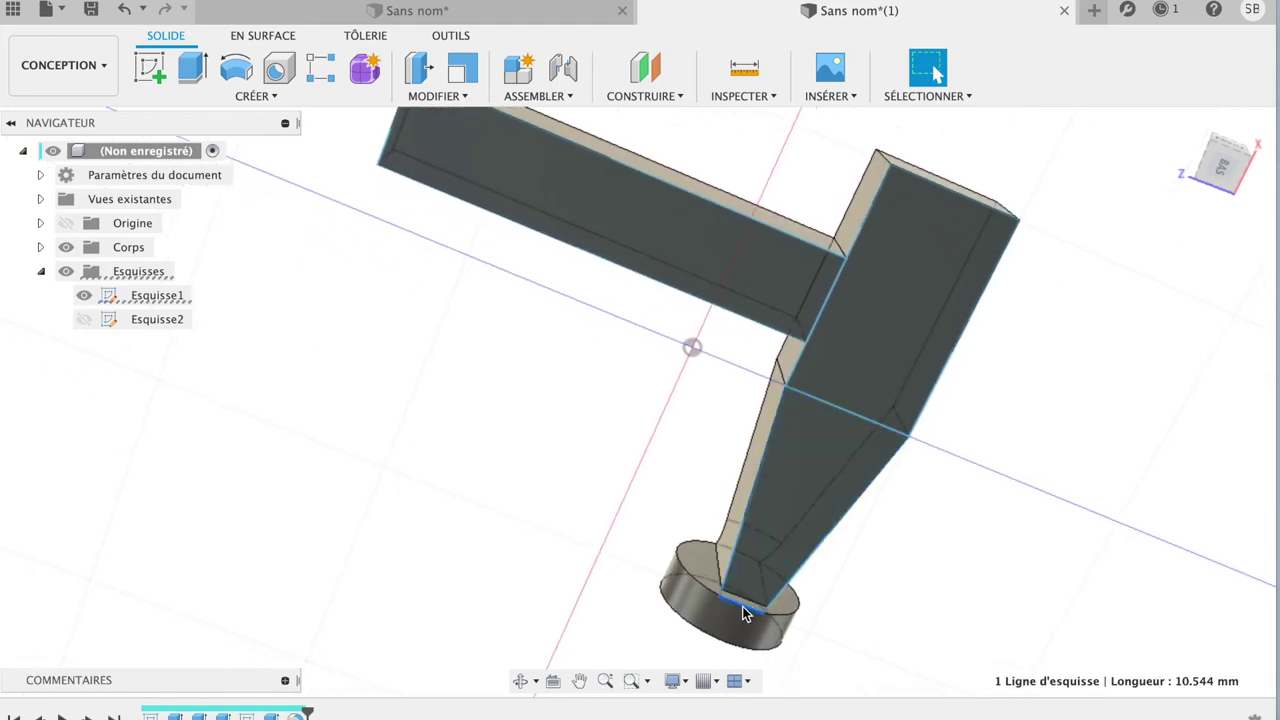
left_click(431, 100)
left_click(437, 140)
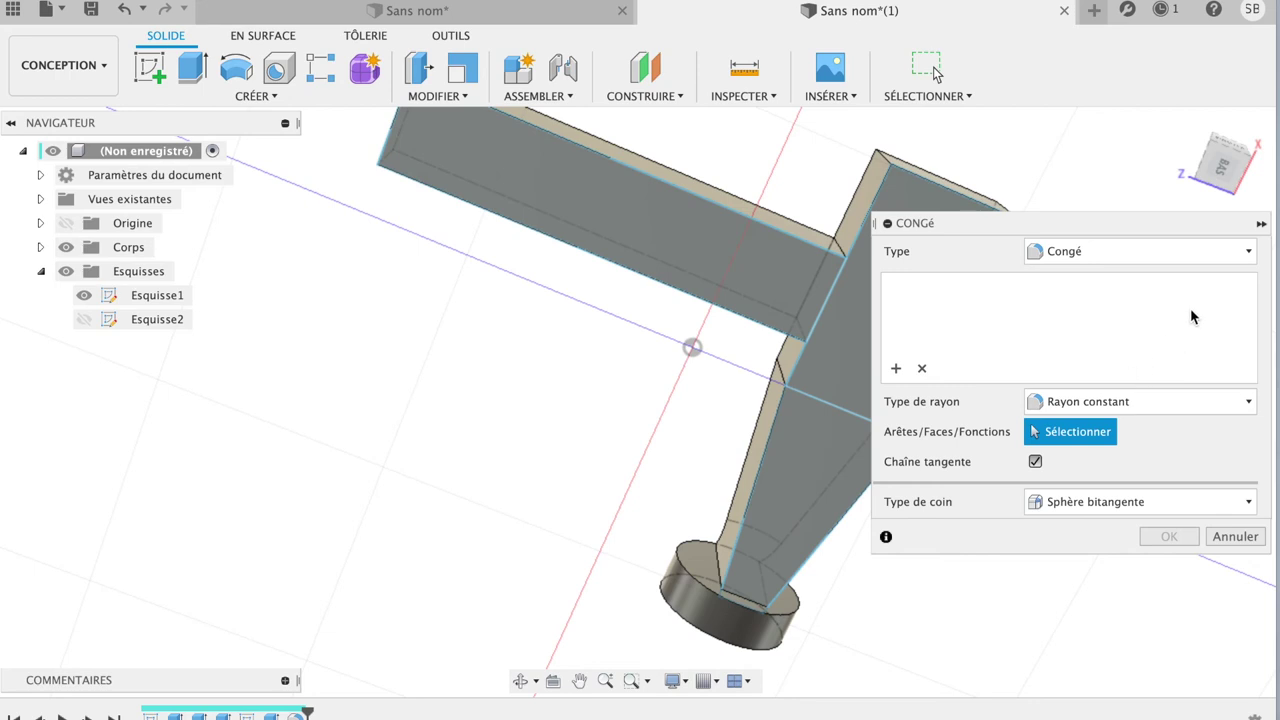
left_click(744, 598)
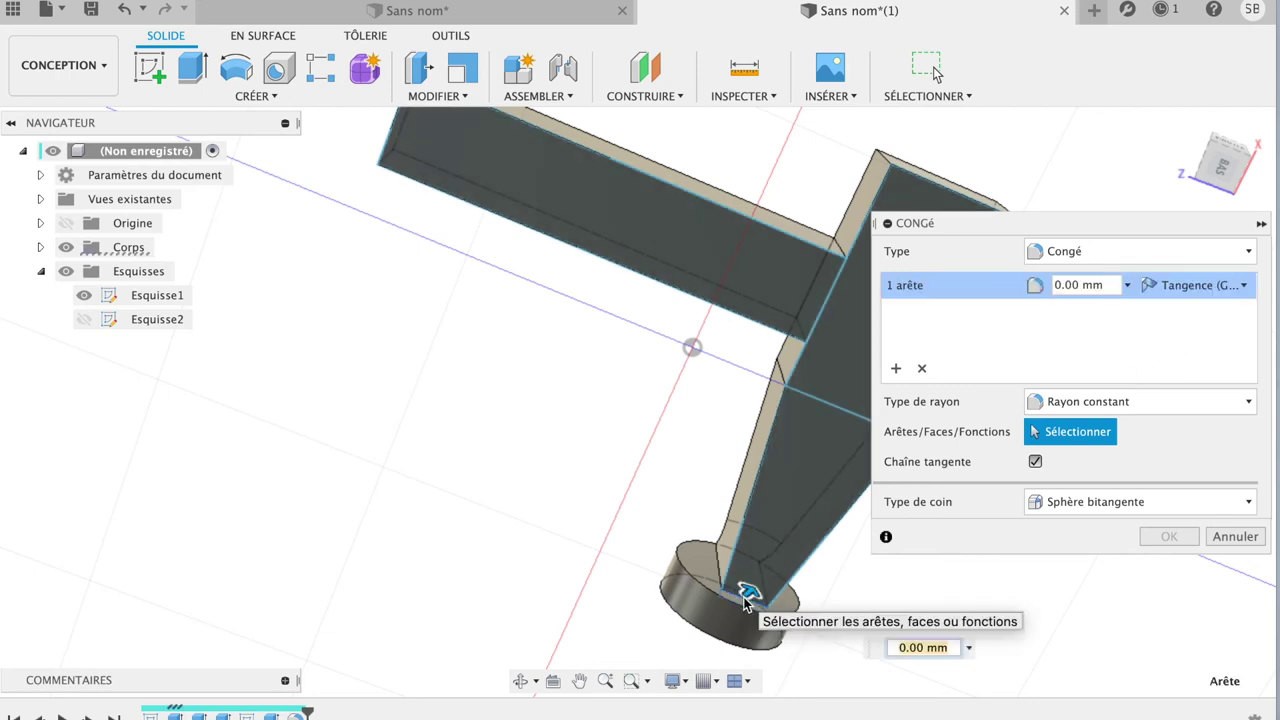
left_click(1129, 286)
left_click(1107, 312)
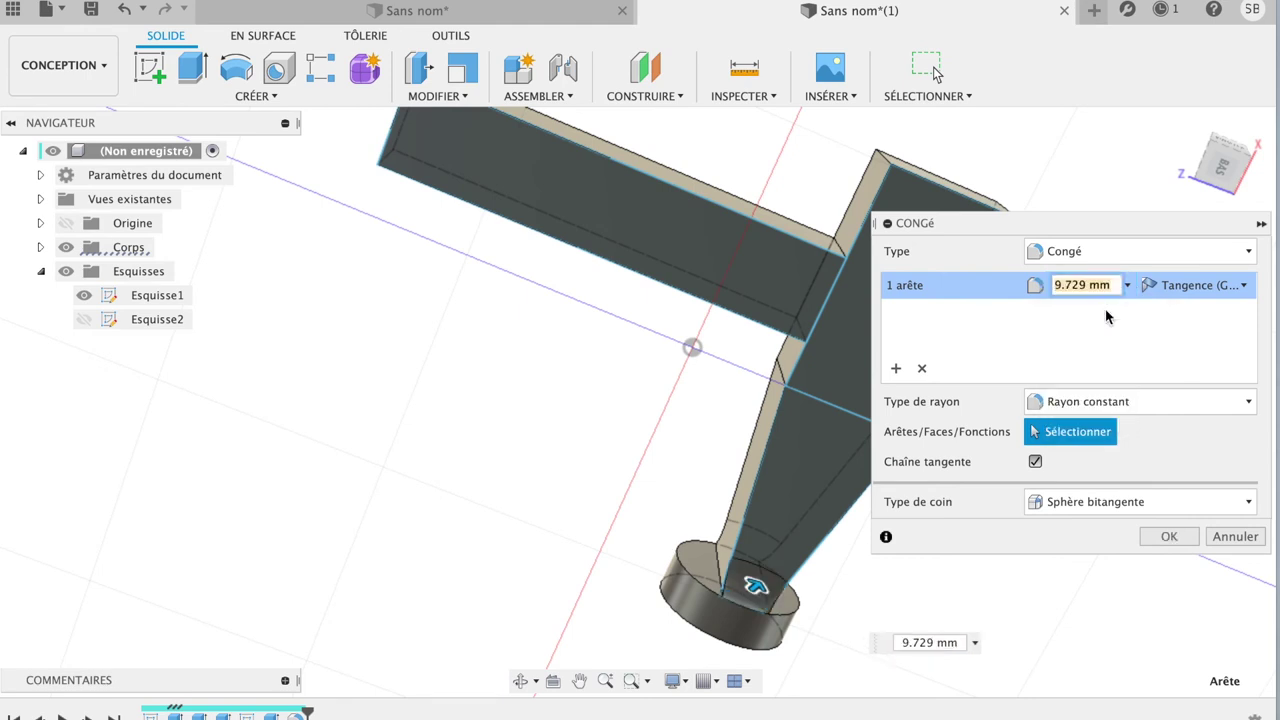
left_click(1178, 536)
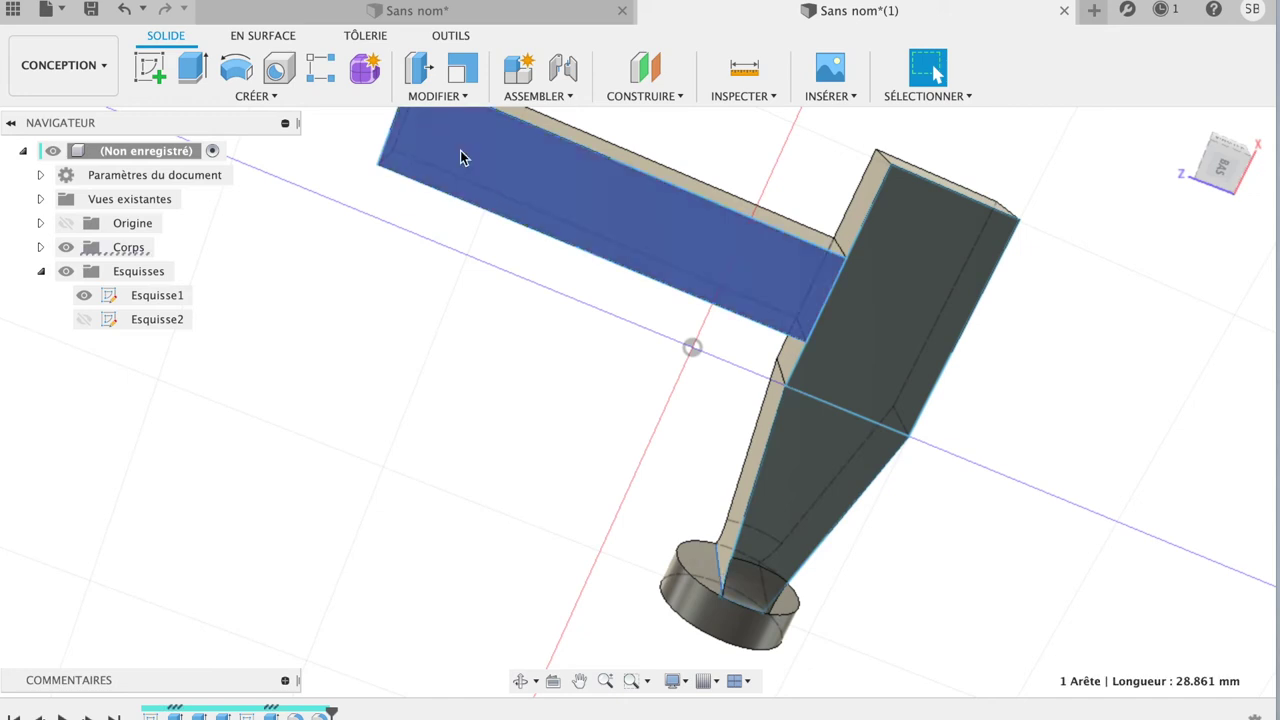
left_click(439, 98)
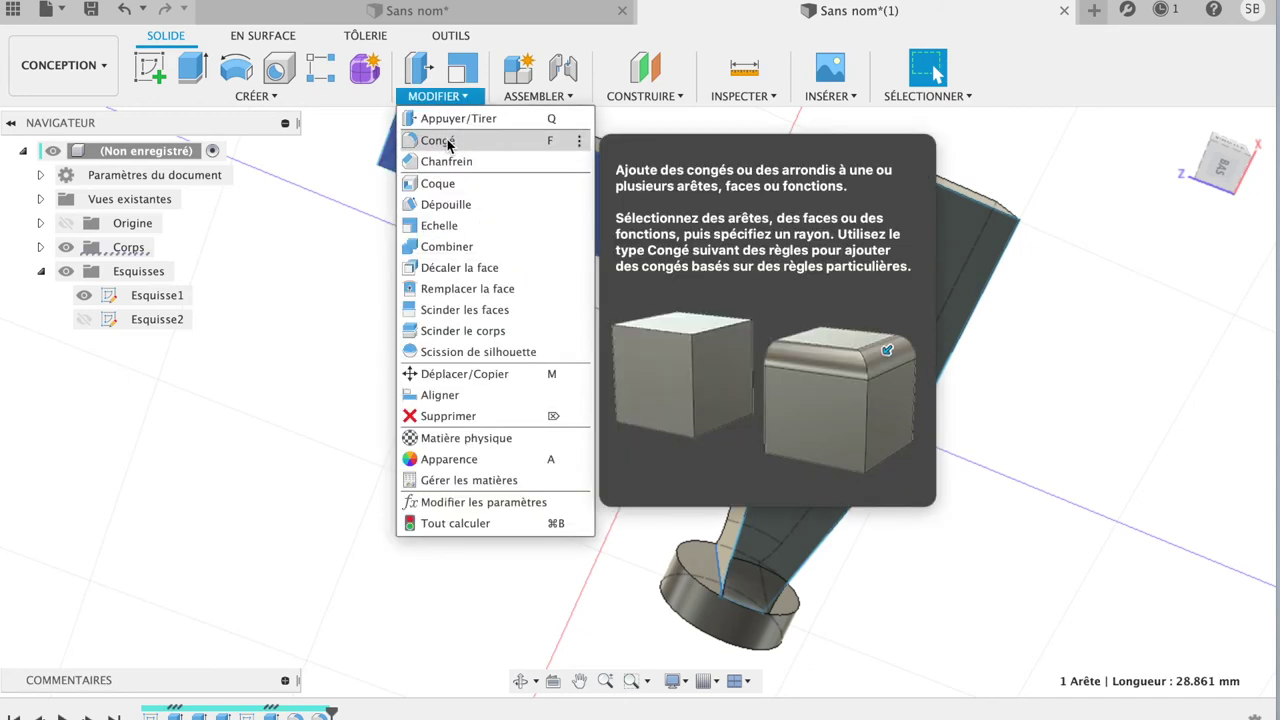
left_click(478, 137)
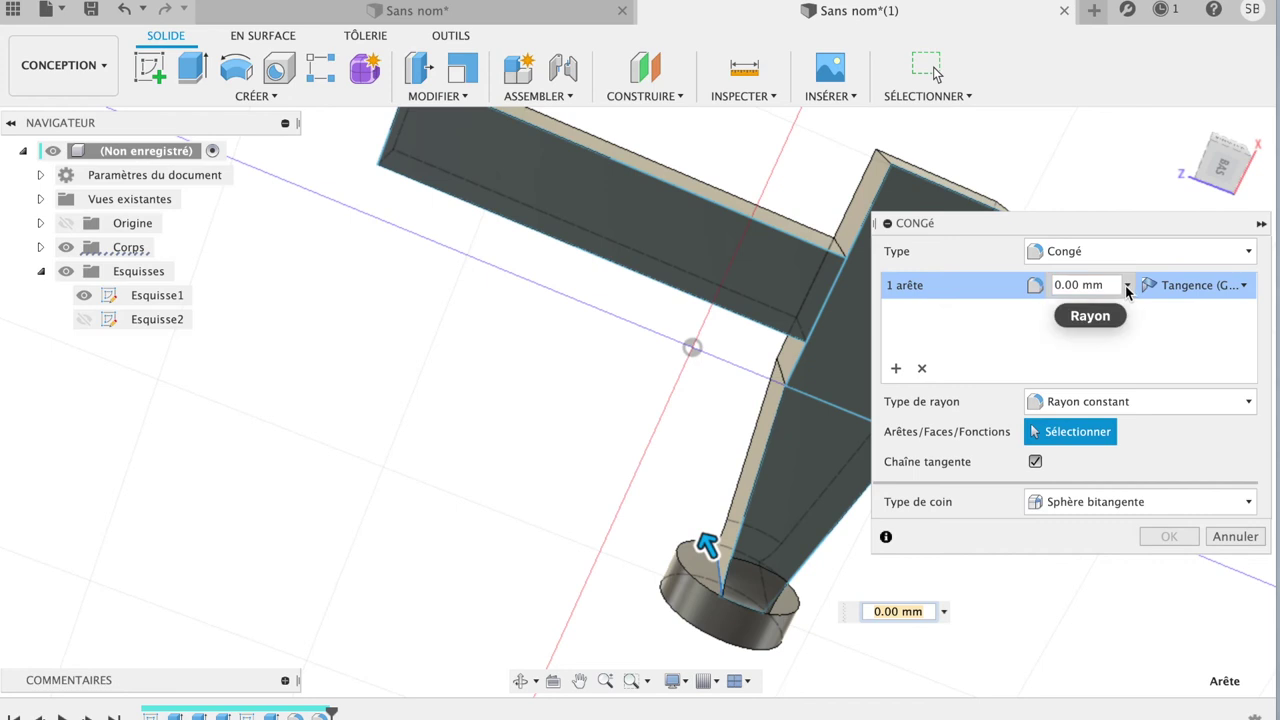
left_click(1127, 285)
left_click(1107, 313)
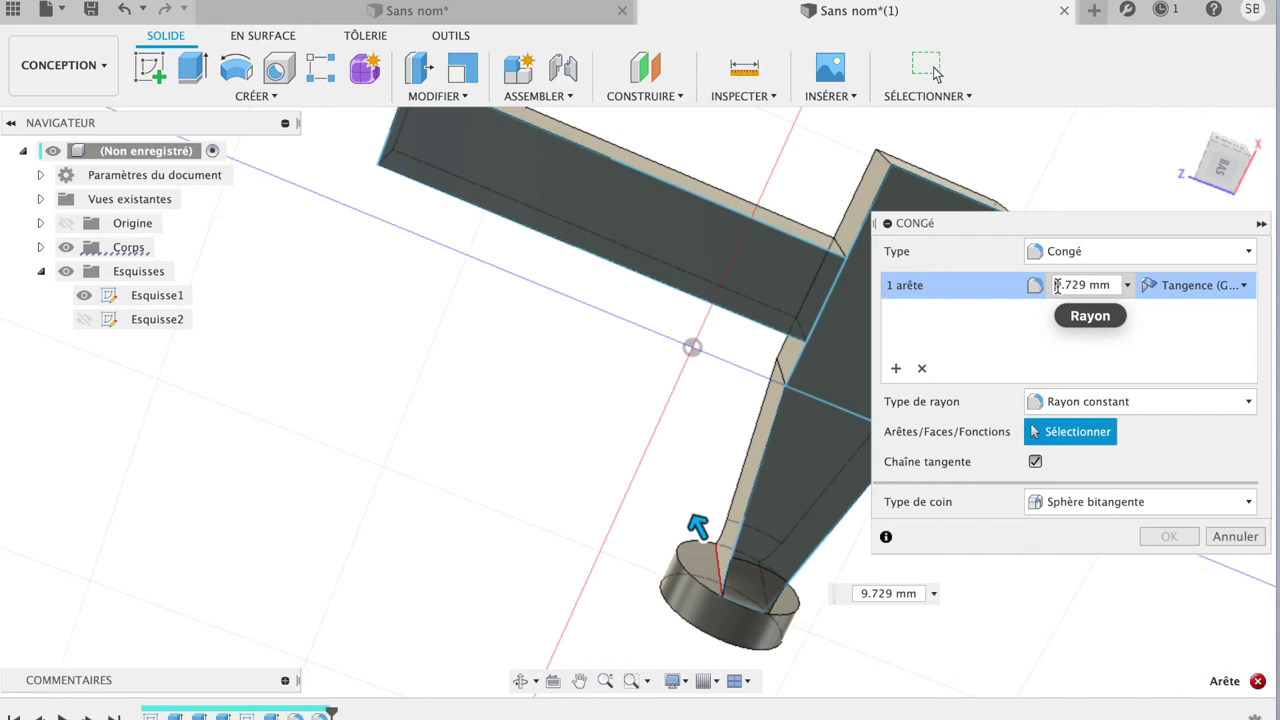
type("-")
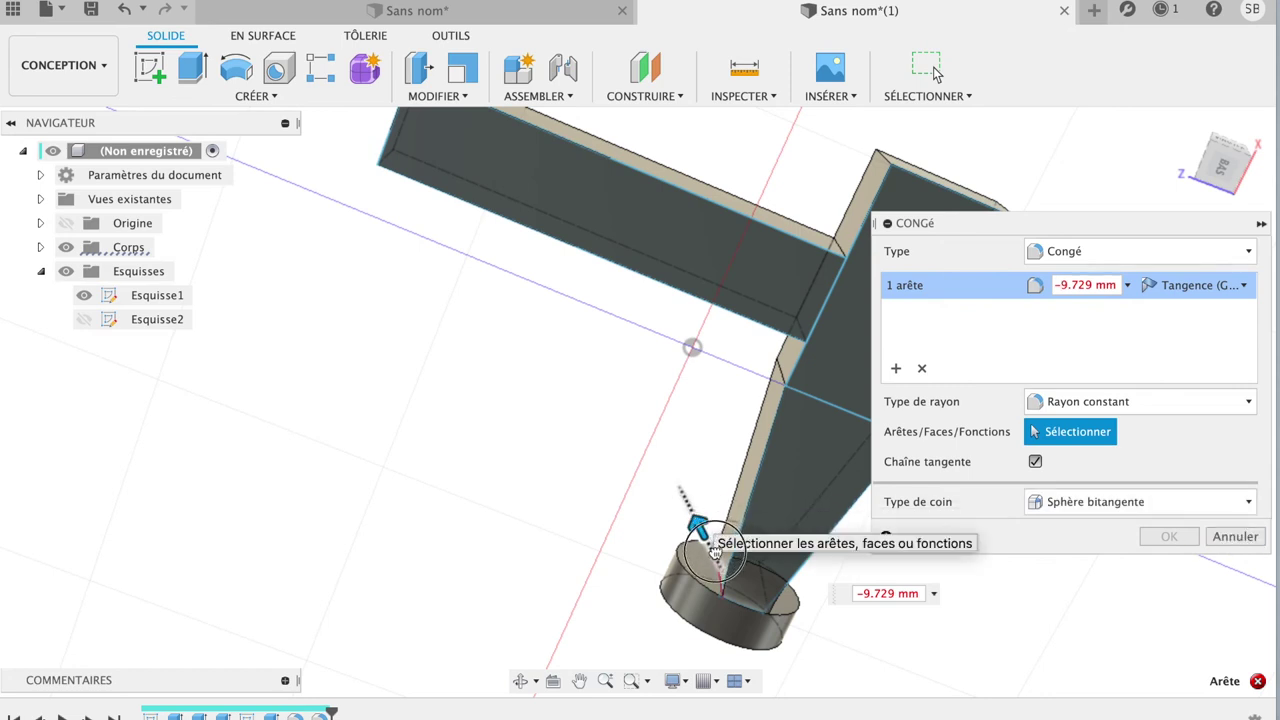
left_click_drag(698, 518, 707, 543)
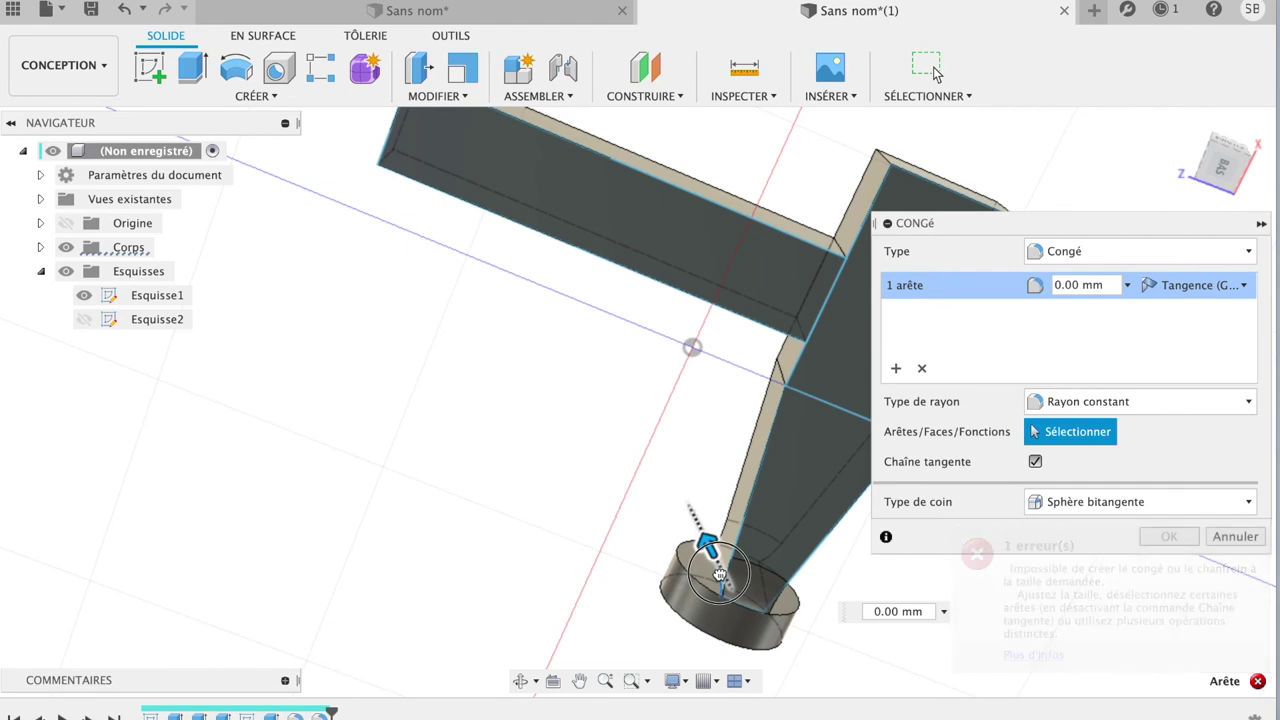
left_click(1240, 537)
mouse_move(1218, 172)
left_mouse_down()
mouse_move(1136, 148)
mouse_move(1102, 260)
left_mouse_up()
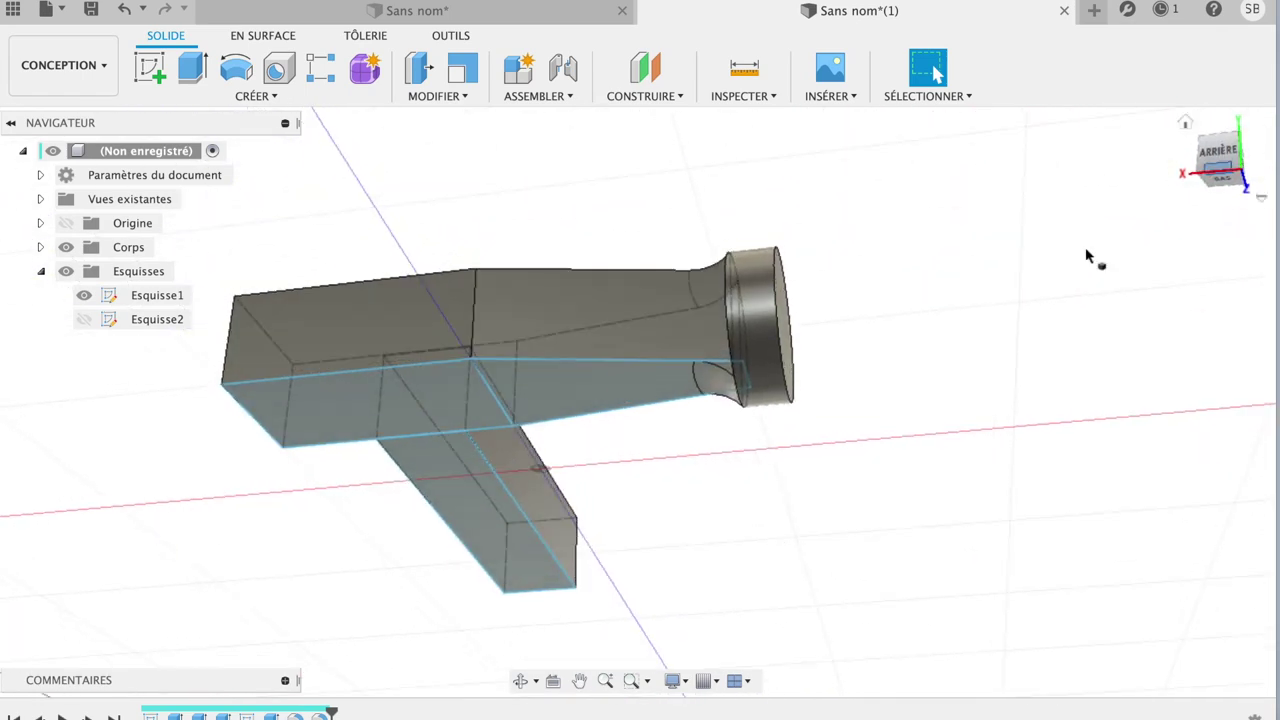
- Fillet the pommel's circular outer rim with a radius of about 6.657 mm
left_click(774, 320)
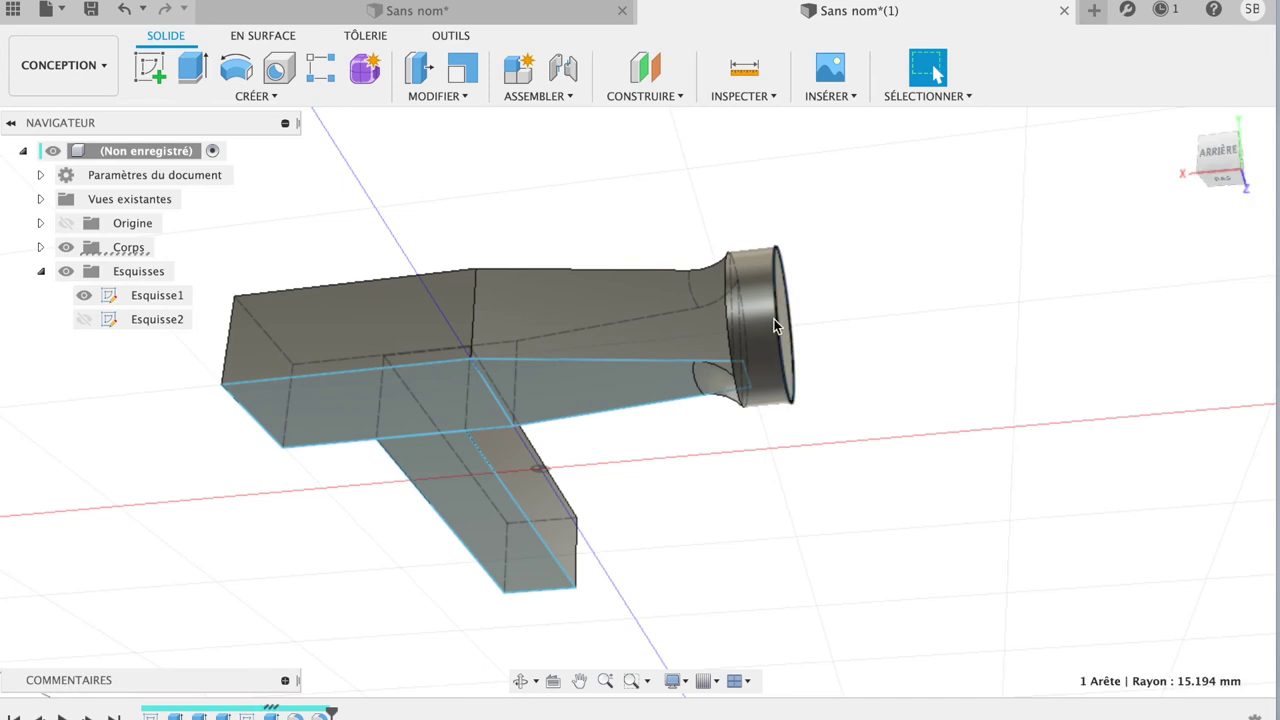
left_click(462, 100)
left_click(455, 138)
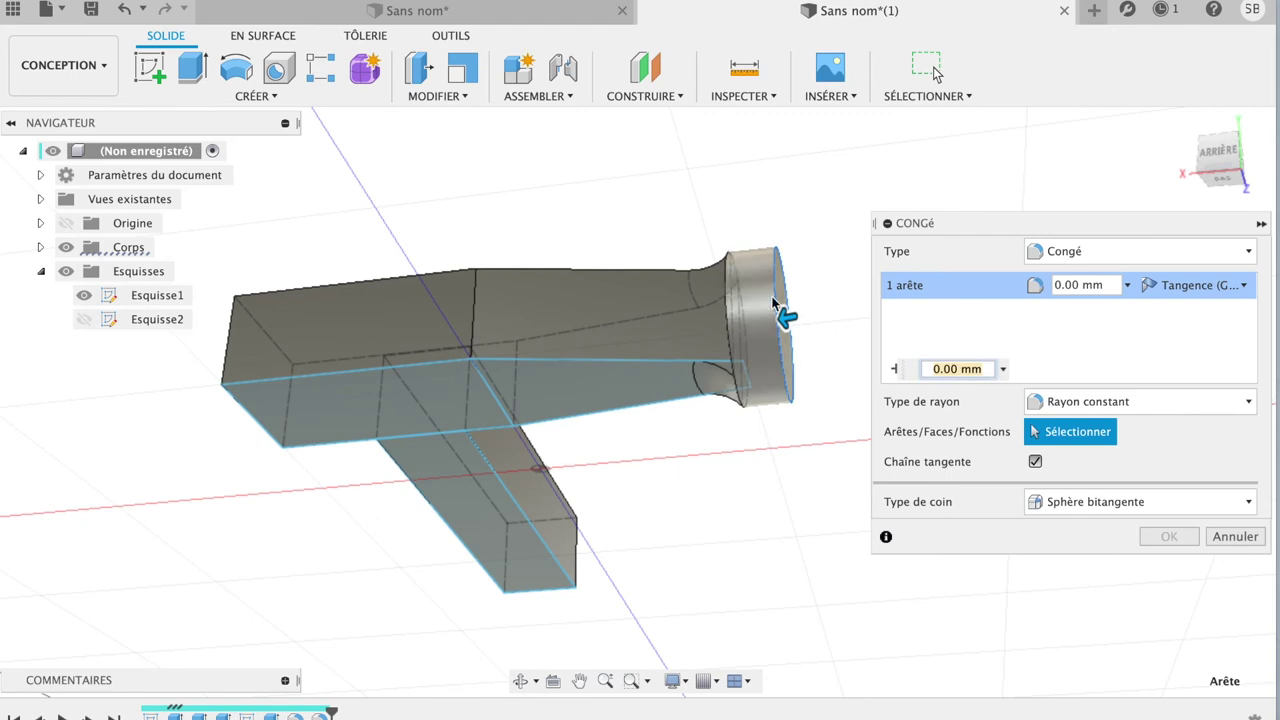
left_click_drag(789, 318, 776, 322)
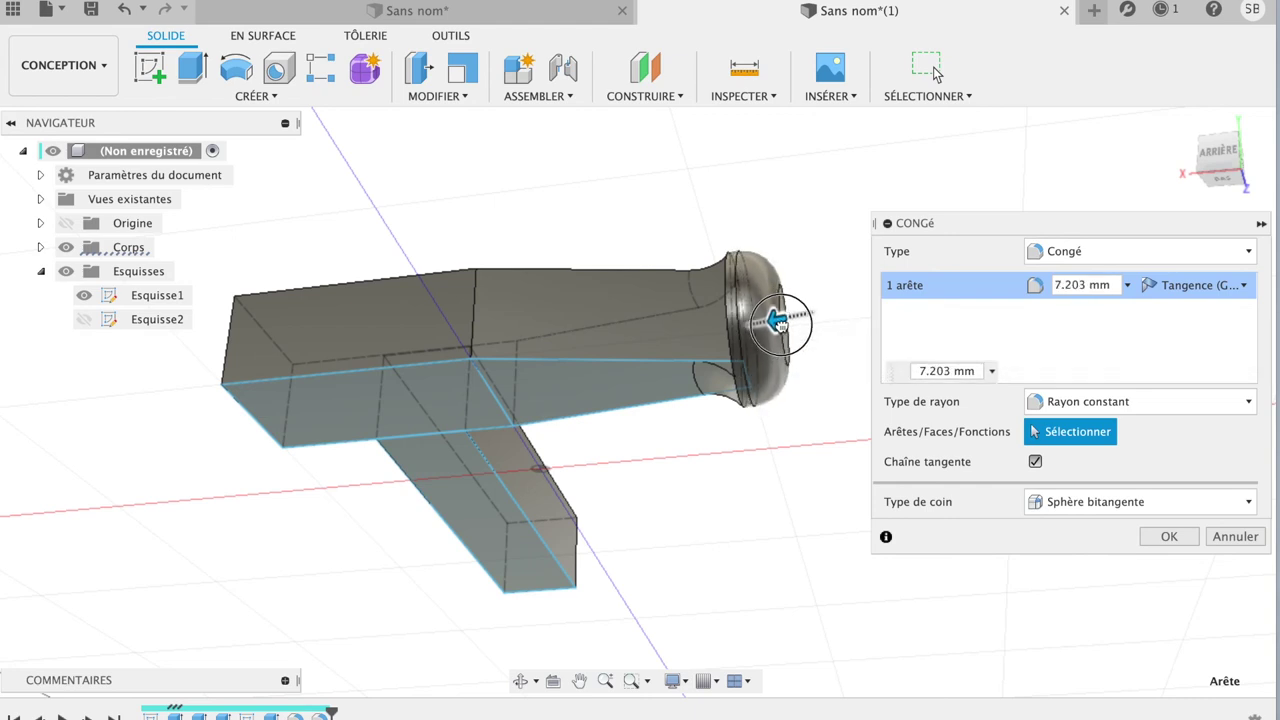
left_click_drag(776, 322, 783, 330)
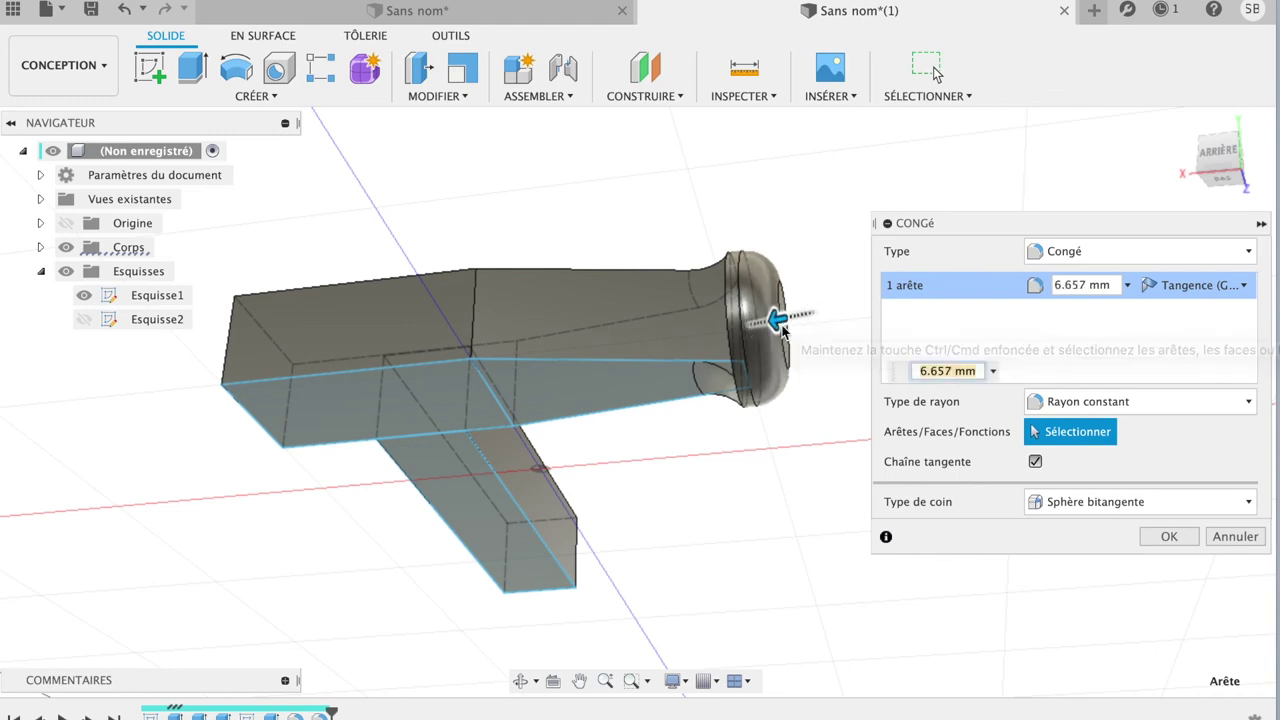
left_click(1169, 537)
mouse_move(1222, 163)
left_mouse_down()
mouse_move(1180, 129)
mouse_move(1151, 157)
mouse_move(1270, 131)
left_mouse_up()
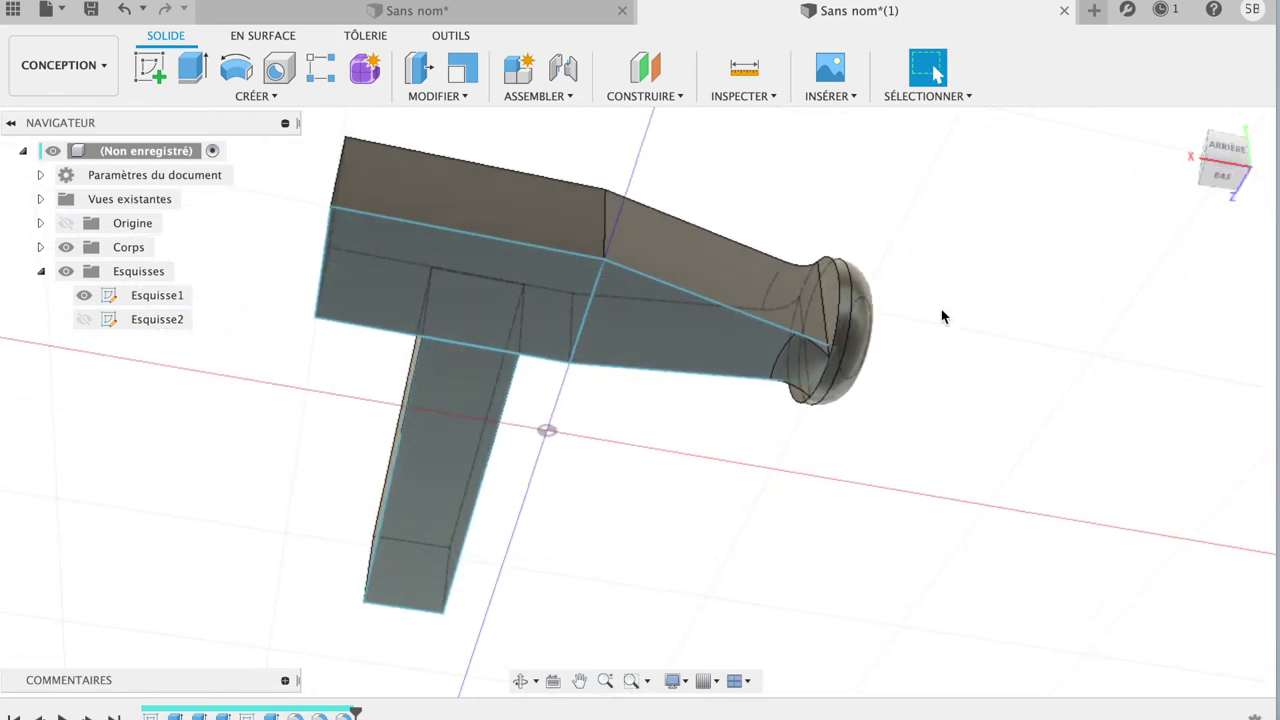
- Fillet the handle's top edge with a very large radius of about 652 mm
left_click(617, 262)
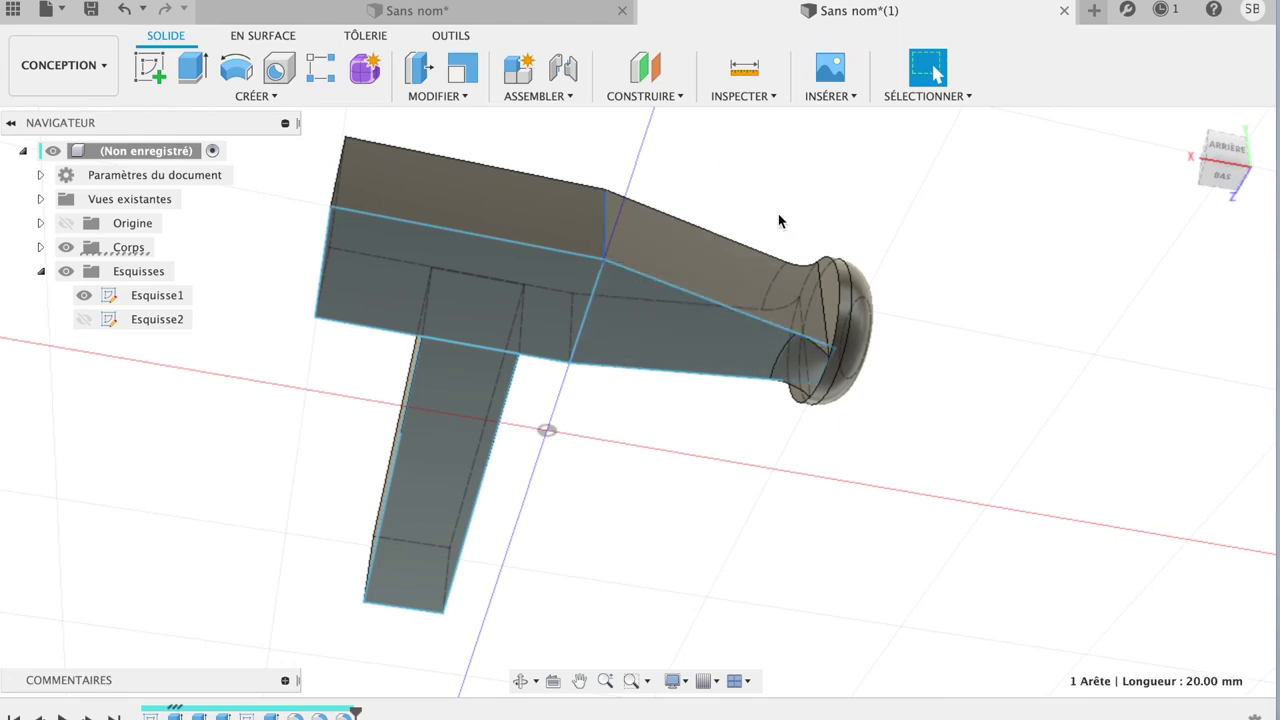
left_click(466, 99)
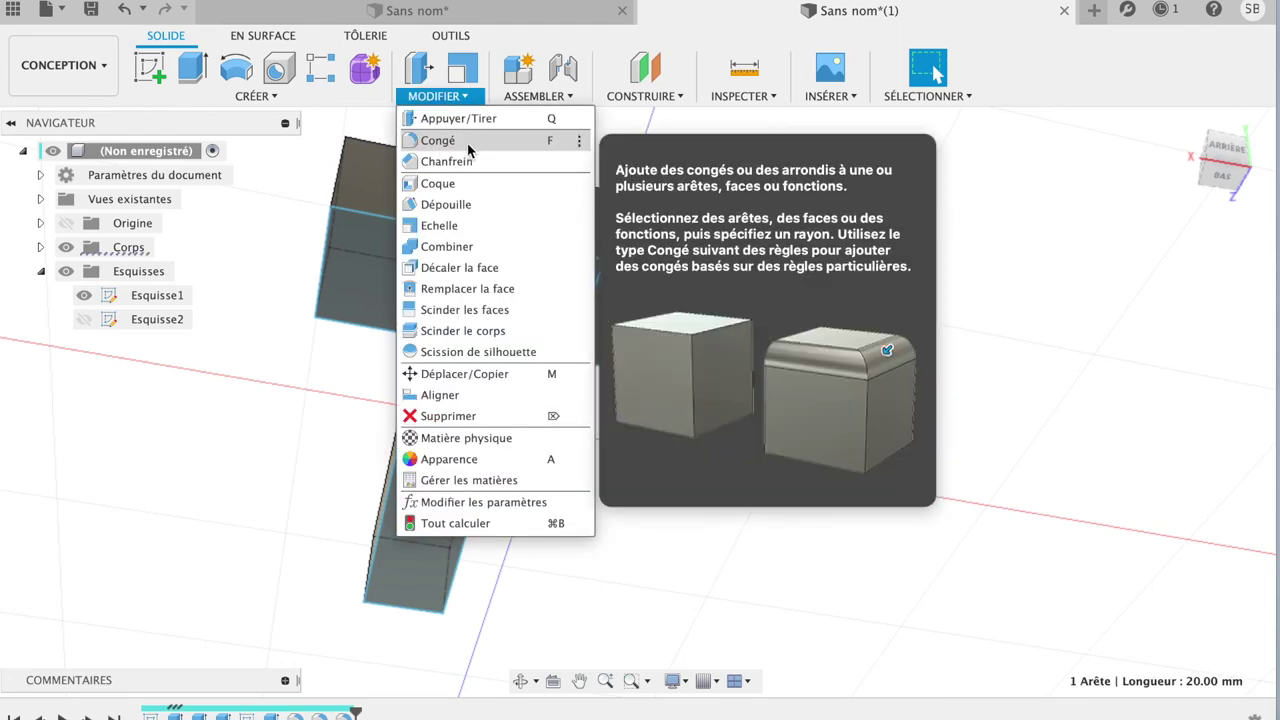
left_click(467, 142)
left_click_drag(610, 212, 606, 230)
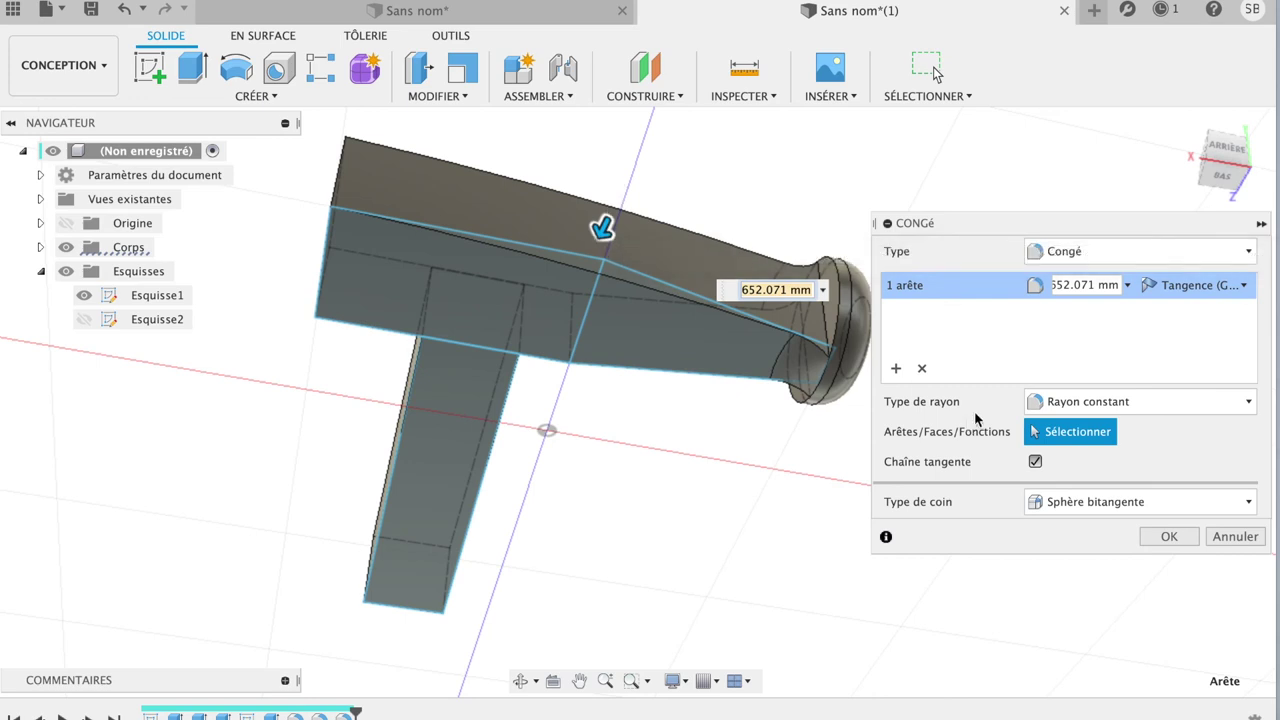
left_click(1152, 537)
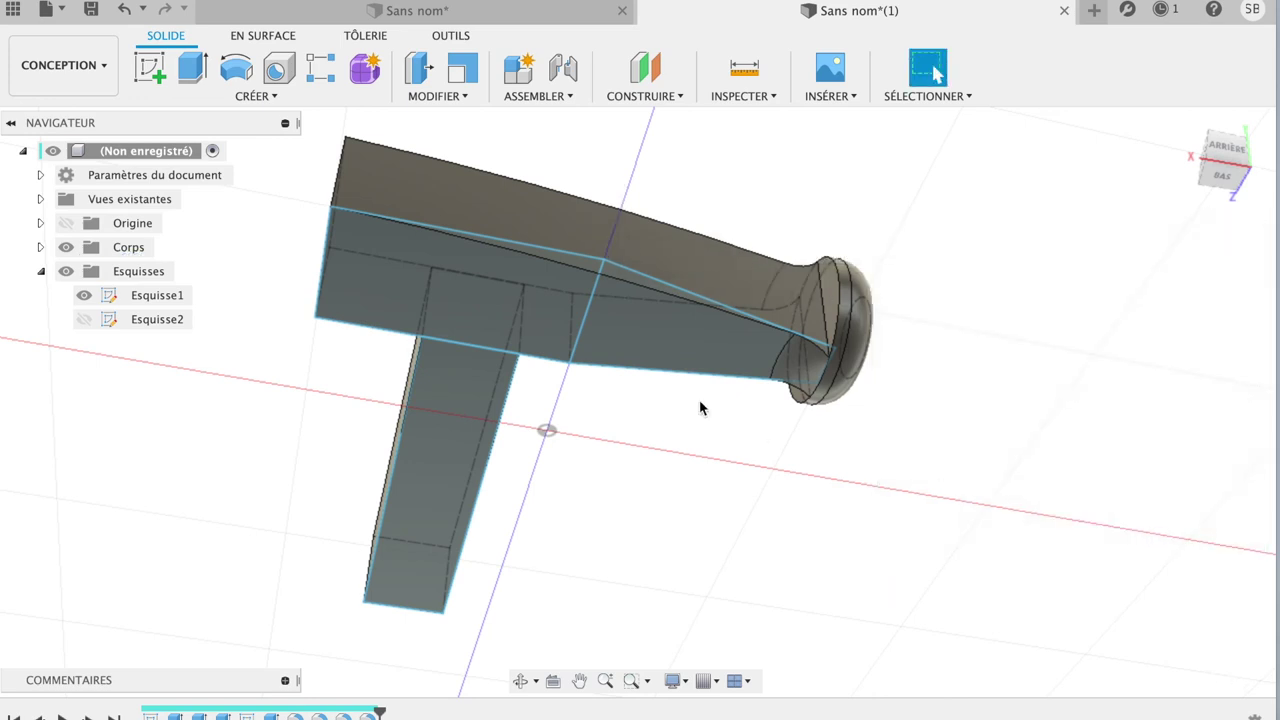
- Try a second fillet on the head's faces, cancel it, and return to the home view
left_click(585, 336)
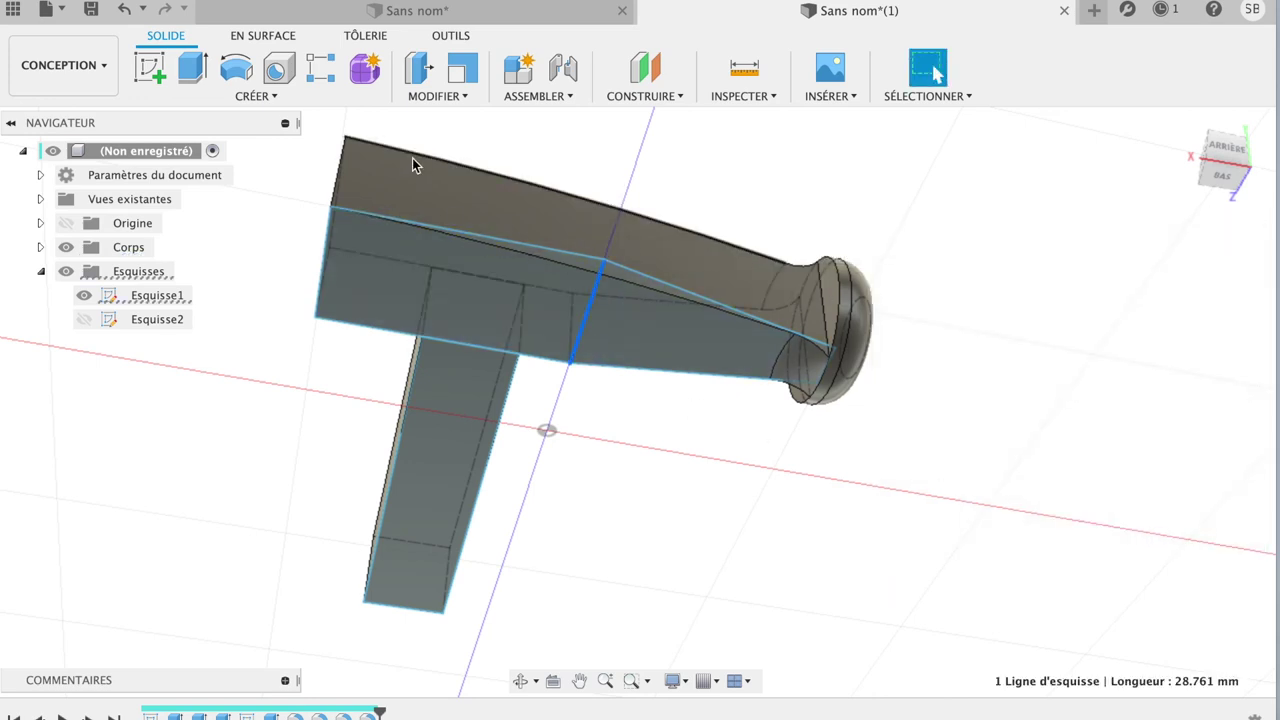
left_click(437, 96)
left_click(437, 140)
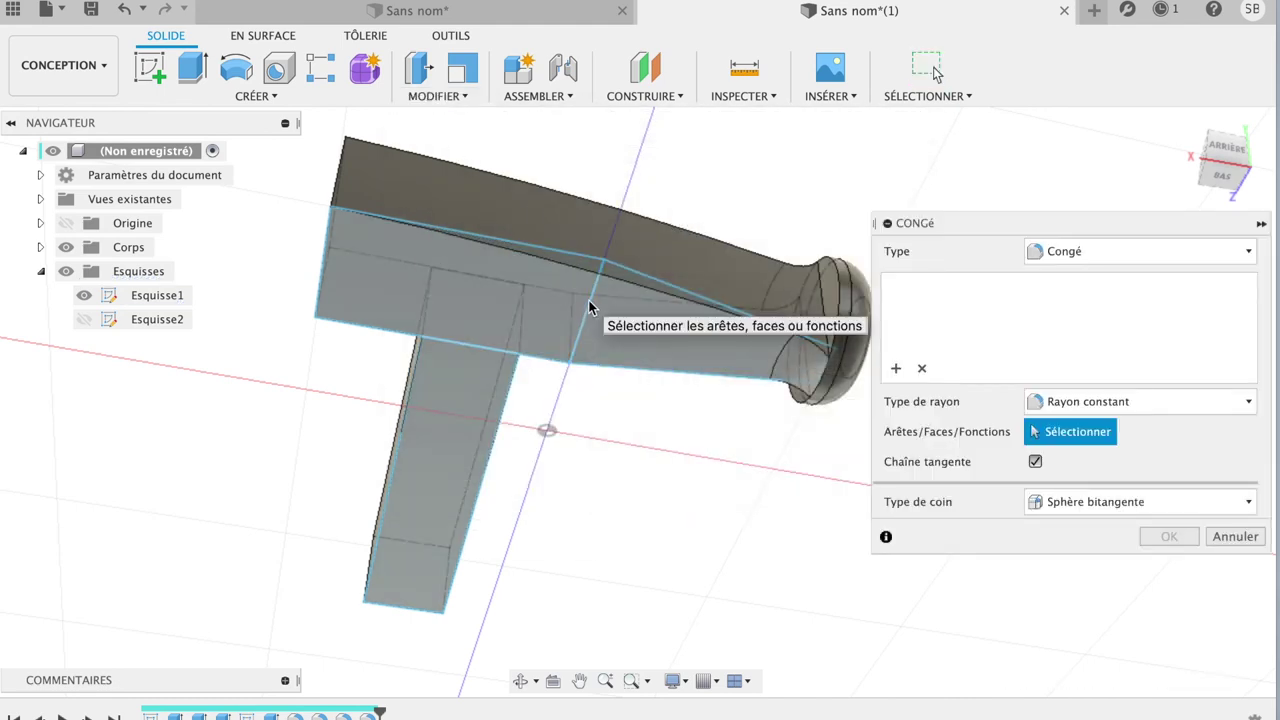
scroll(588, 299, "up", 2)
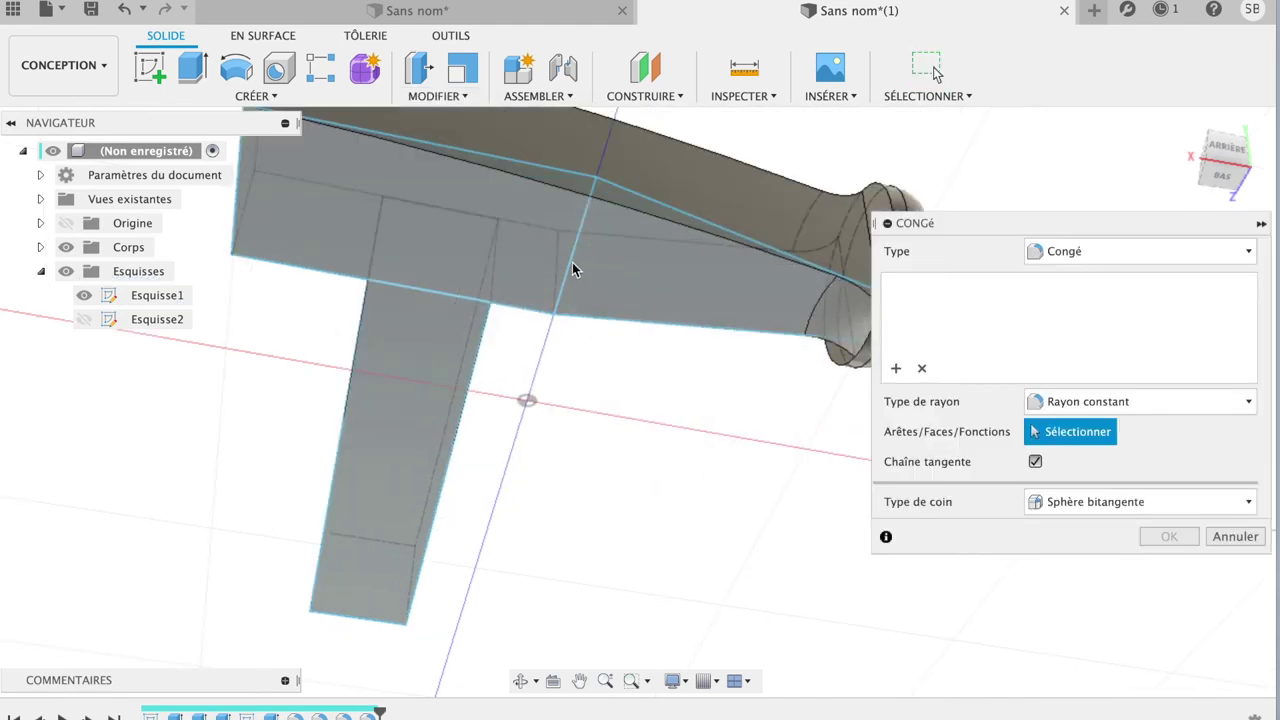
left_click(570, 262)
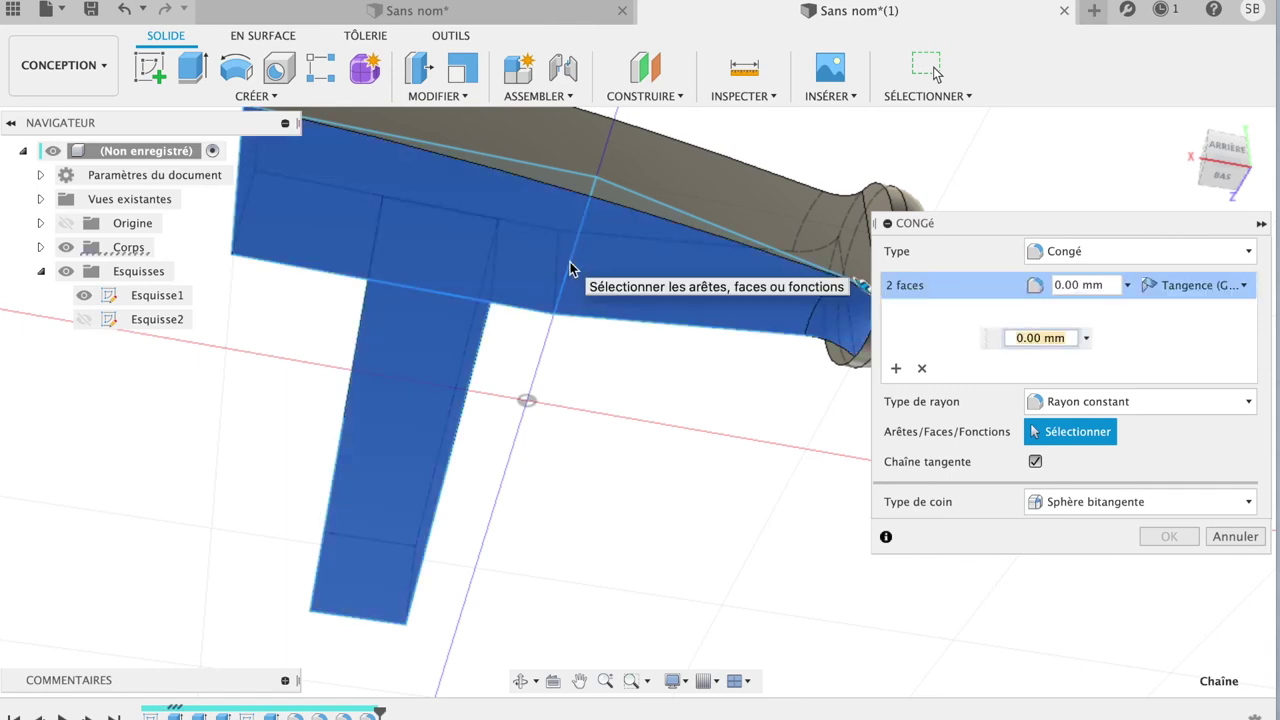
left_click(446, 298)
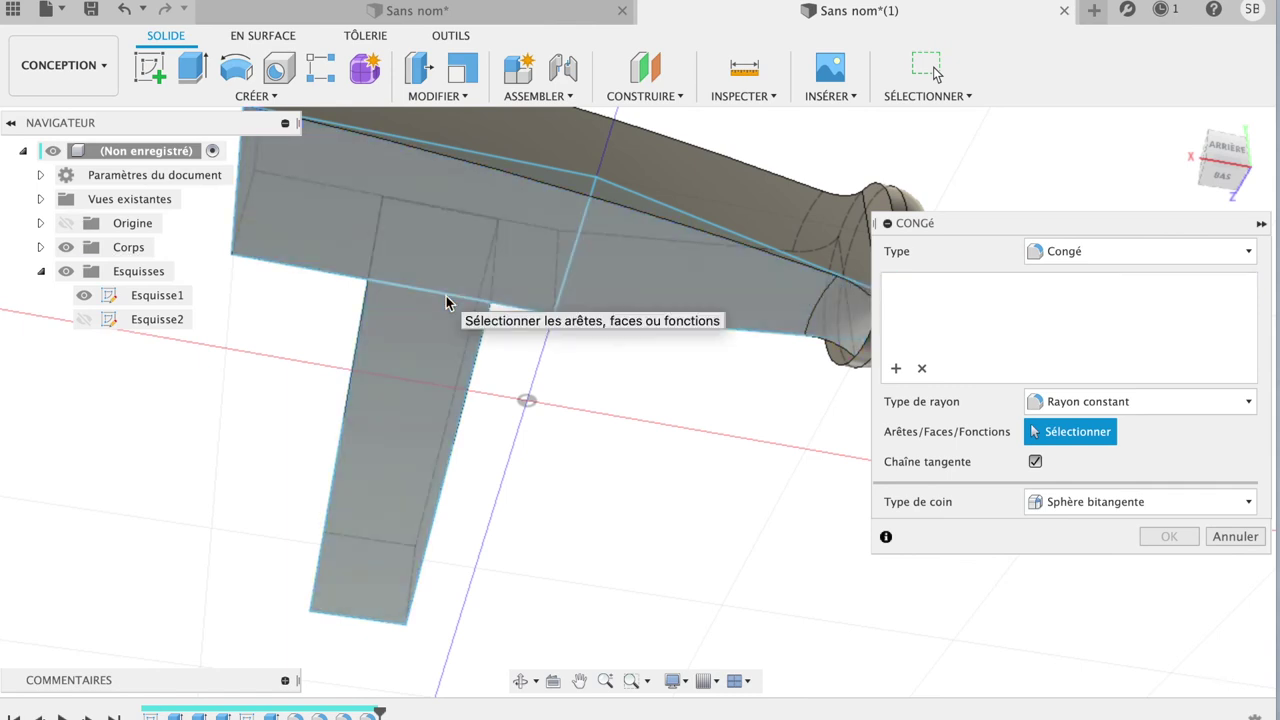
left_click(446, 303)
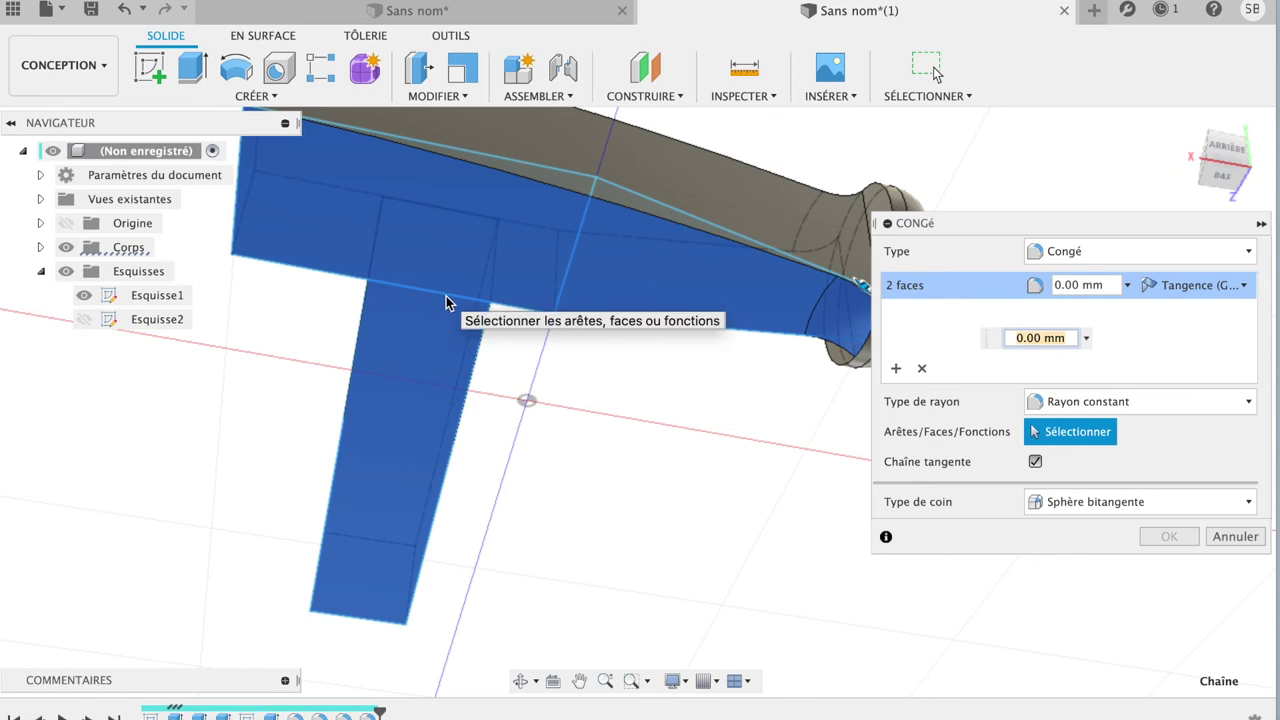
left_click(1240, 537)
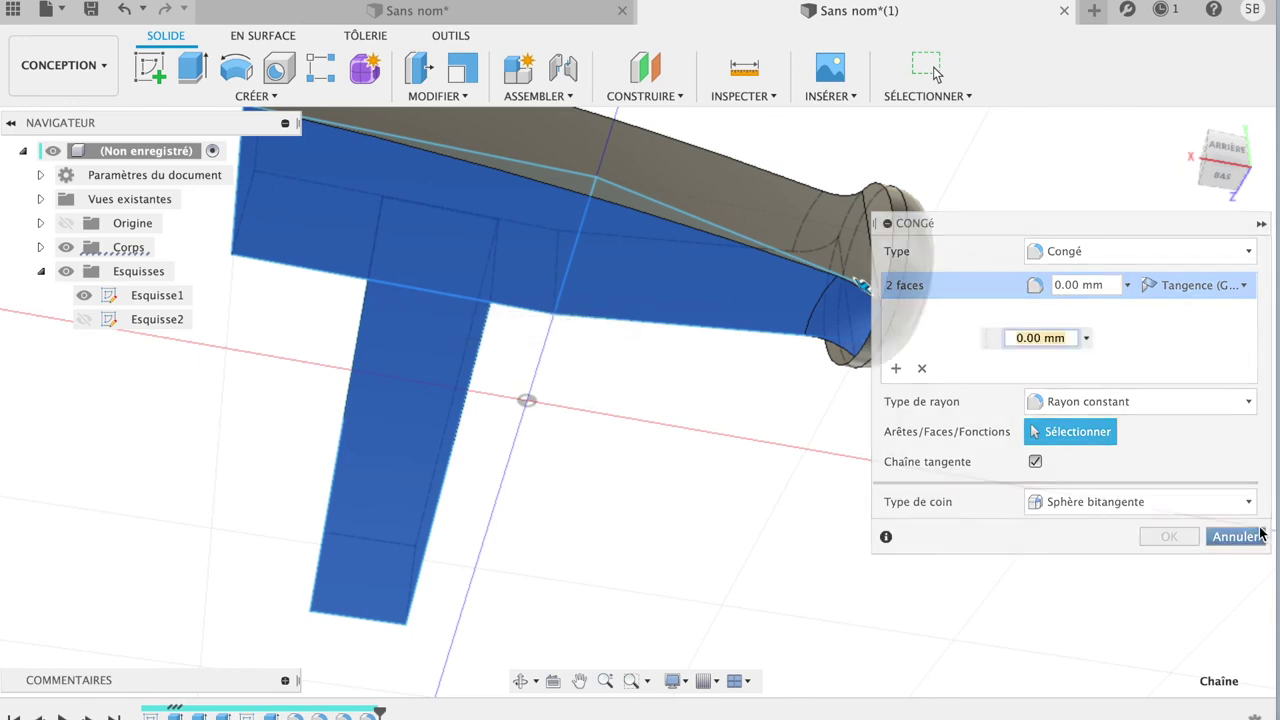
left_click(1184, 125)
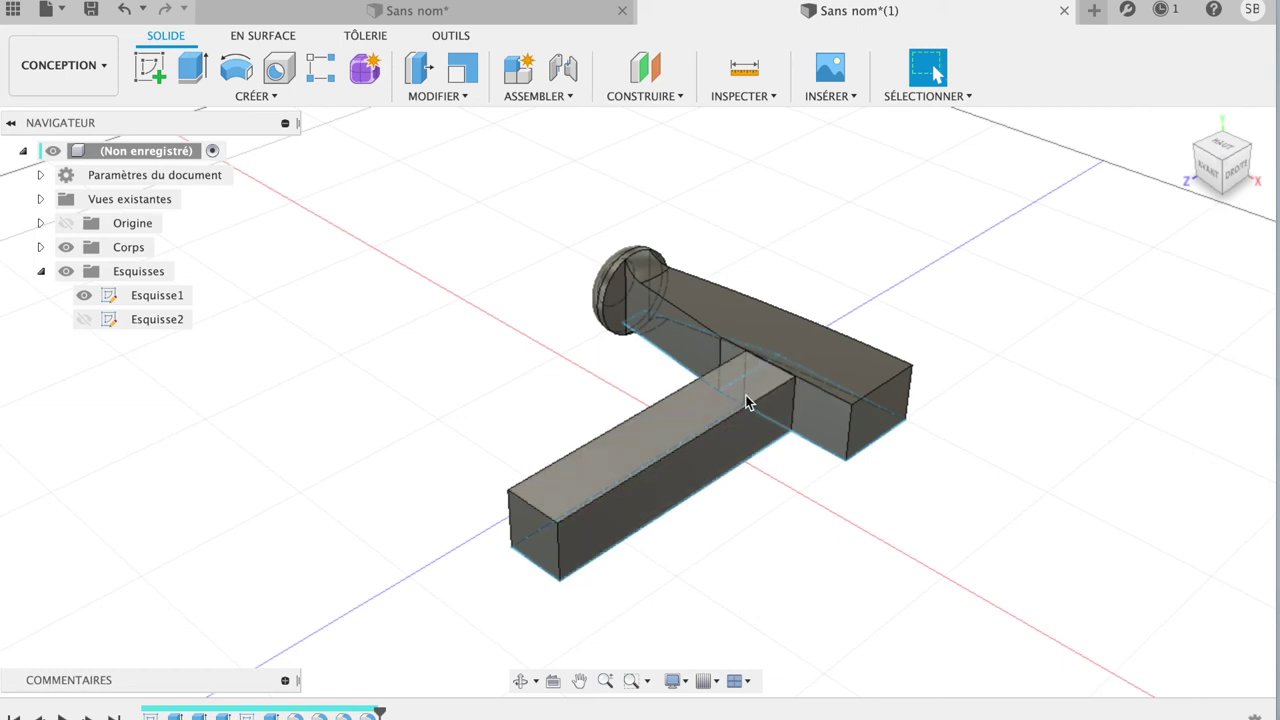
left_click(674, 428)
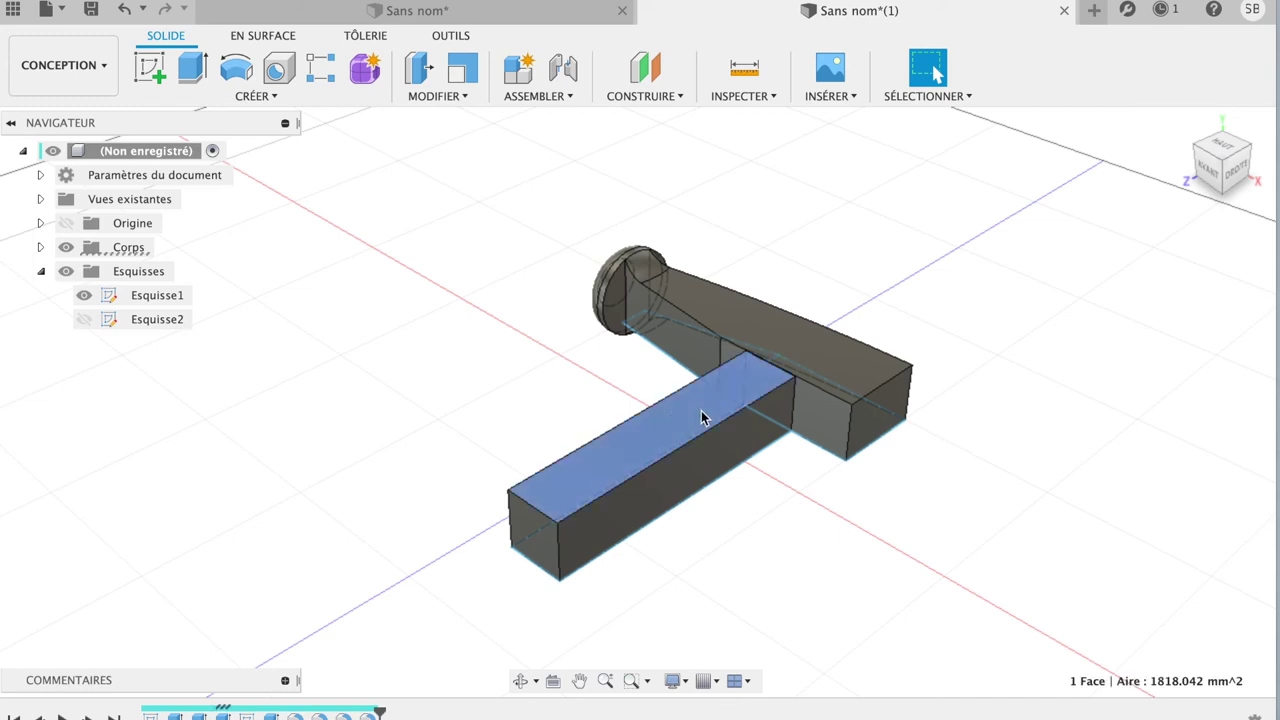
left_click(252, 95)
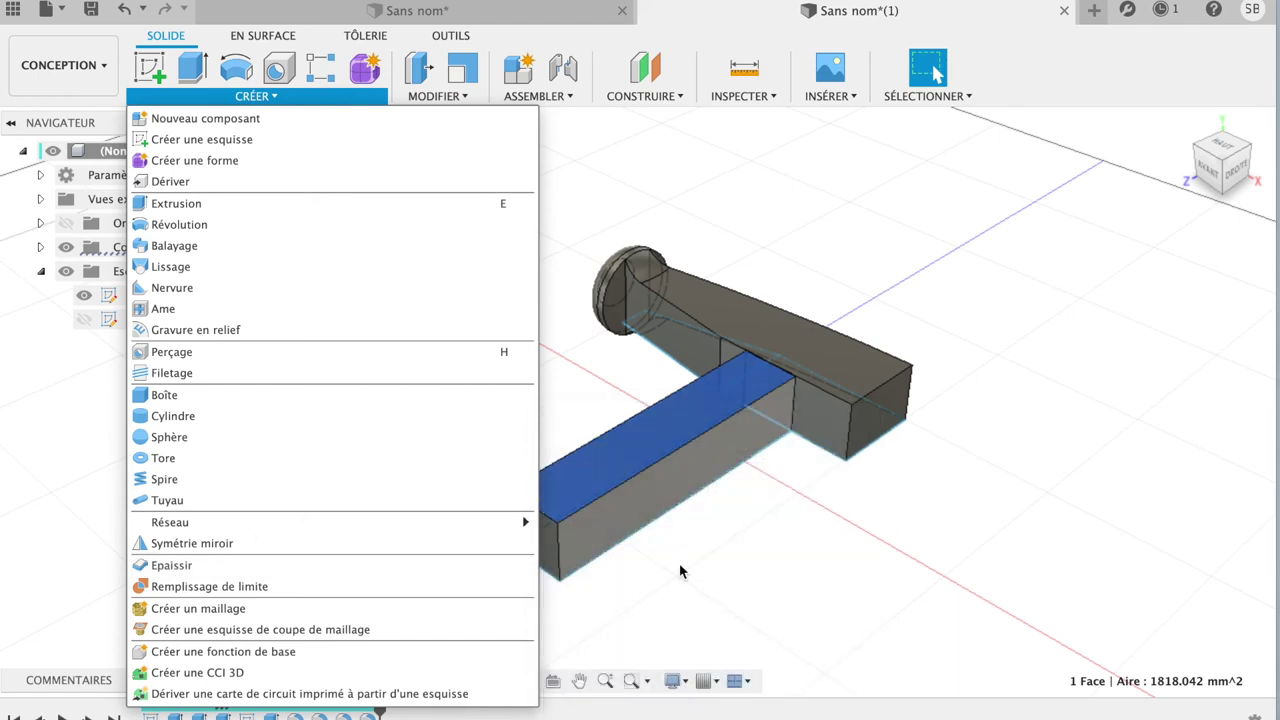
left_click(727, 592)
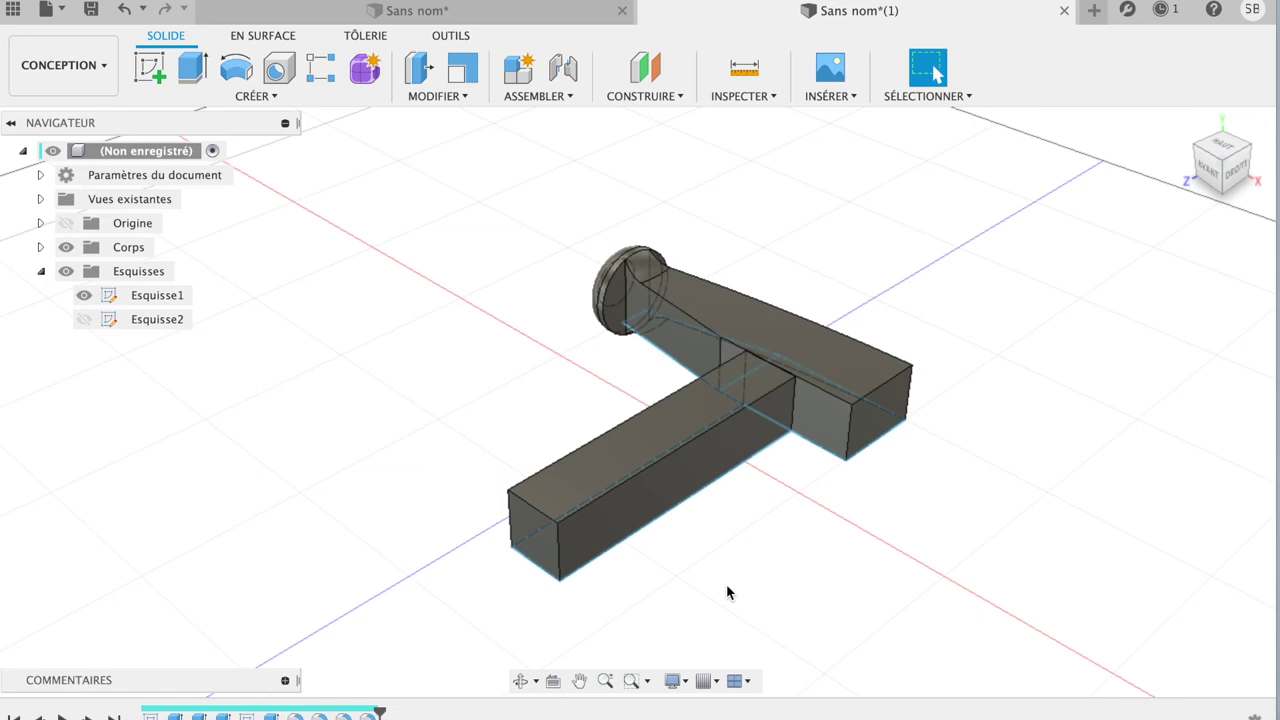
left_click(1222, 145)
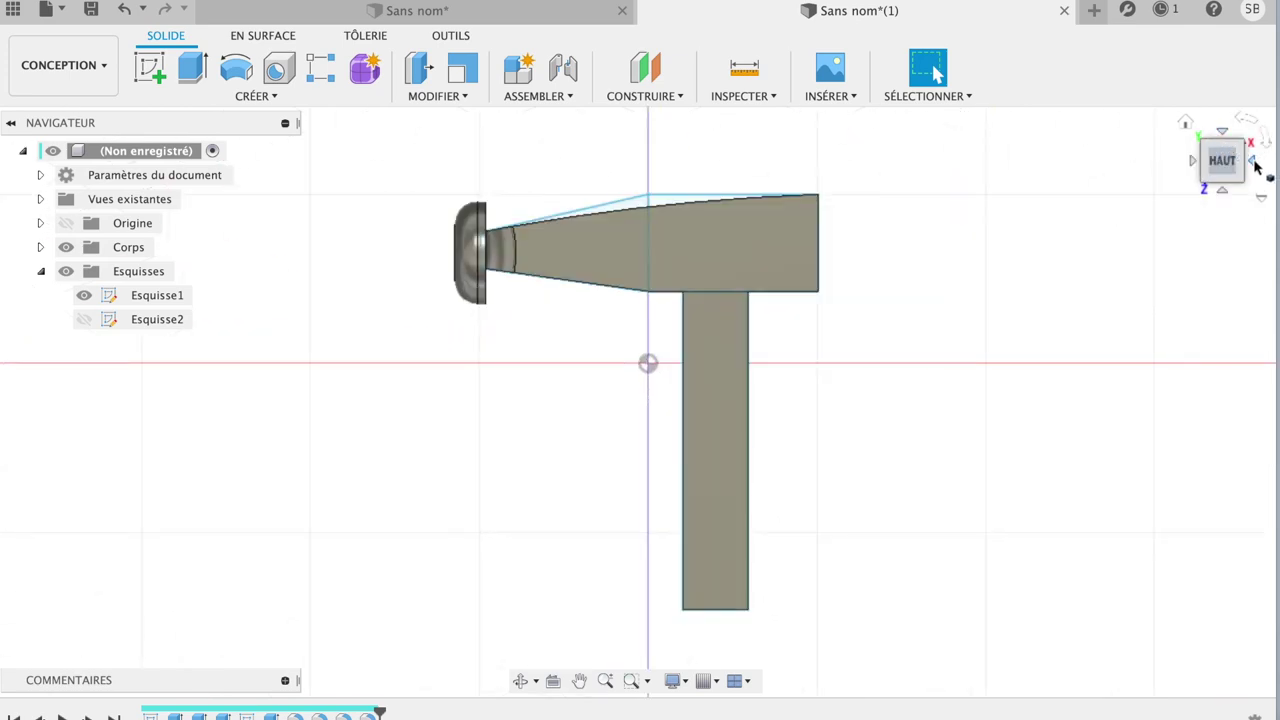
- View the hammer from the left, start Esquisse3 on a plane, then cancel its circle
left_click(1255, 163)
left_click(1255, 163)
left_click(1255, 163)
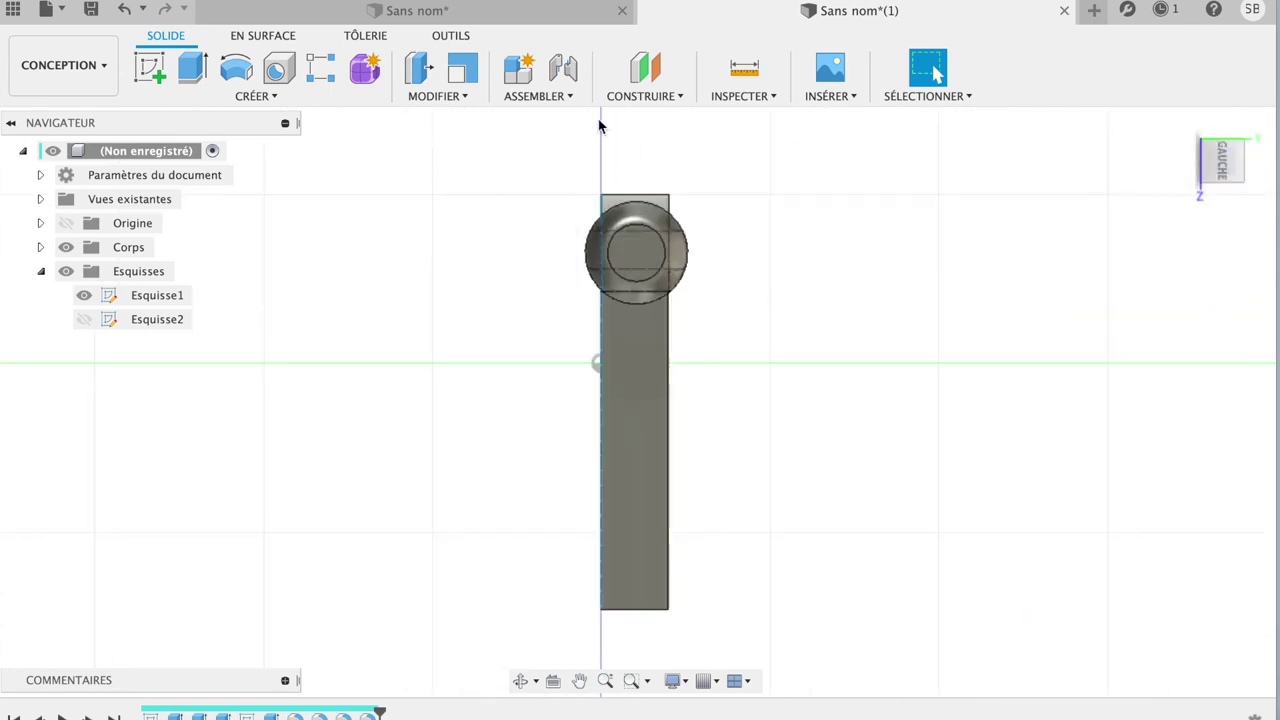
left_click(150, 68)
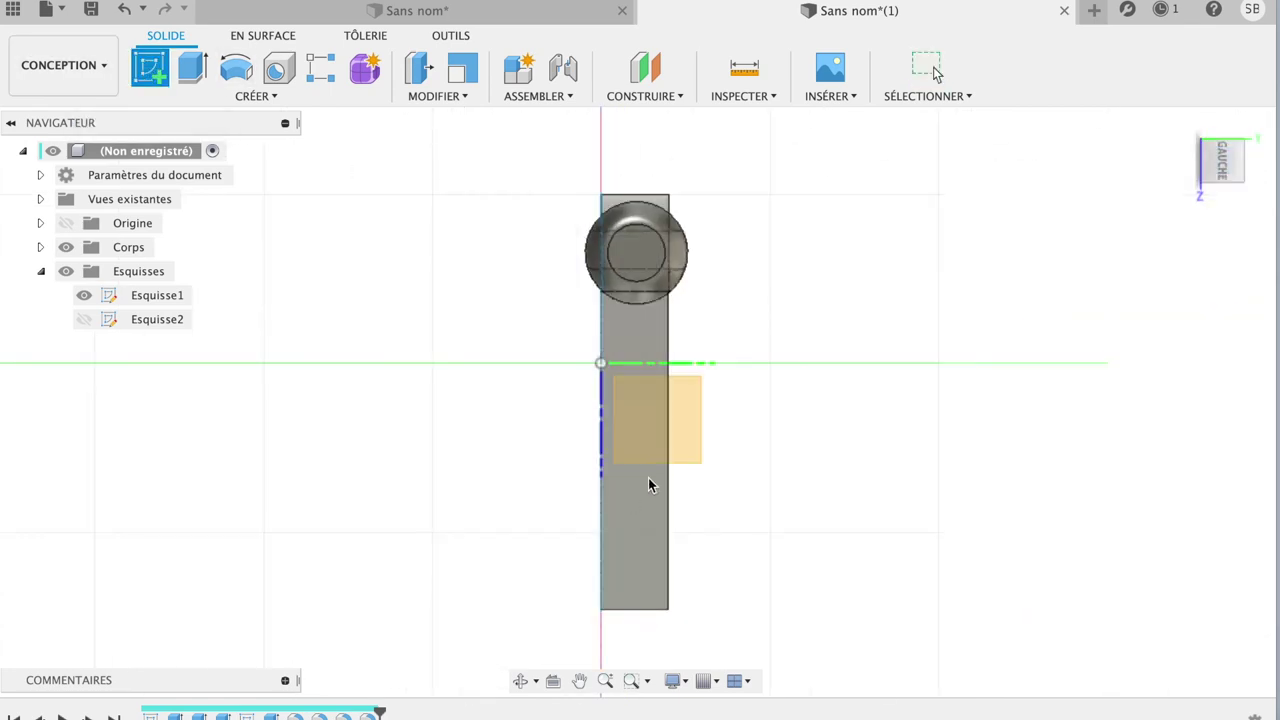
left_click(656, 440)
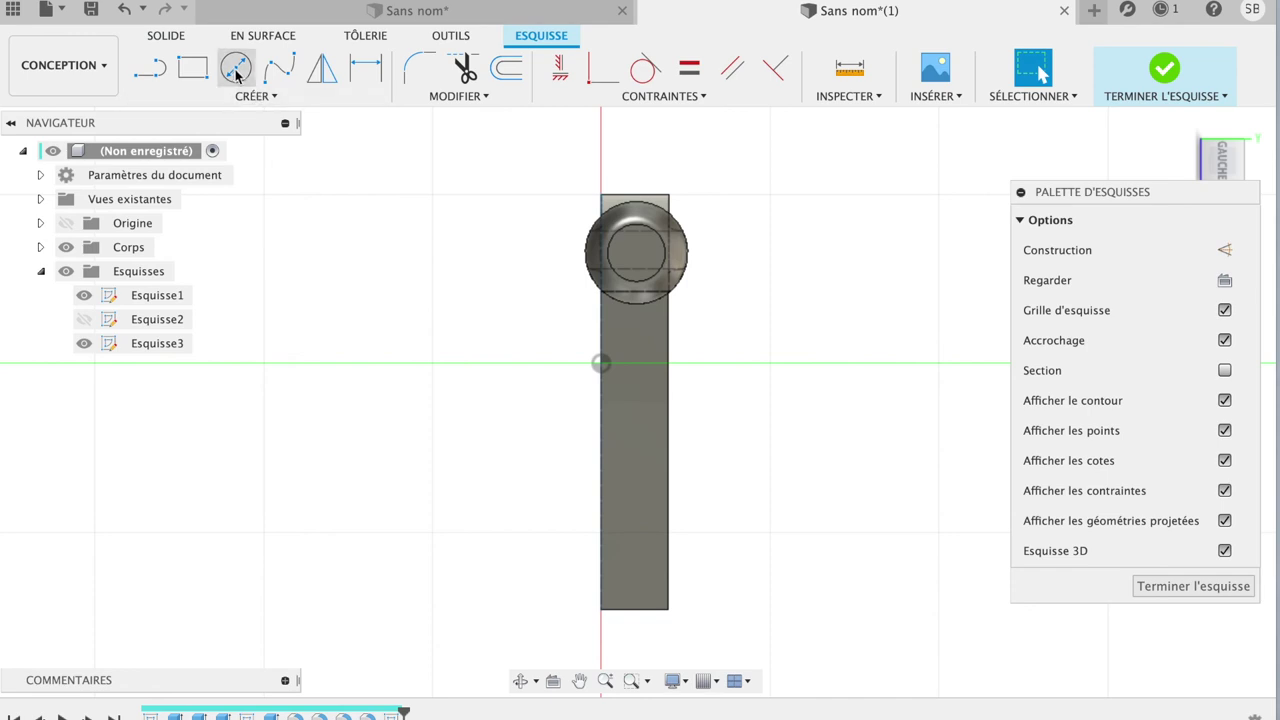
left_click(236, 70)
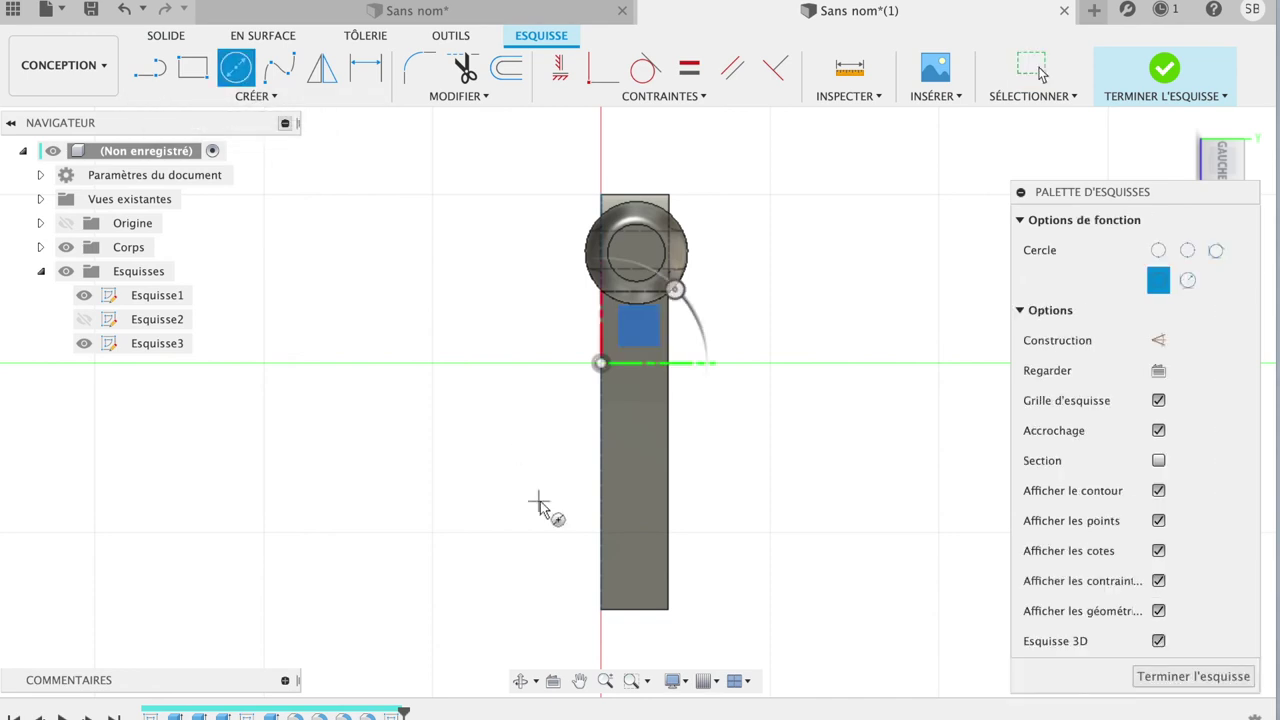
left_click(633, 363)
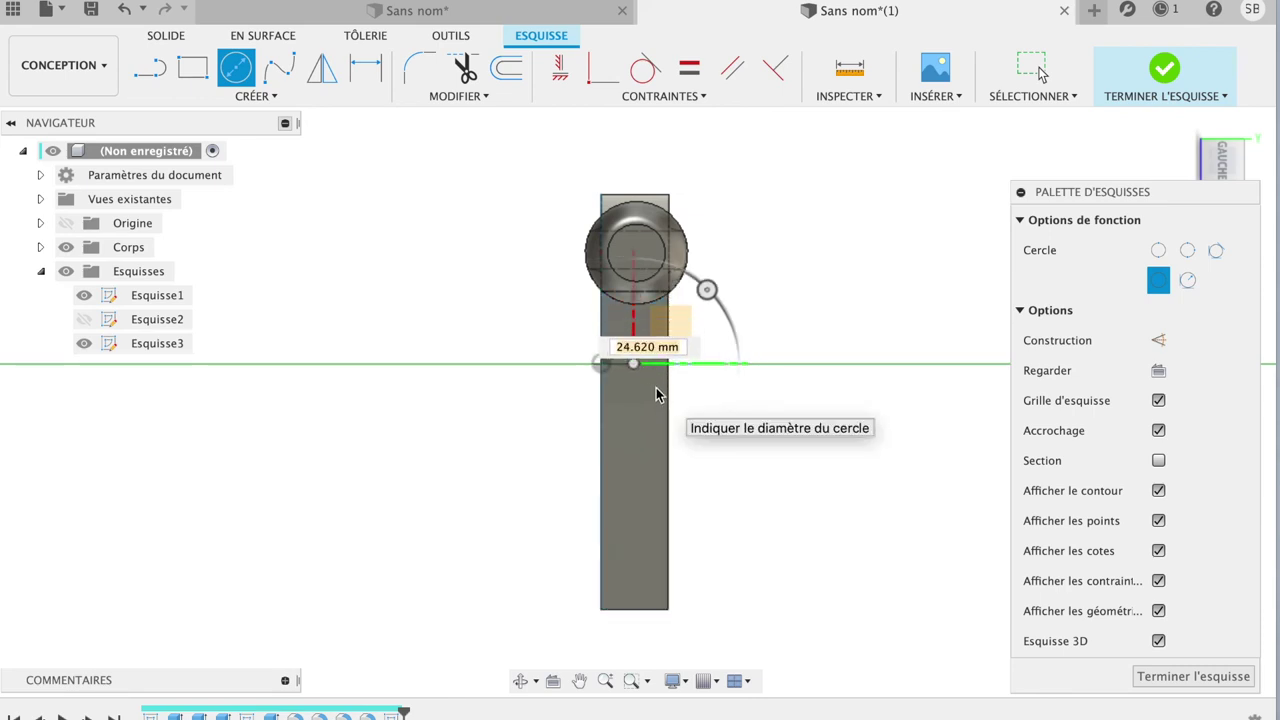
key("Escape")
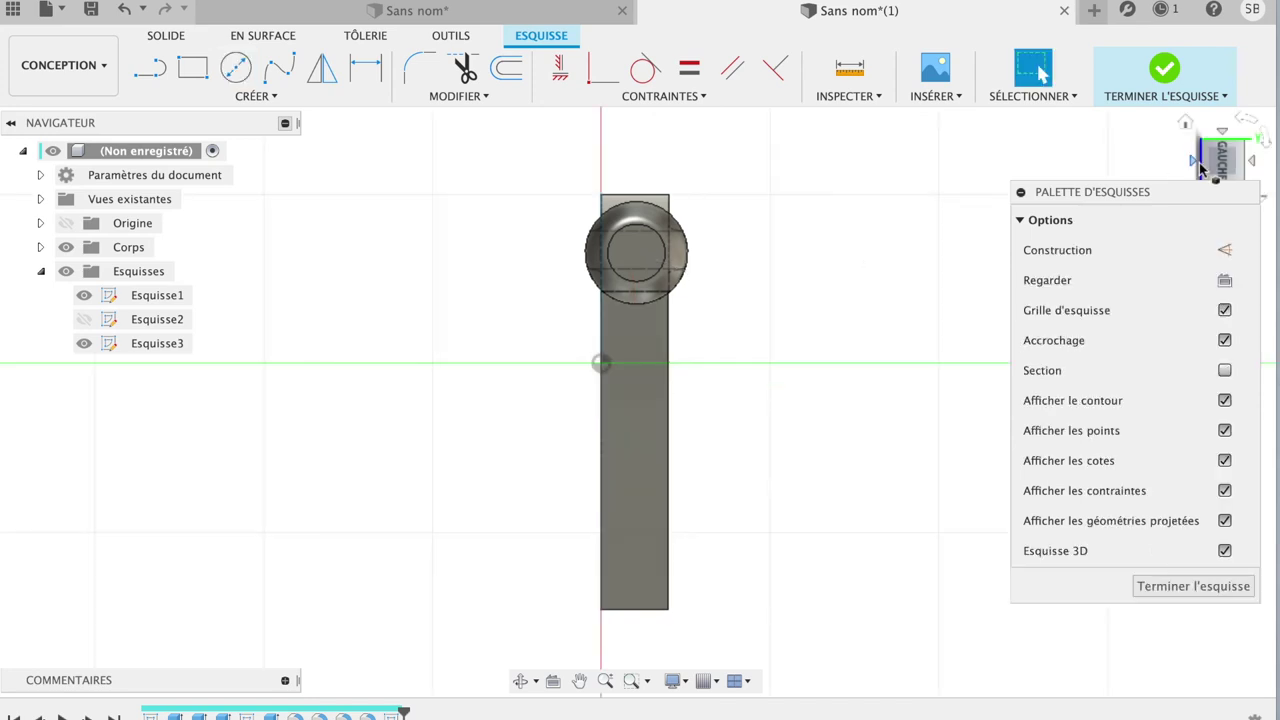
- Finish Esquisse3 empty and return the hammer to the home isometric view
mouse_move(1196, 165)
left_mouse_down()
mouse_move(1243, 192)
mouse_move(1229, 108)
mouse_move(1276, 55)
left_mouse_up()
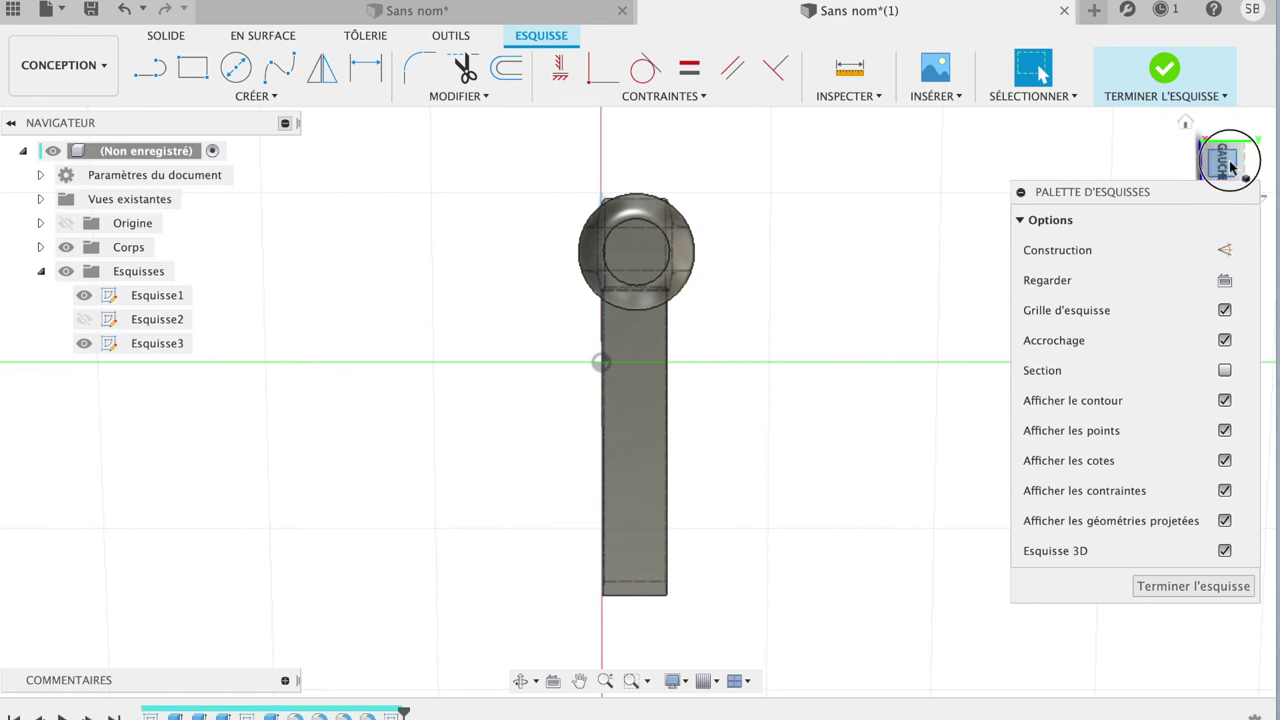
left_click_drag(1232, 166, 1149, 171)
left_click(1204, 588)
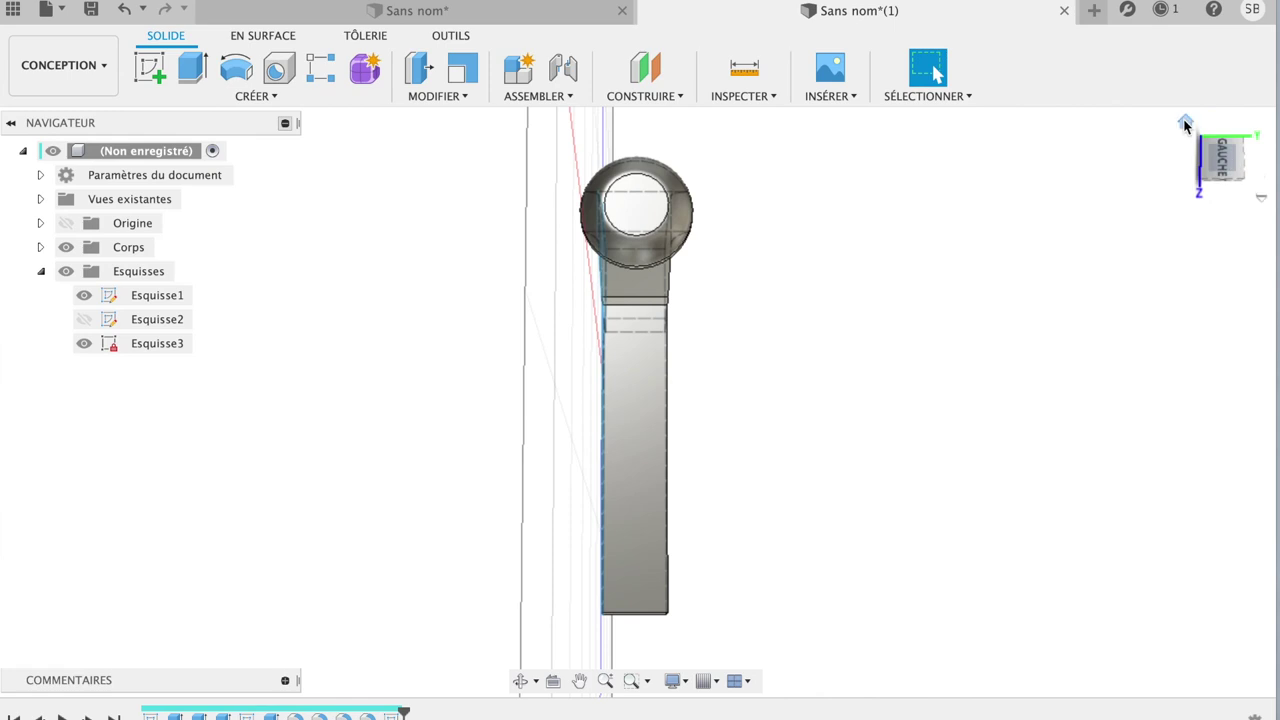
left_click(1183, 118)
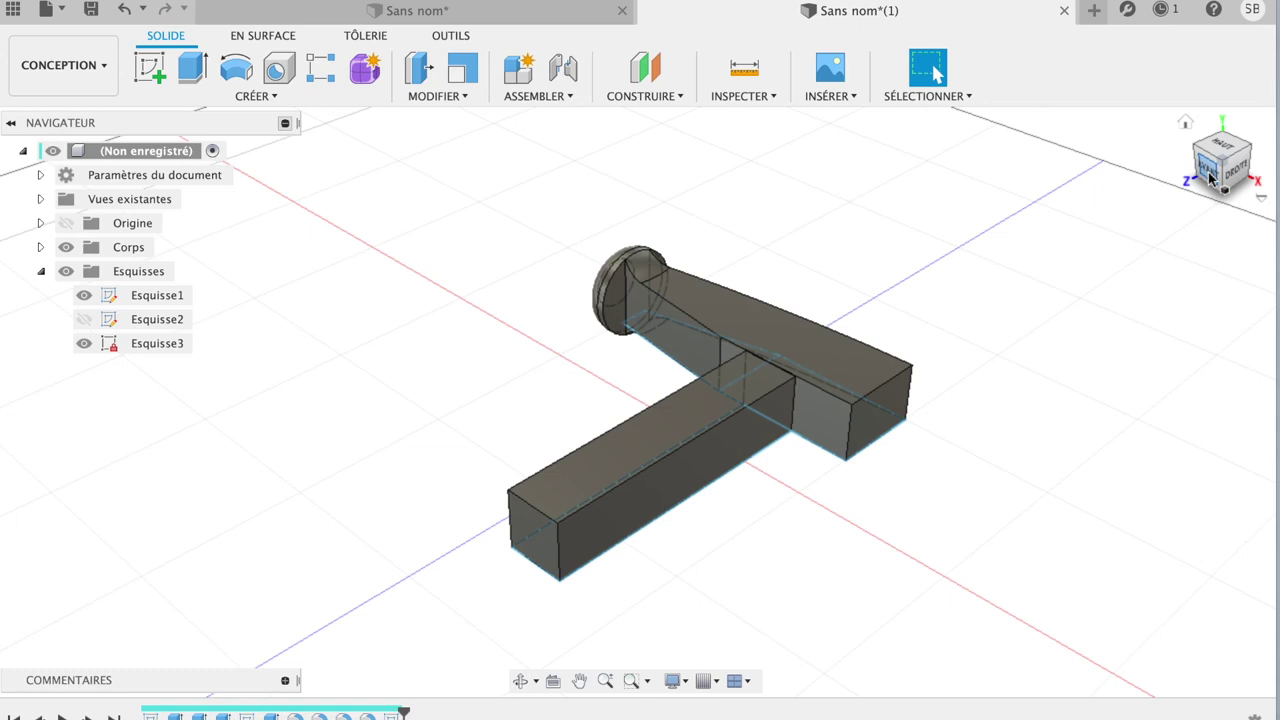
- From the front view, sketch Esquisse4 with a small centre-diameter circle on the handle's square face
left_click(1206, 172)
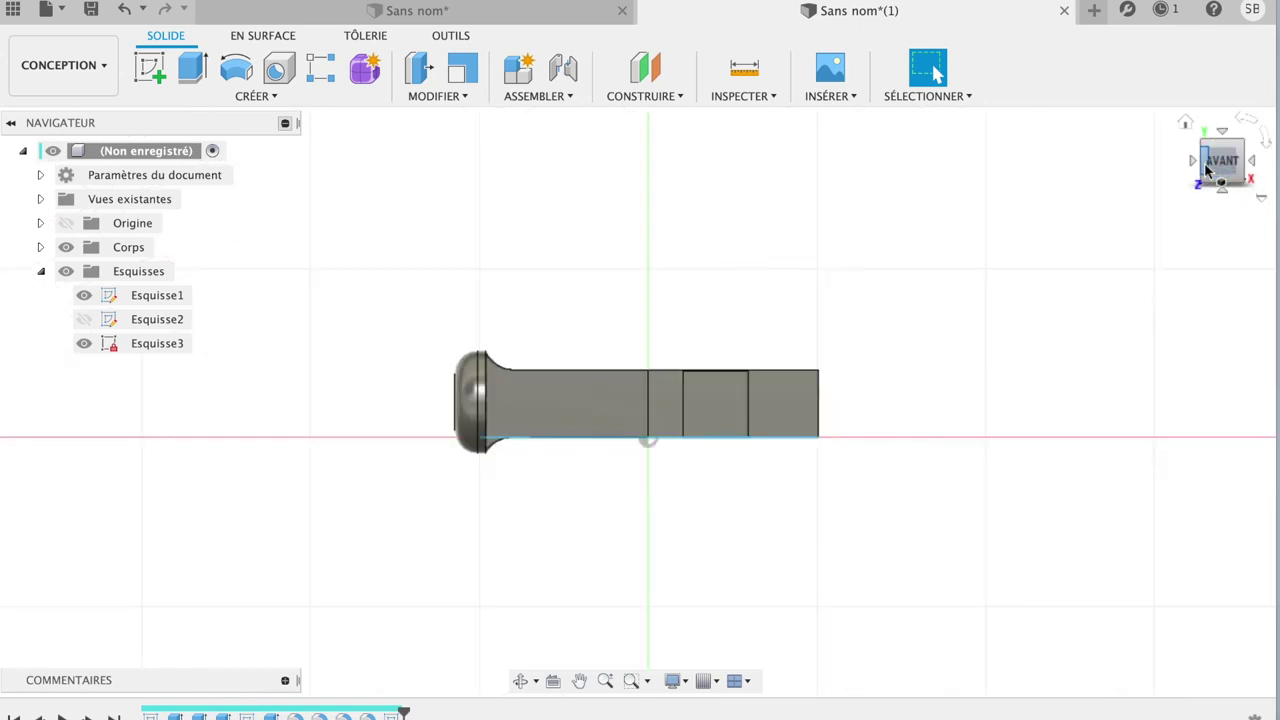
left_click(150, 67)
left_click(719, 406)
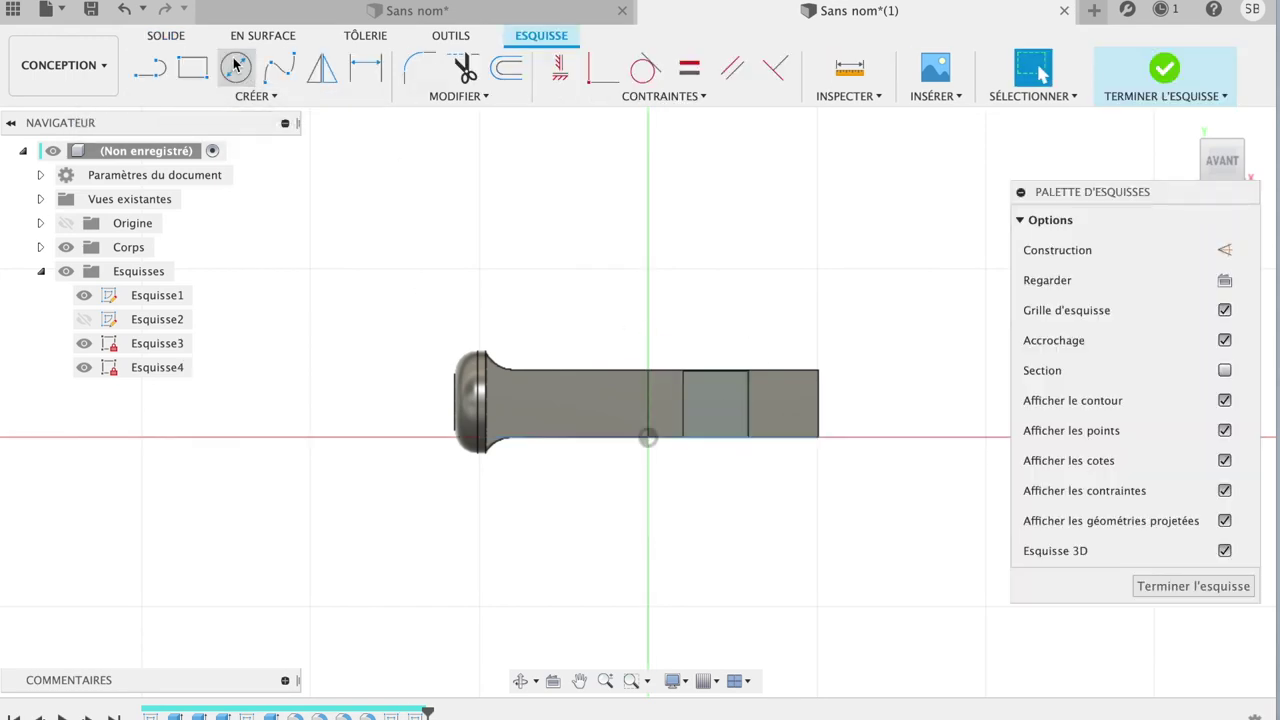
left_click(235, 67)
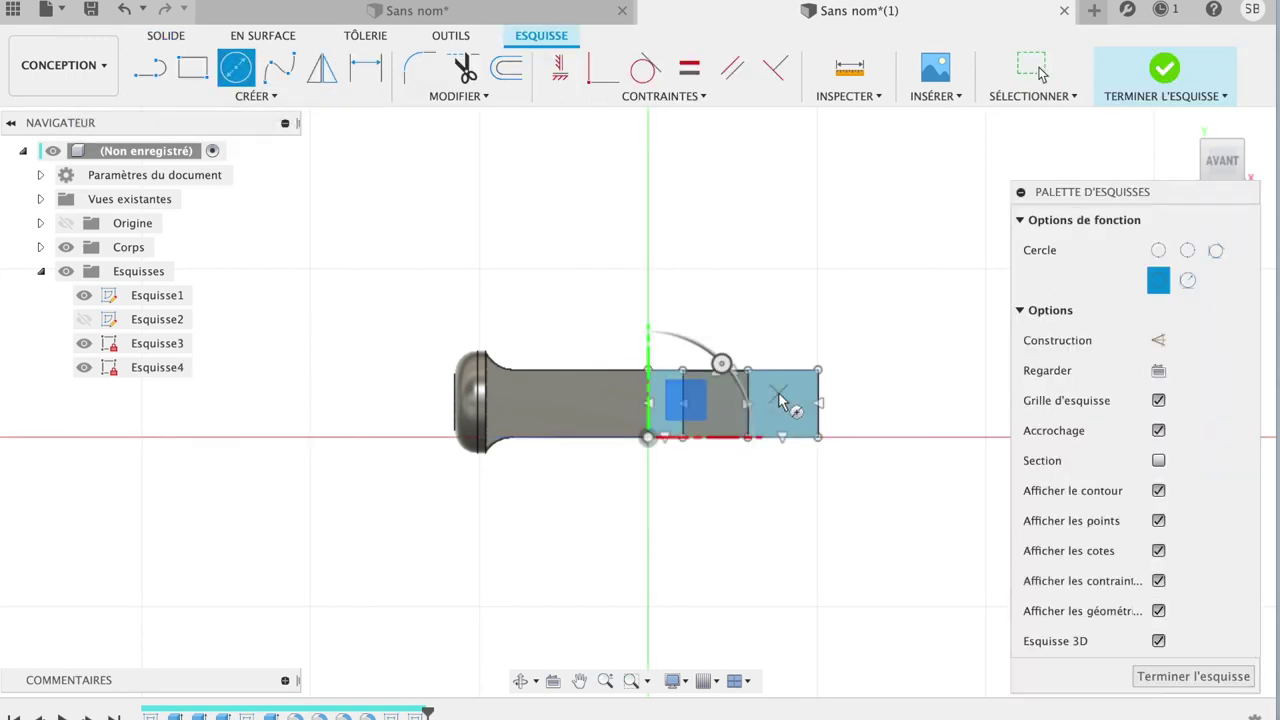
left_click(714, 404)
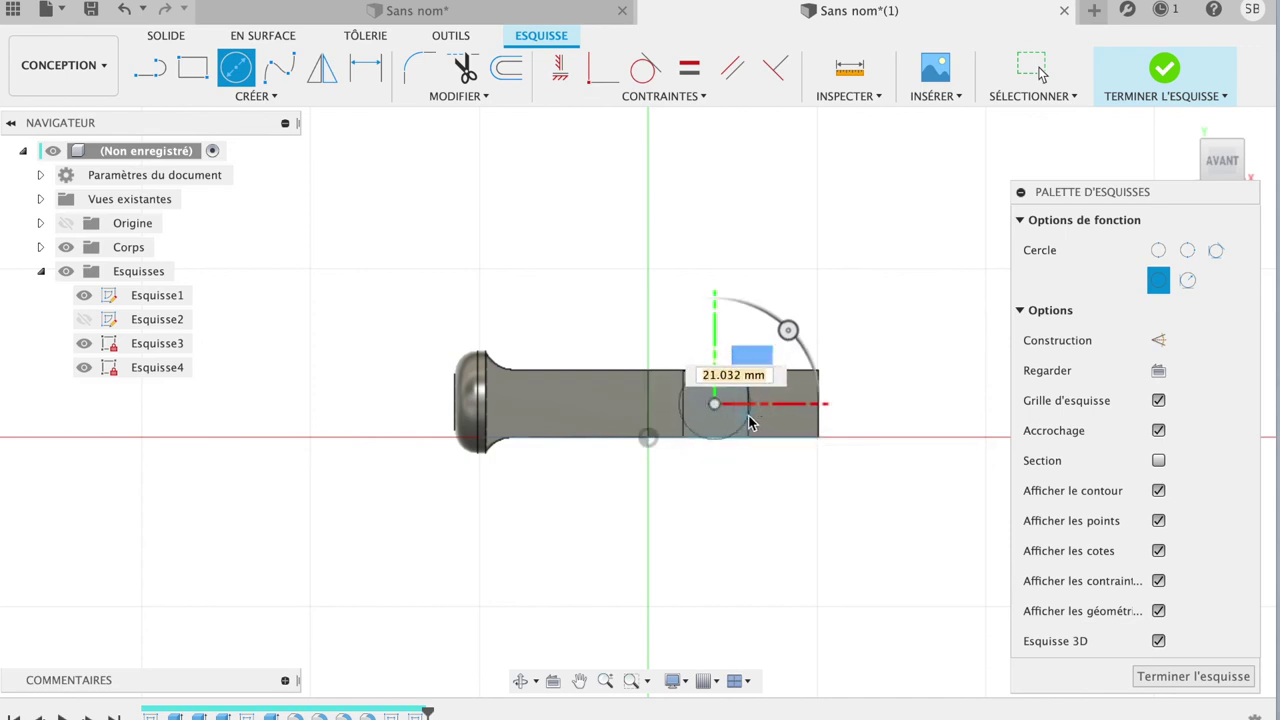
left_click(749, 418)
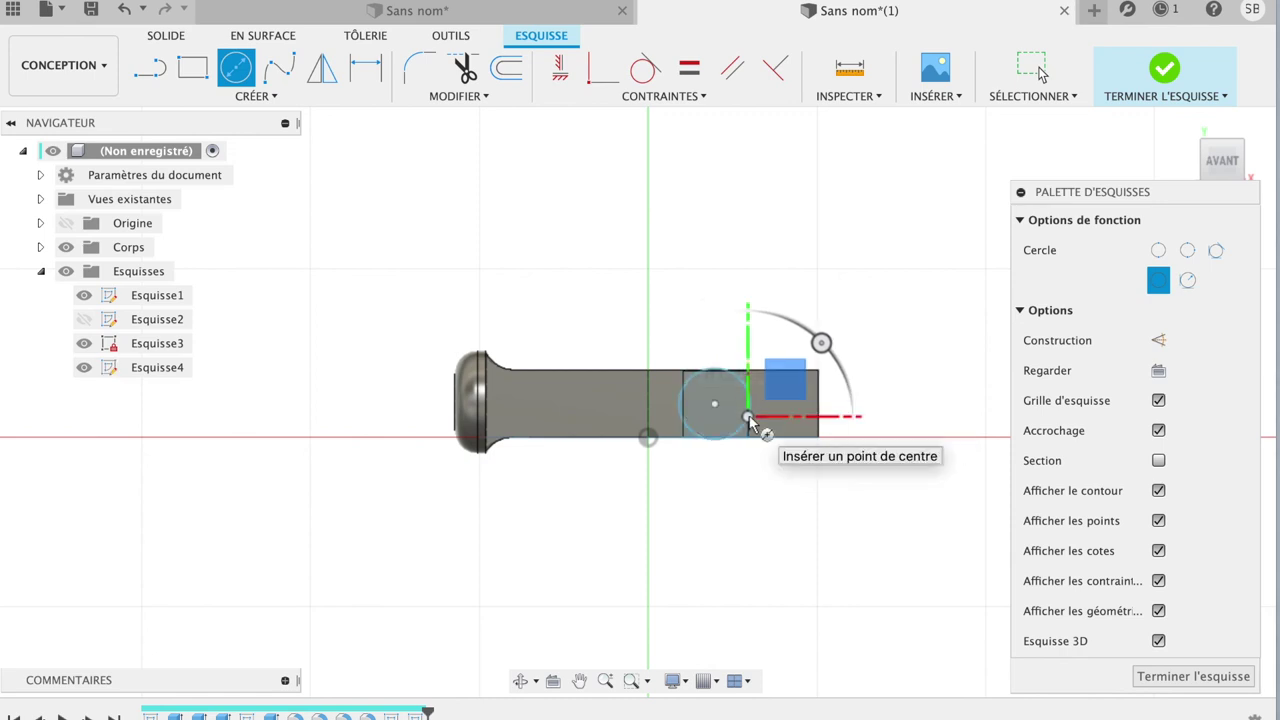
- Extrude the Esquisse4 circle down through the handle to about -92.091 mm
key("e")
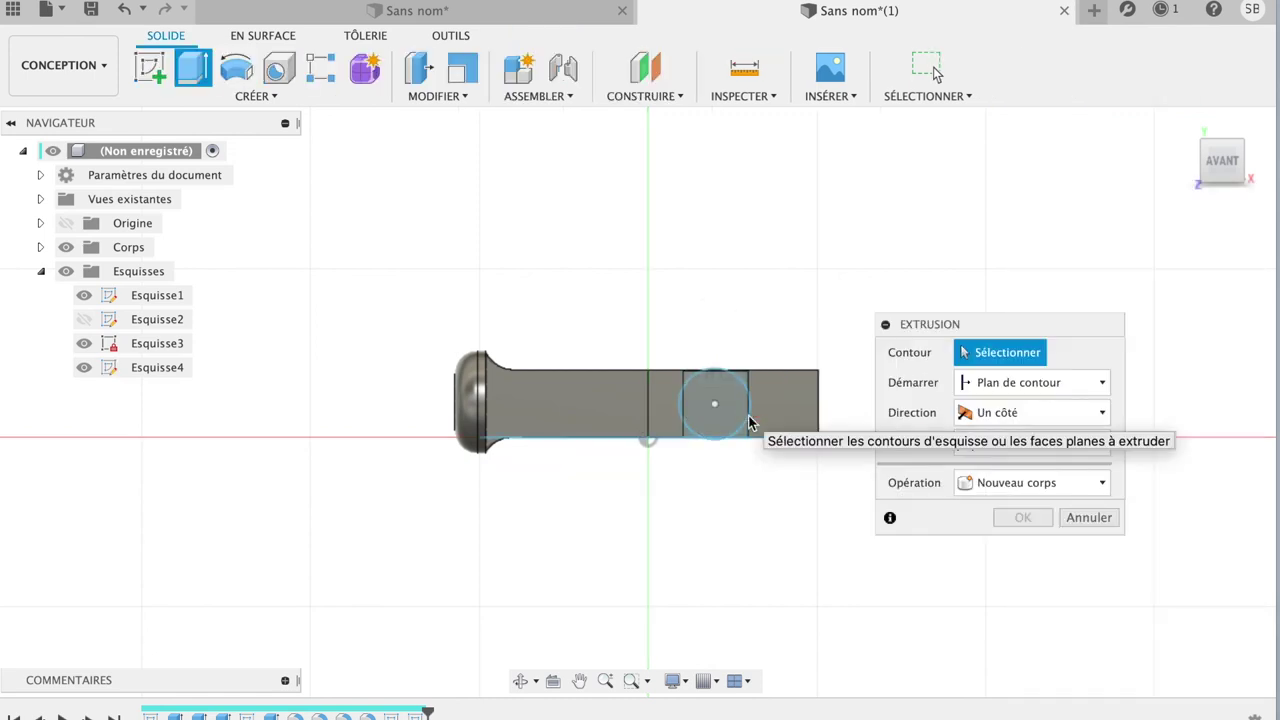
left_click(735, 405)
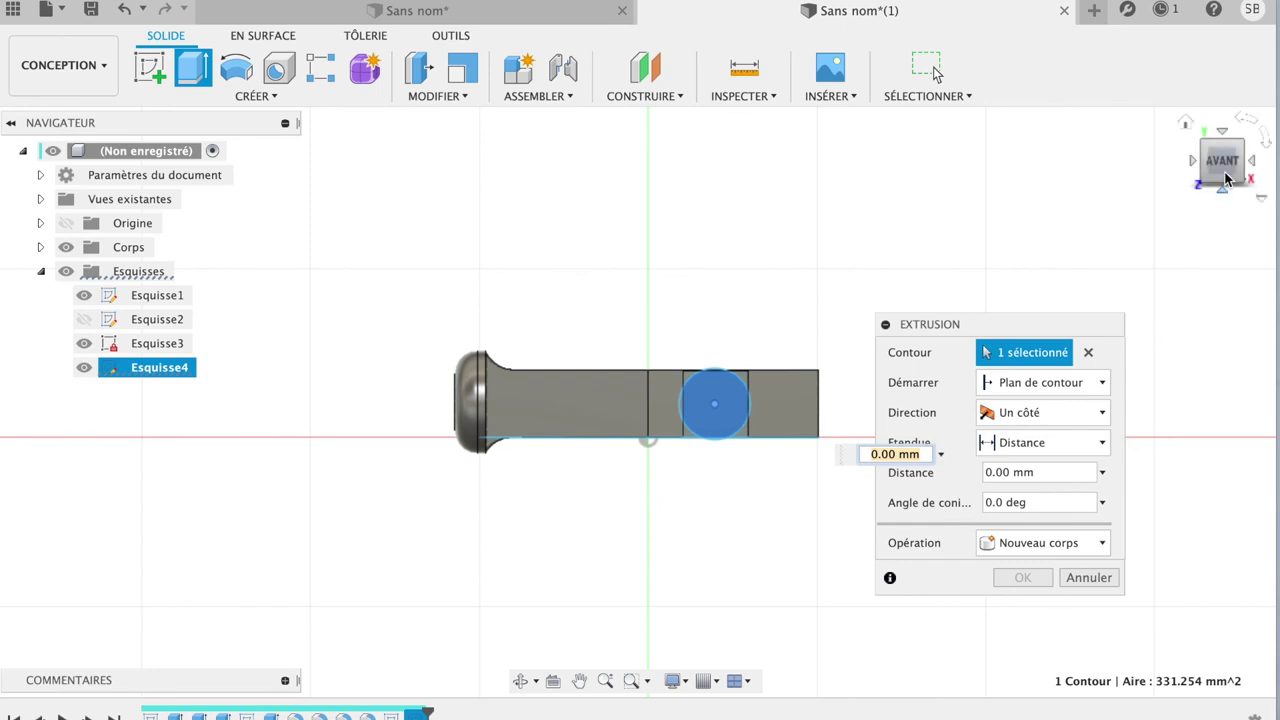
left_click_drag(1224, 166, 1211, 229)
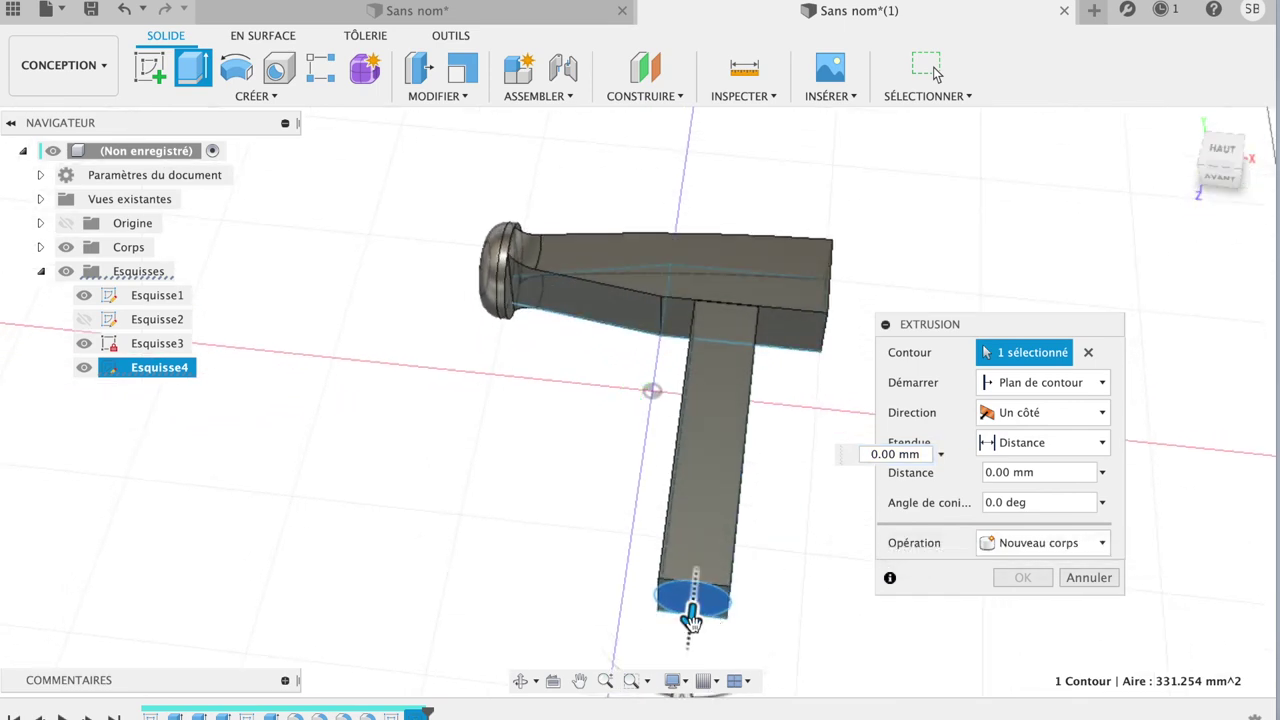
left_click_drag(691, 612, 692, 333)
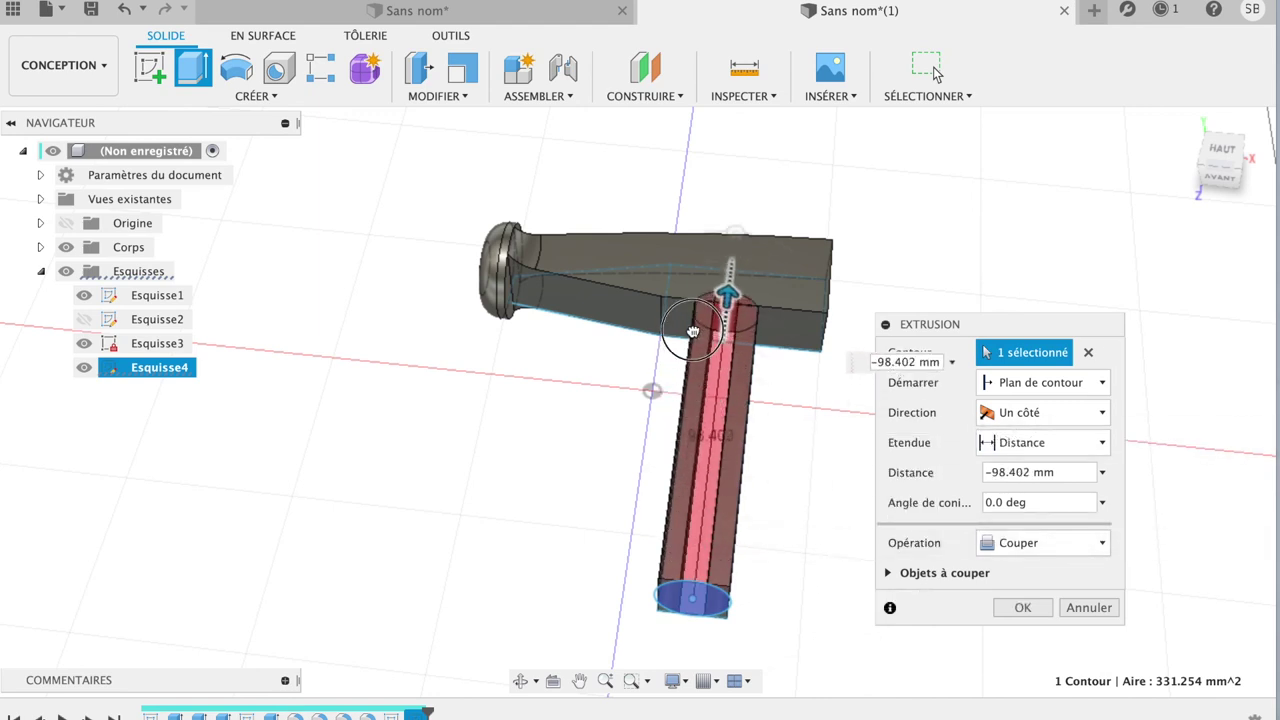
left_click_drag(687, 353, 688, 352)
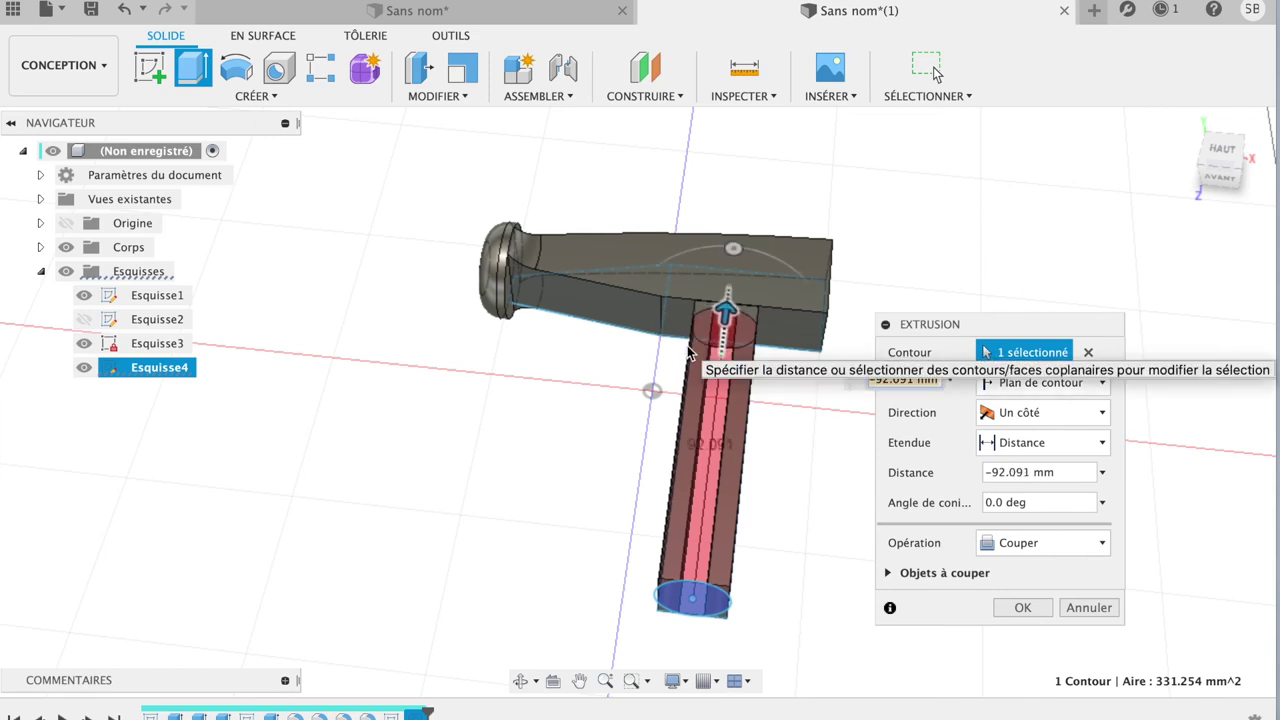
- Try the Intersection and Couper operations for the extrusion, then cancel it
left_click(1041, 546)
left_click(1021, 614)
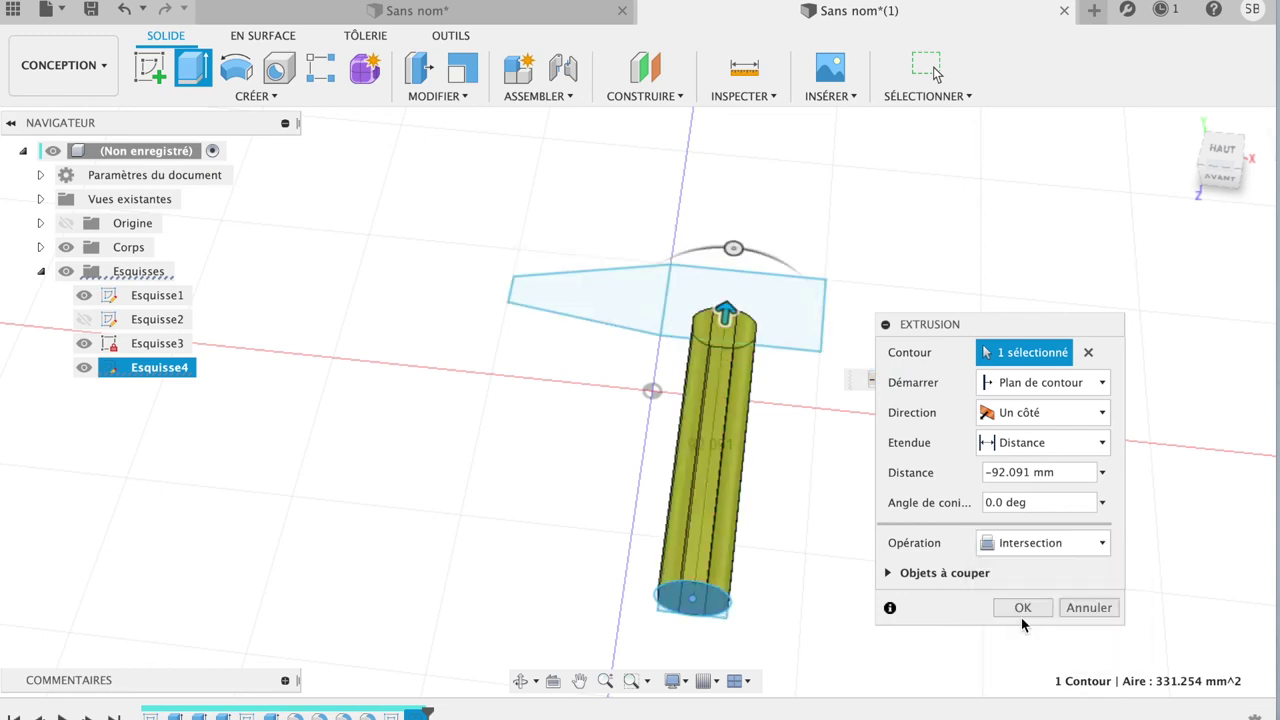
left_click(1054, 543)
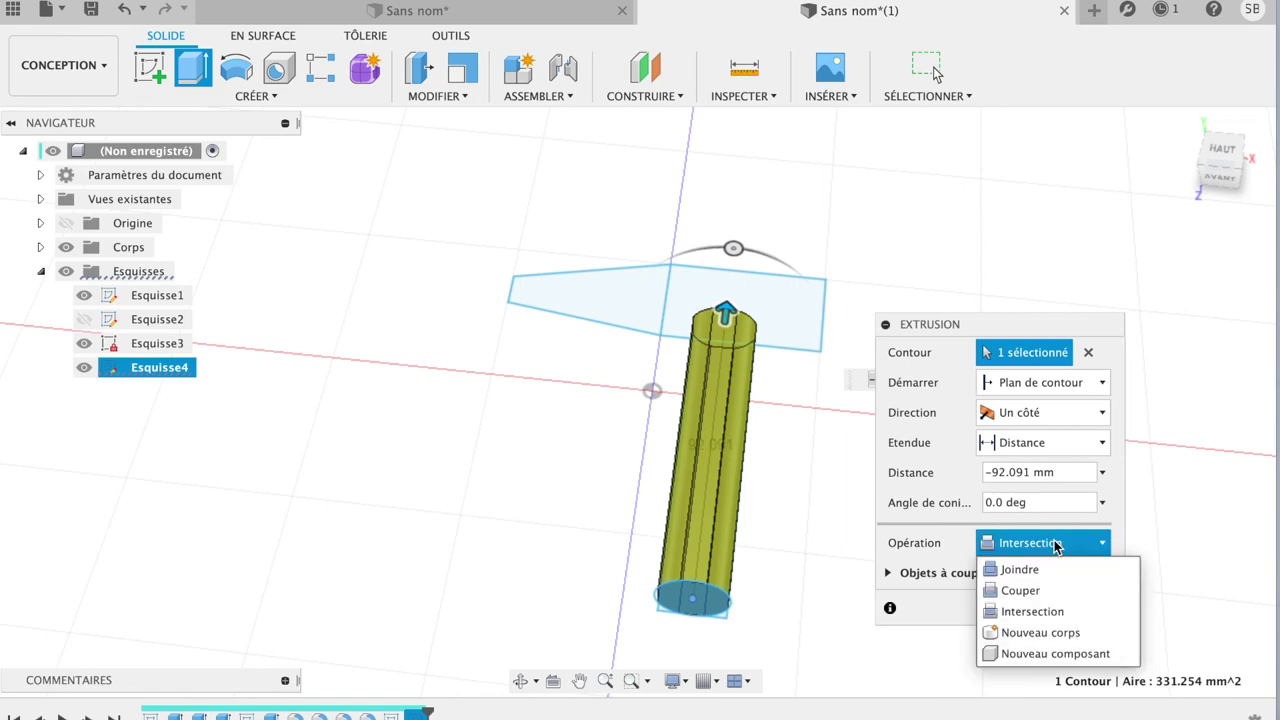
left_click(1030, 591)
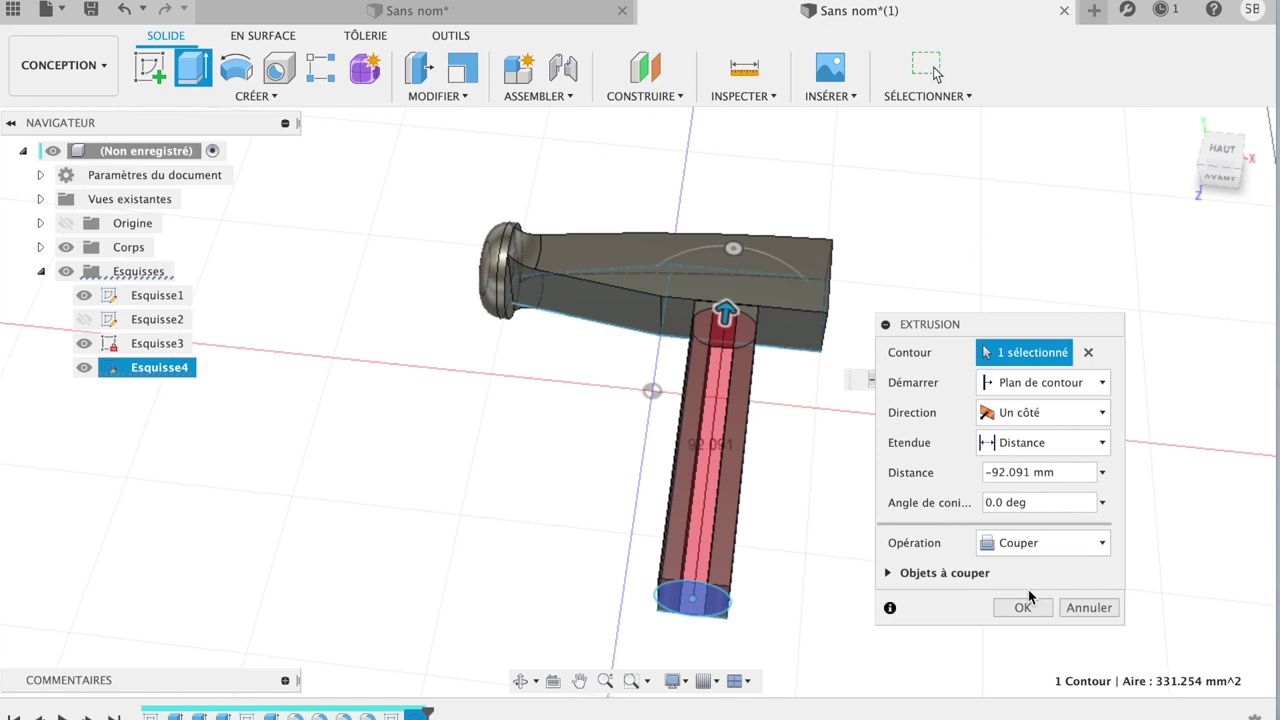
left_click(1088, 607)
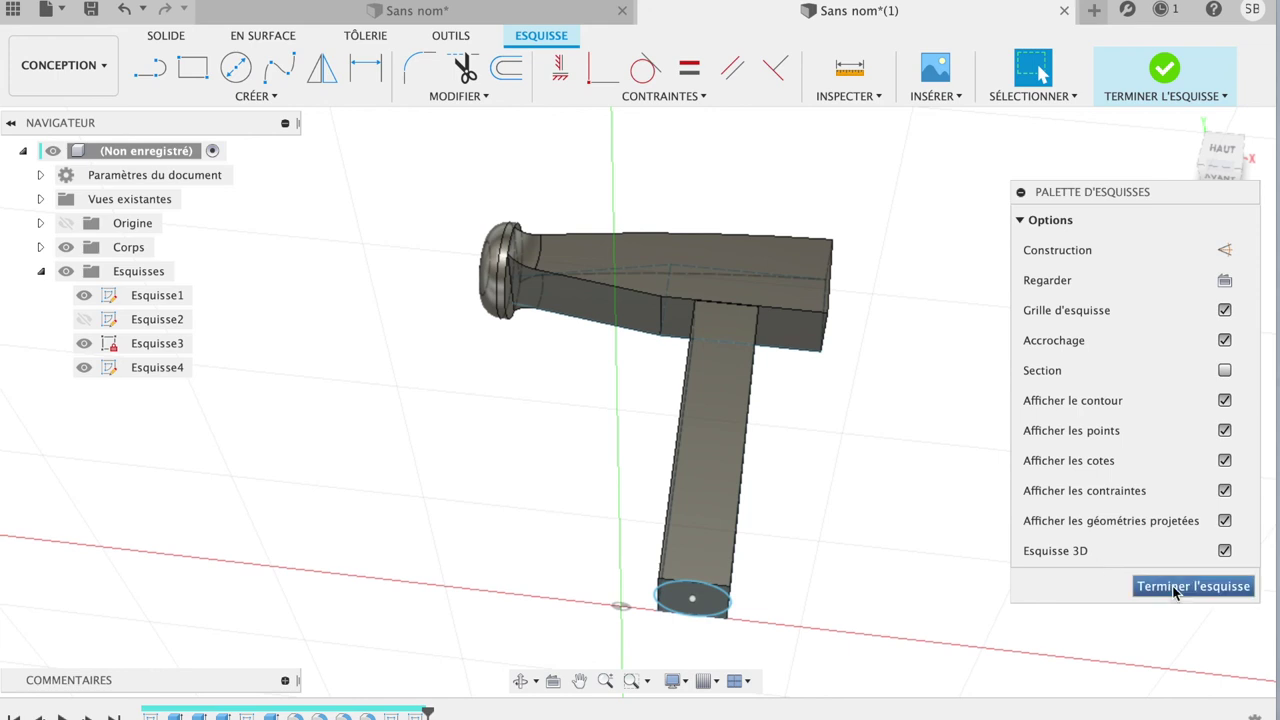
- Finish Esquisse4 and delete it from the Navigateur, leaving three sketches
left_click(1148, 586)
left_click(700, 603)
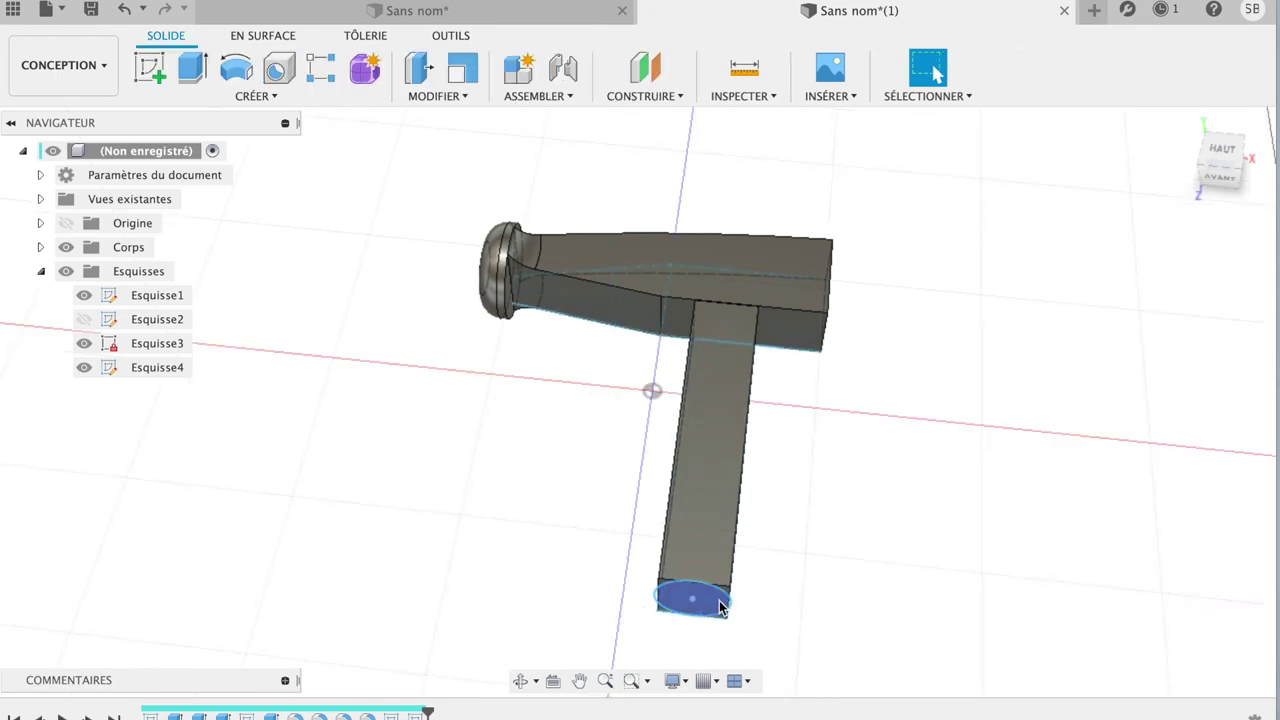
key("Escape")
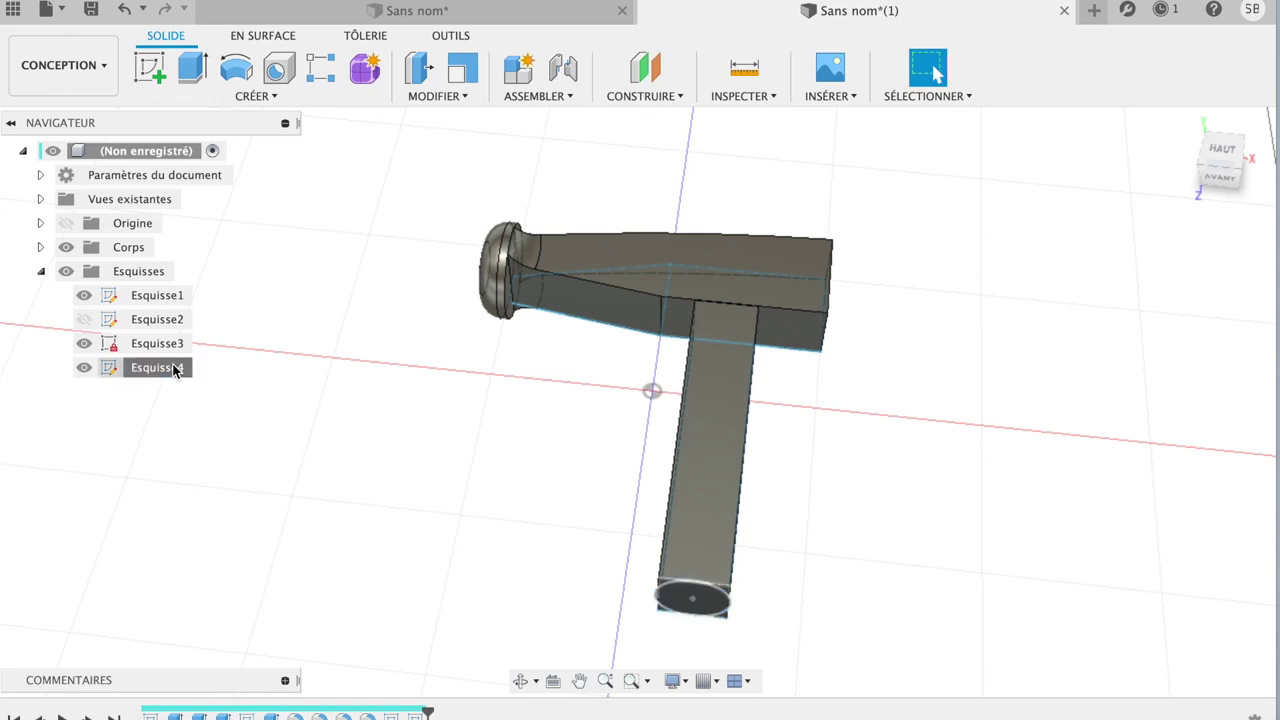
left_click(174, 370)
right_click(174, 370)
left_click(215, 531)
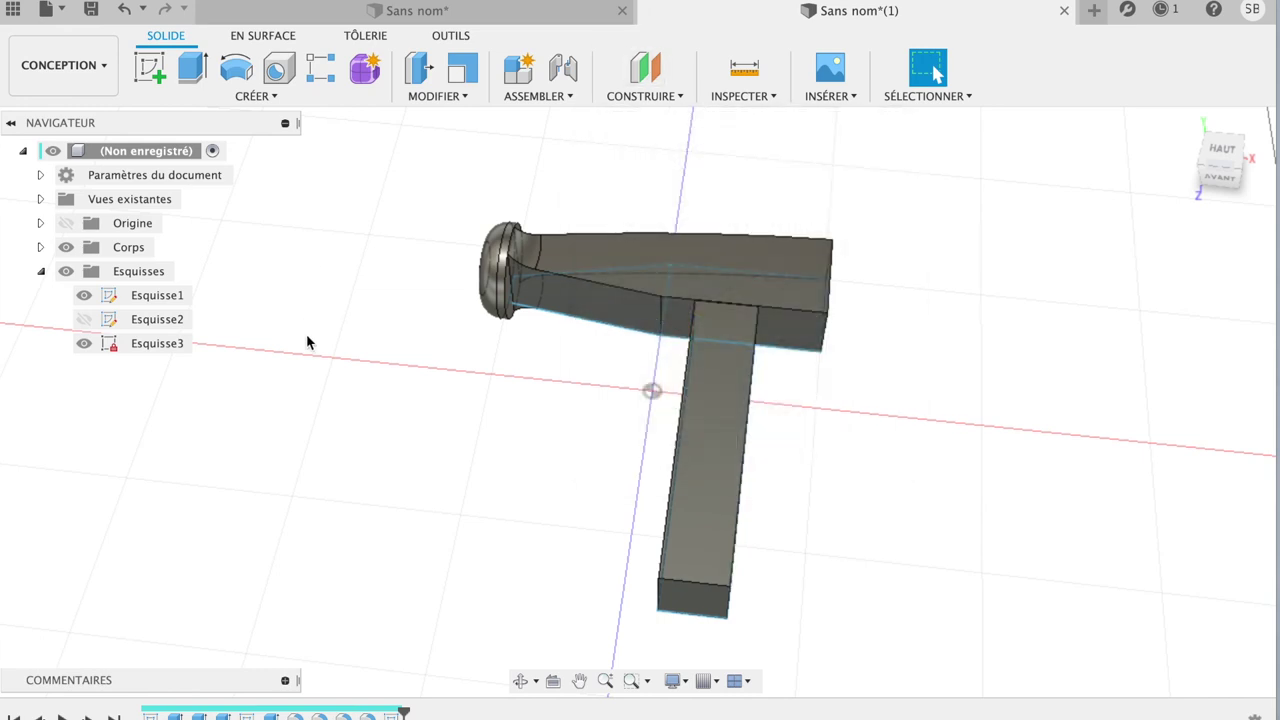
left_click(44, 62)
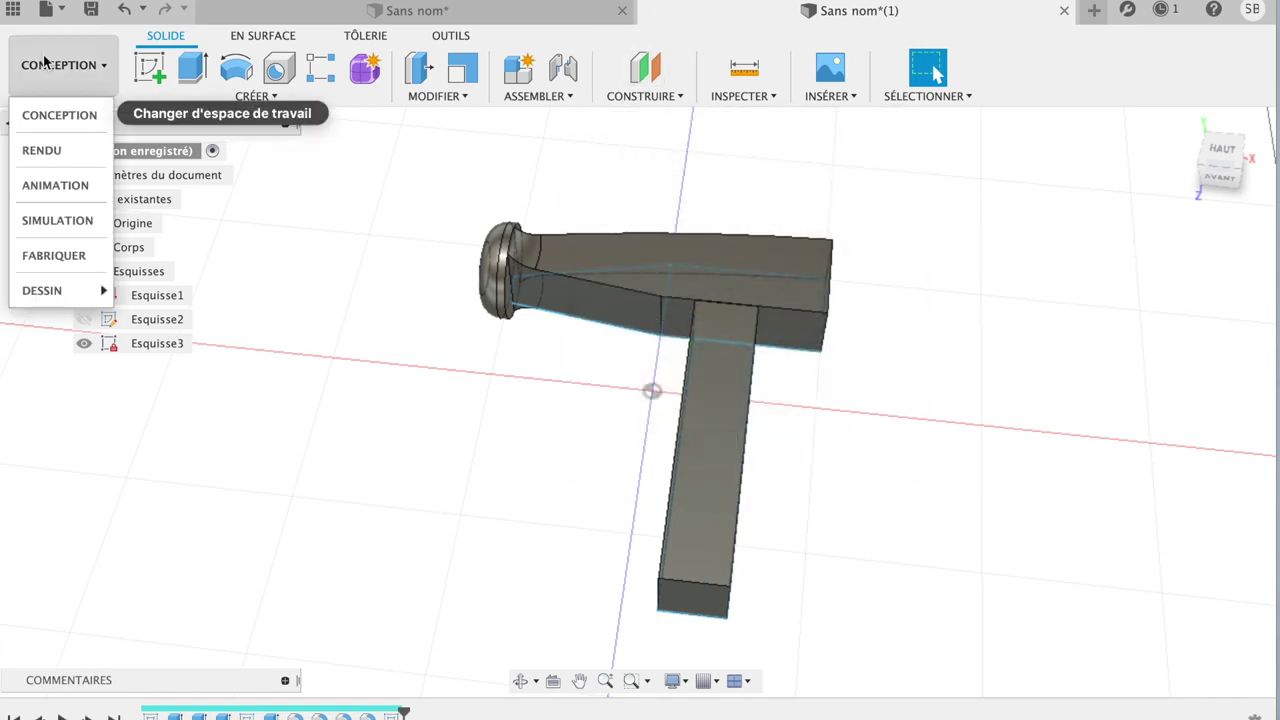
- In Rendu, hide Esquisse1 and Esquisse3, then go back to the Conception workspace
left_click(63, 160)
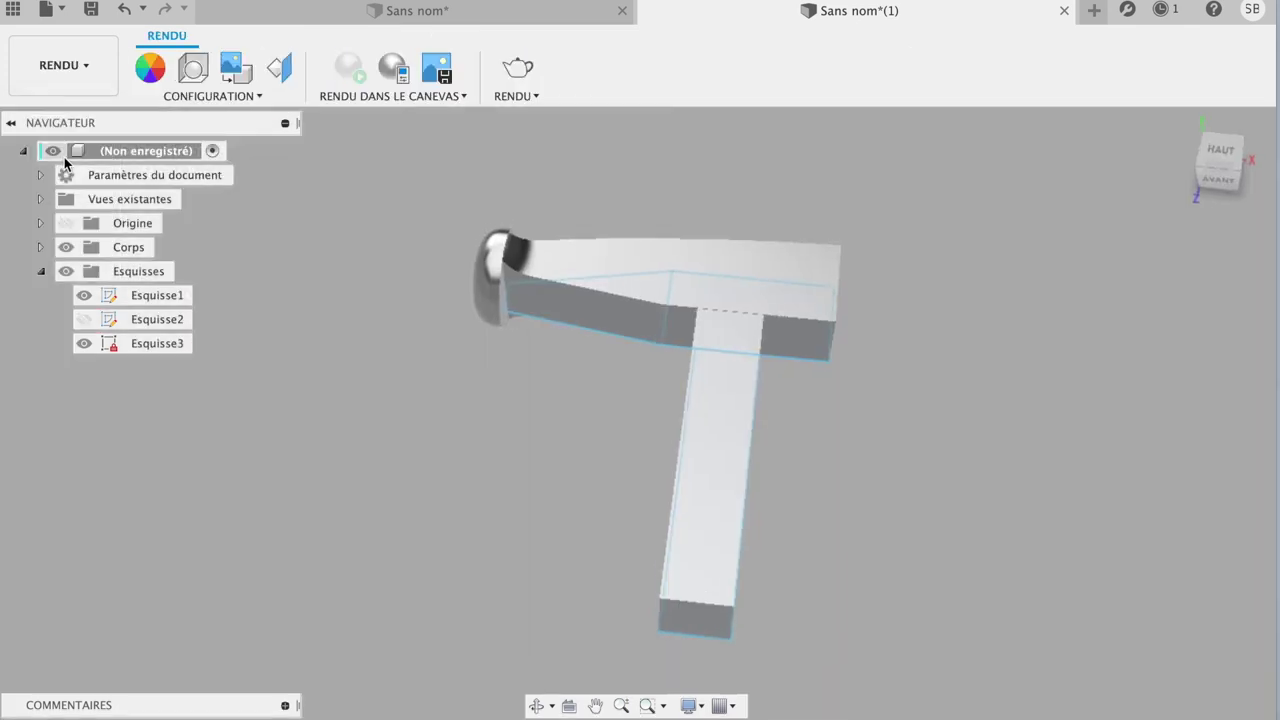
mouse_move(1222, 157)
left_mouse_down()
mouse_move(1219, 226)
mouse_move(1153, 239)
left_mouse_up()
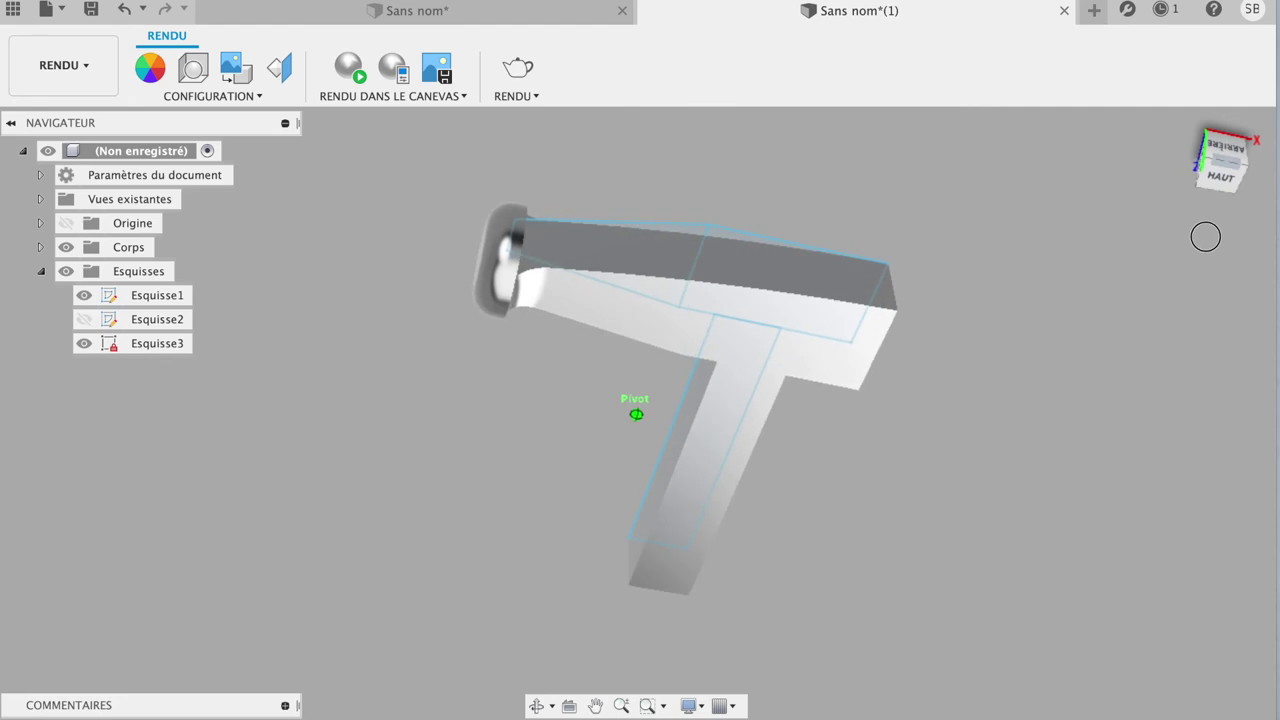
left_click(84, 295)
left_click(84, 343)
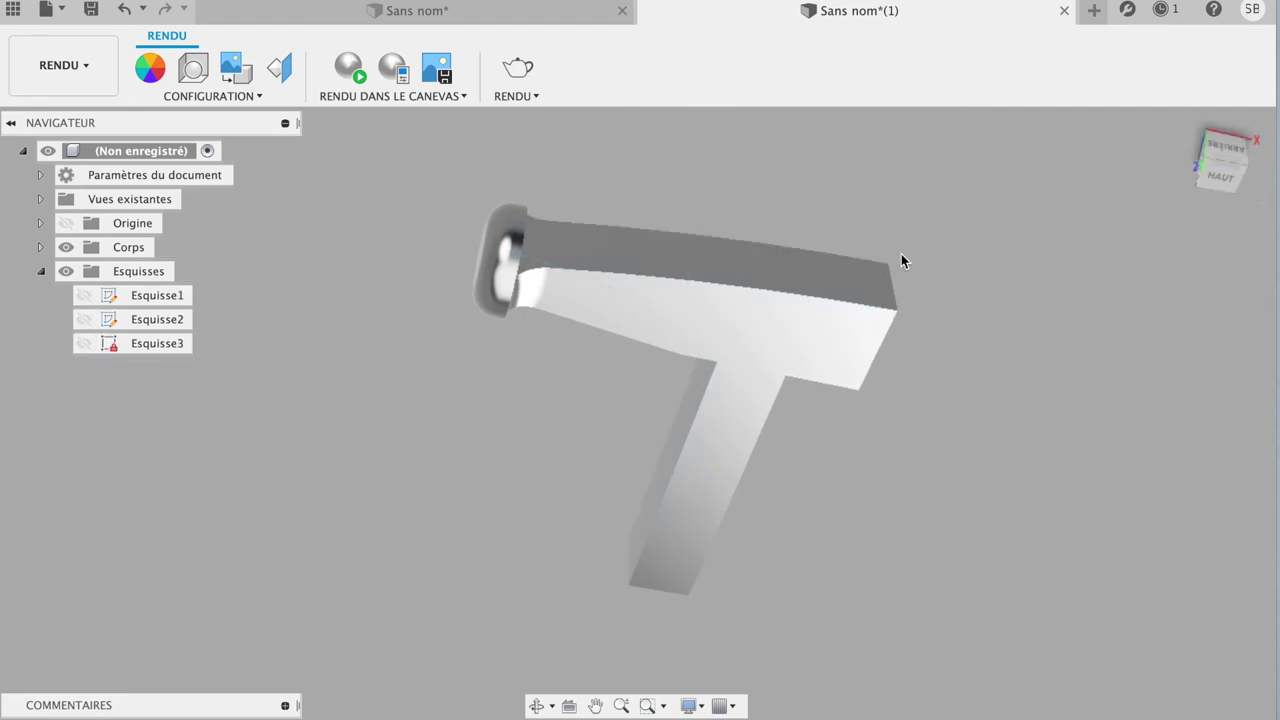
mouse_move(1222, 160)
mouse_move(1222, 188)
left_mouse_down()
mouse_move(1240, 249)
mouse_move(1135, 80)
mouse_move(1031, 183)
mouse_move(1023, 231)
mouse_move(997, 217)
mouse_move(988, 162)
mouse_move(914, 151)
mouse_move(860, 174)
left_mouse_up()
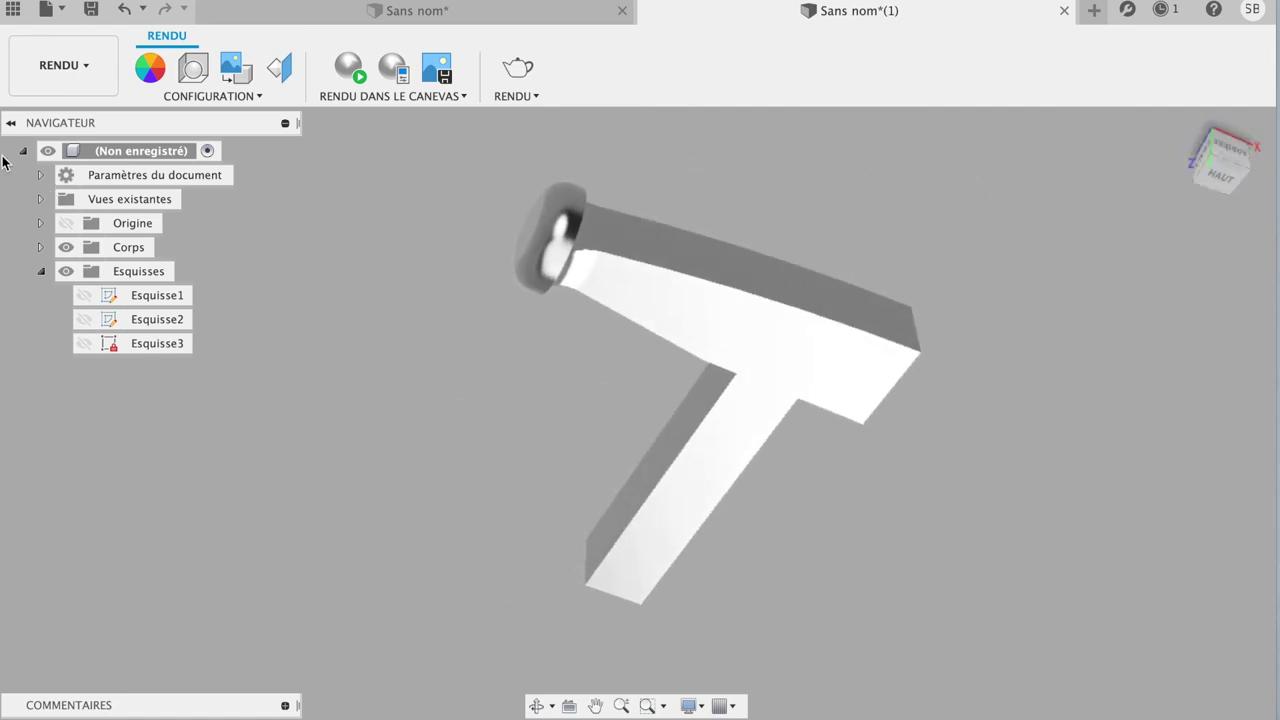
left_click(80, 56)
left_click(70, 116)
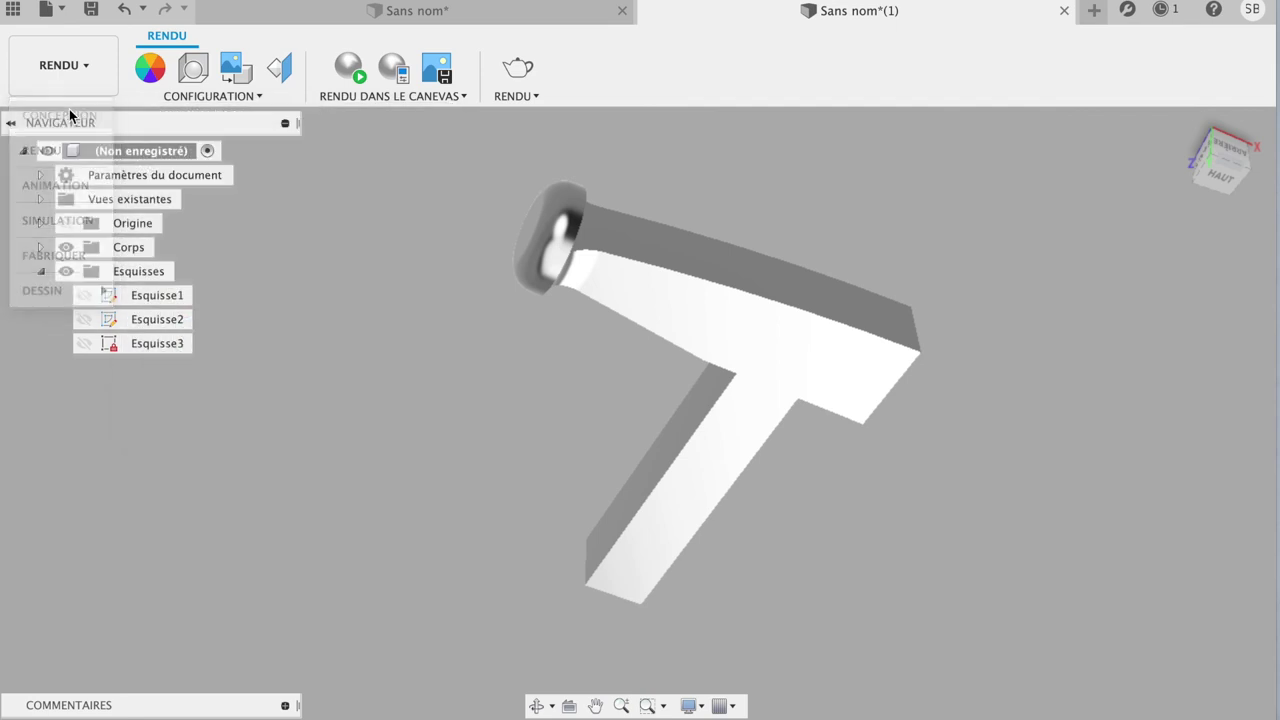